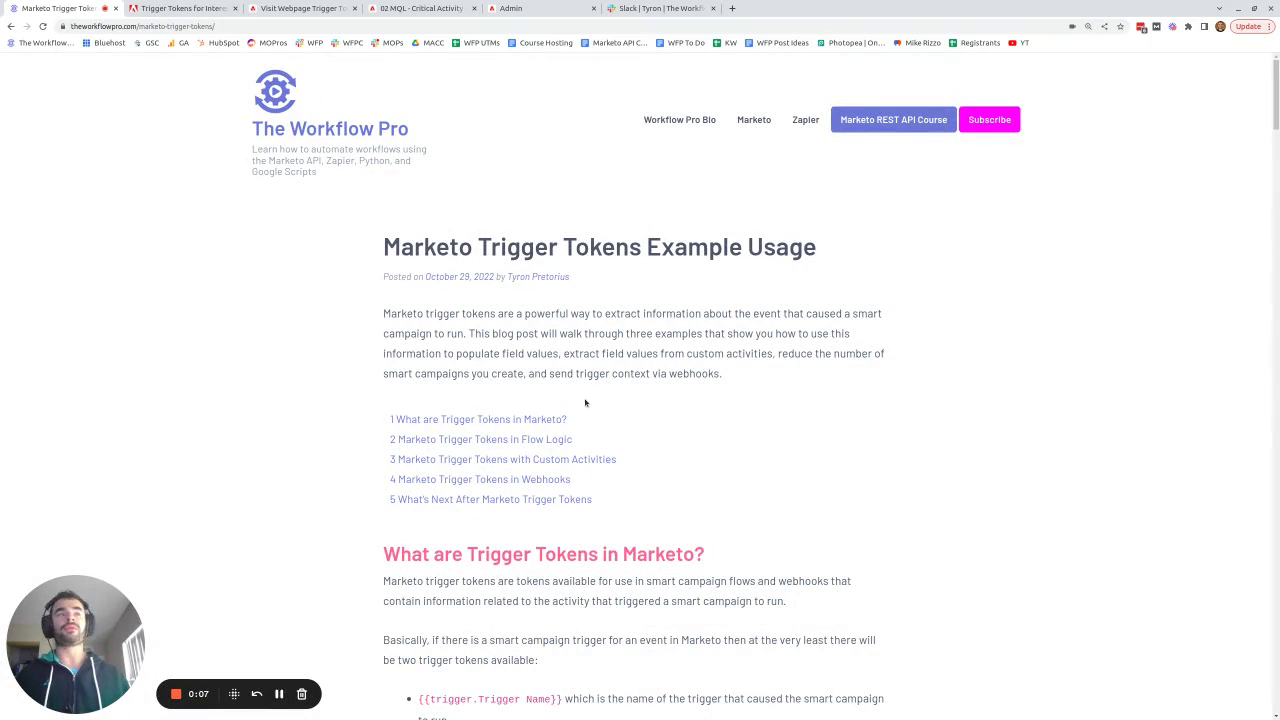
- Read the introduction of the Marketo trigger tokens post, covering custom activity field values and sending trigger context via webhooks
left_click_drag(563, 354, 773, 354)
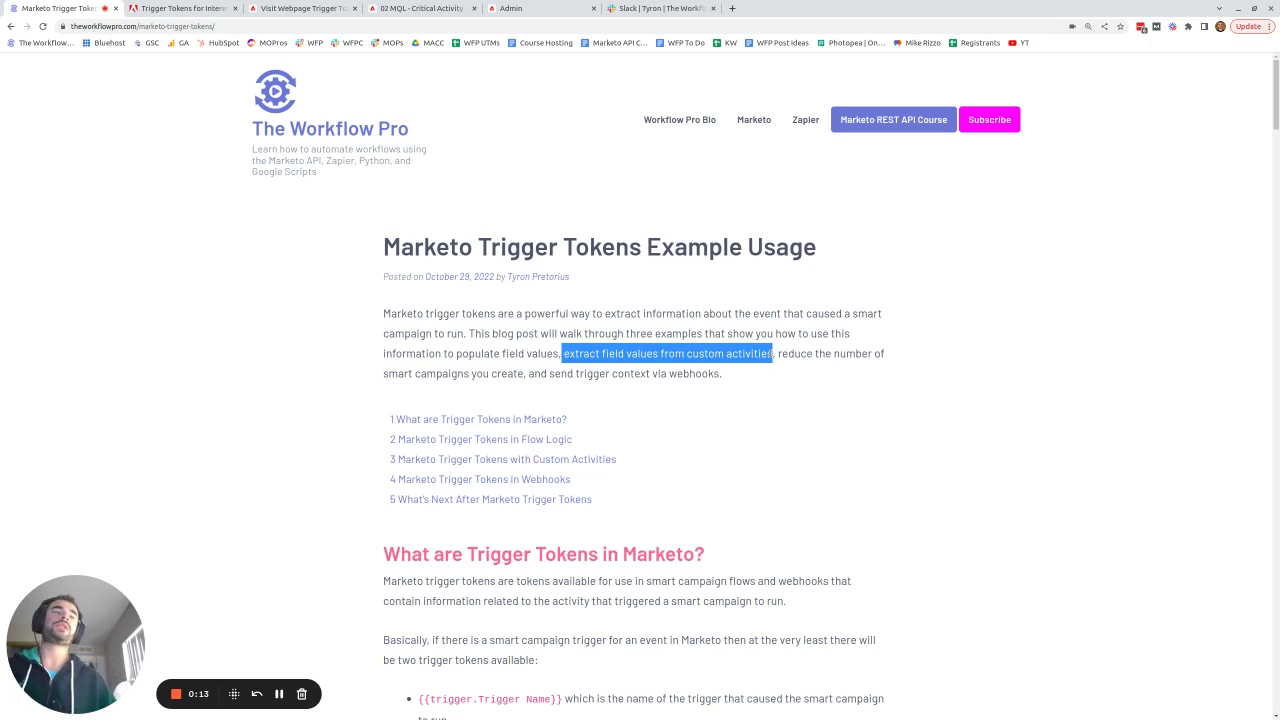
left_click_drag(546, 373, 609, 371)
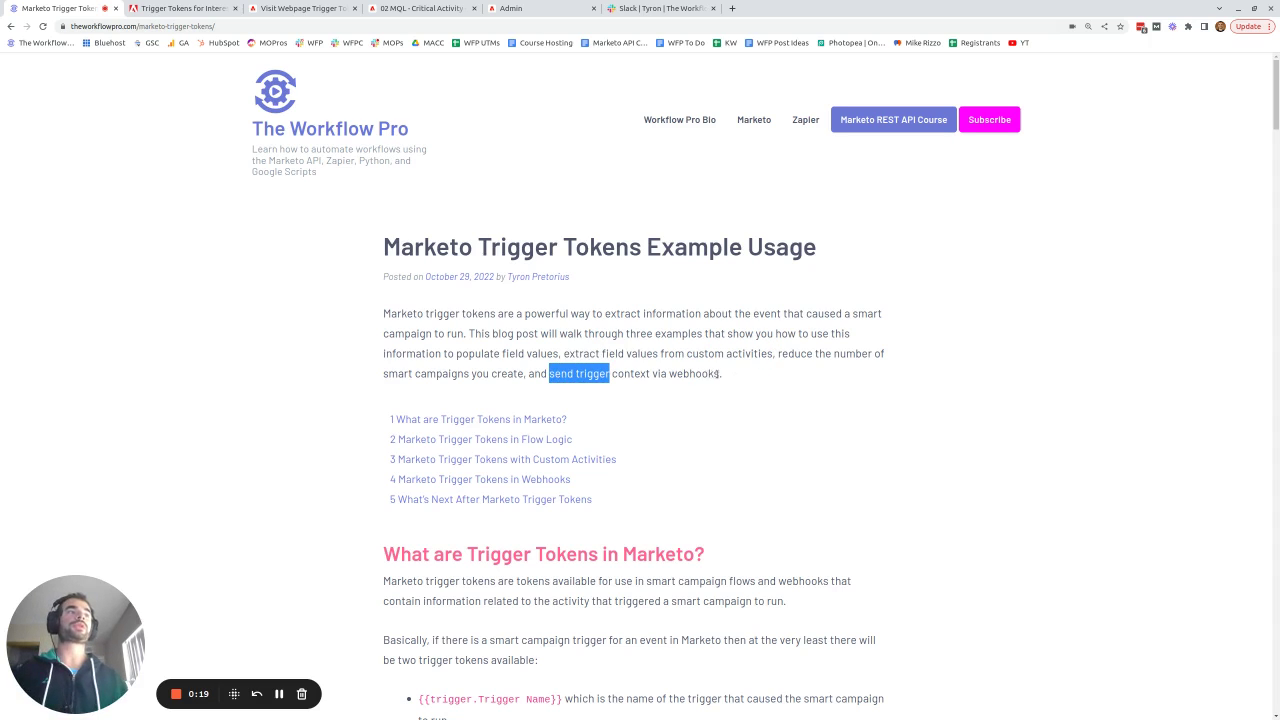
left_click_drag(719, 374, 587, 374)
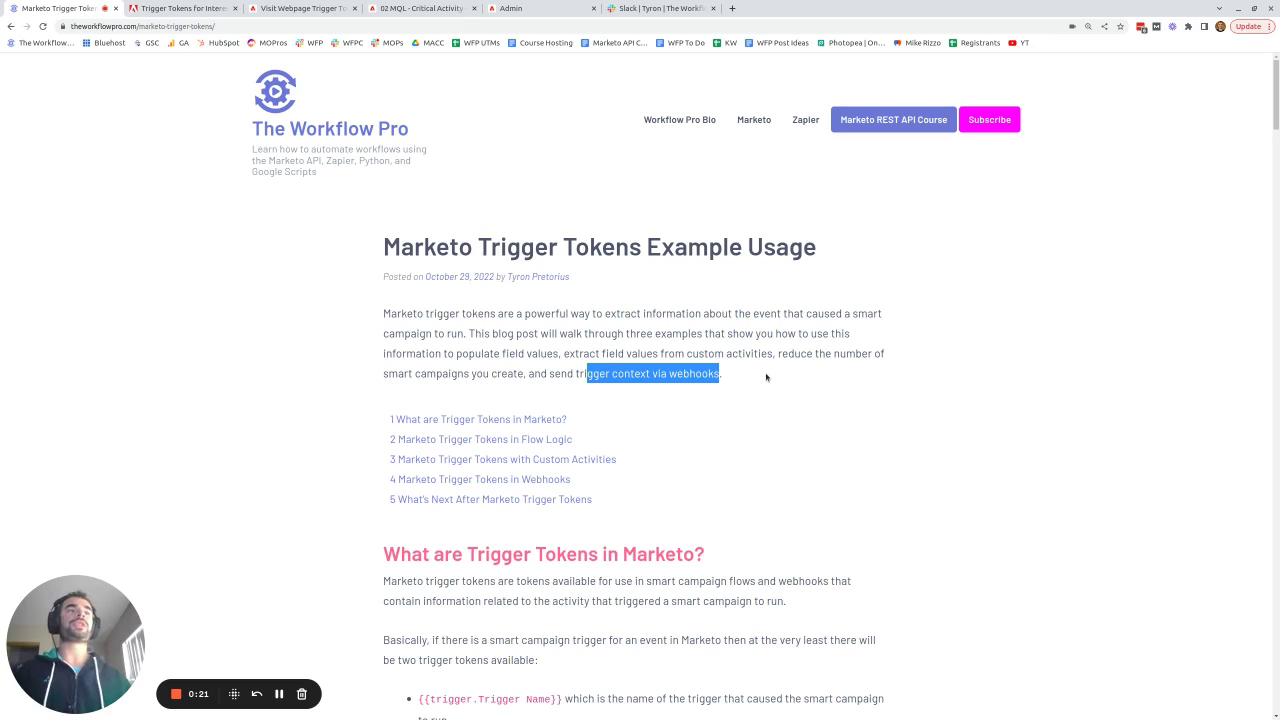
double_click(200, 25)
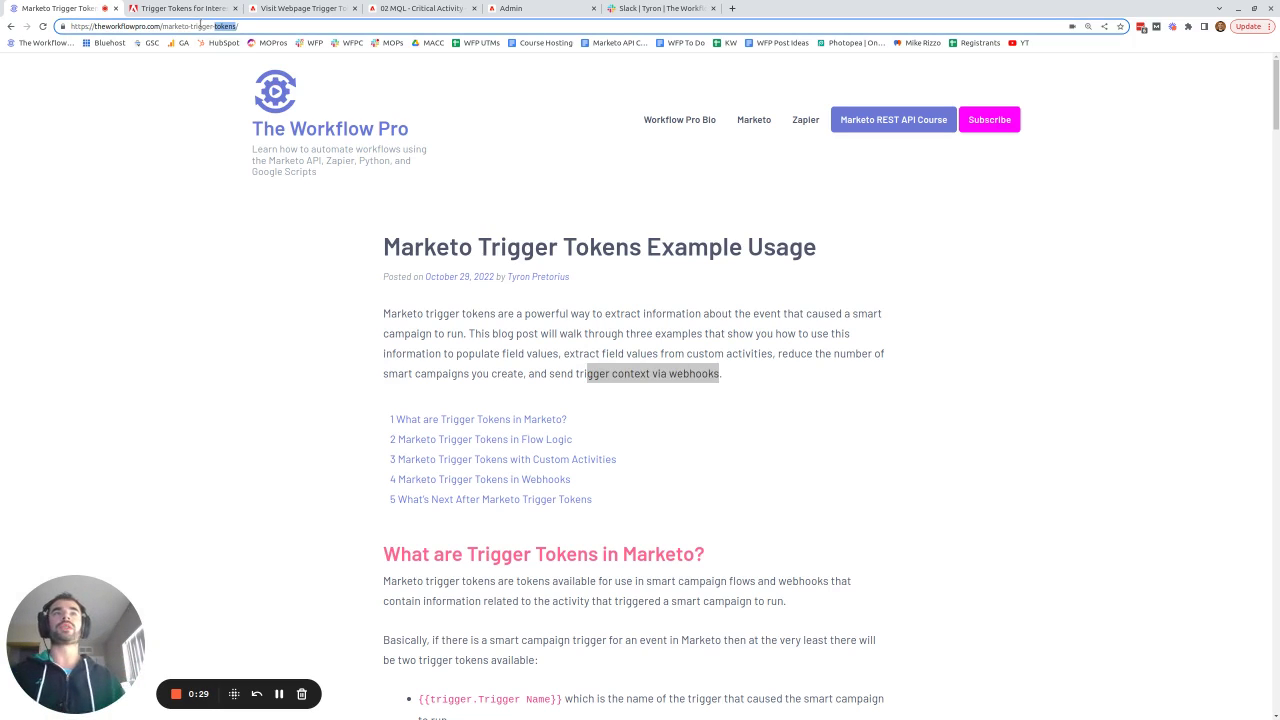
- Examine the post's definitions of the {{trigger.Trigger Name}} and {{trigger.Name}} tokens in the section on what trigger tokens are
scroll(558, 352, "down", 5)
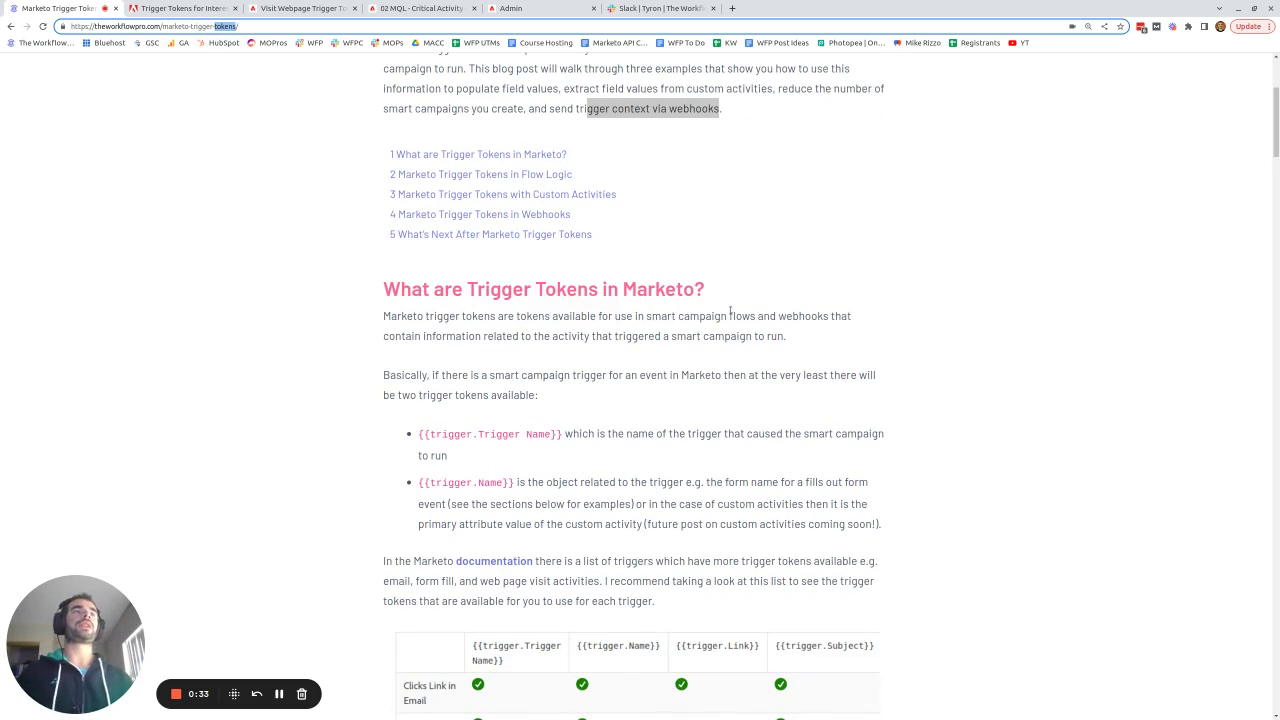
scroll(730, 312, "down", 3)
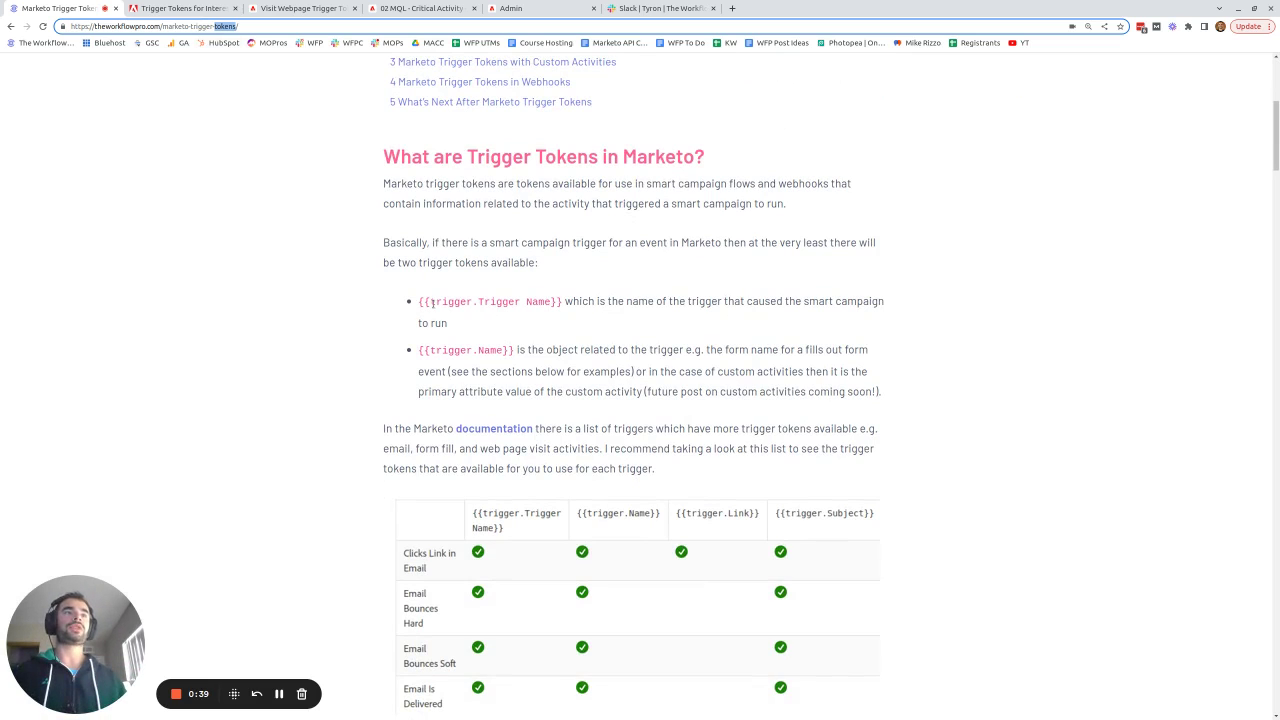
left_click_drag(418, 302, 562, 302)
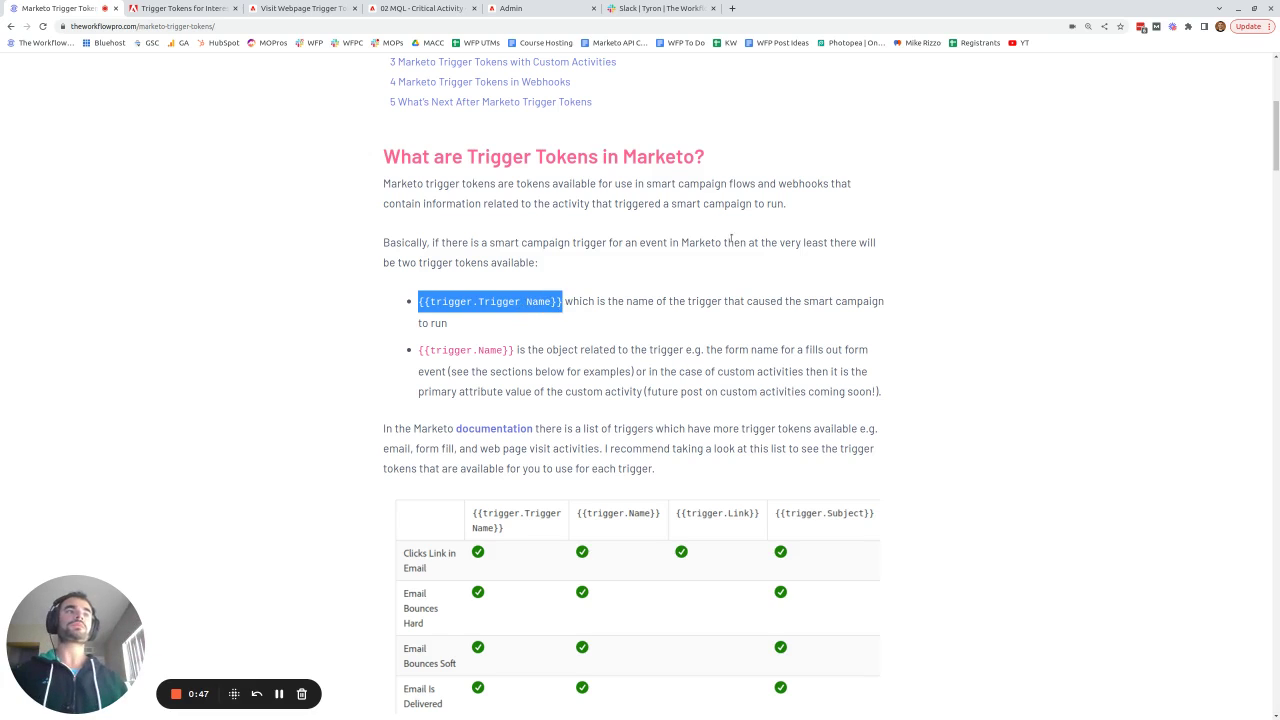
scroll(731, 238, "down", 1)
left_click_drag(419, 271, 514, 271)
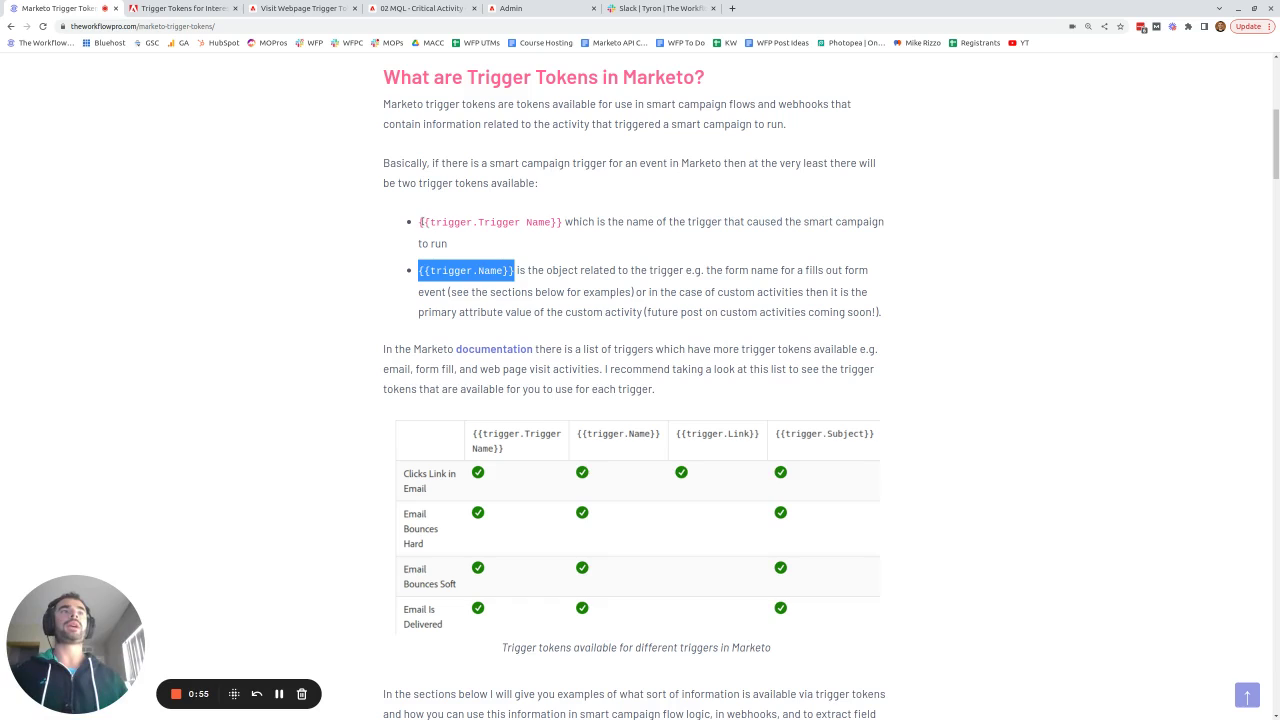
left_click_drag(419, 222, 563, 222)
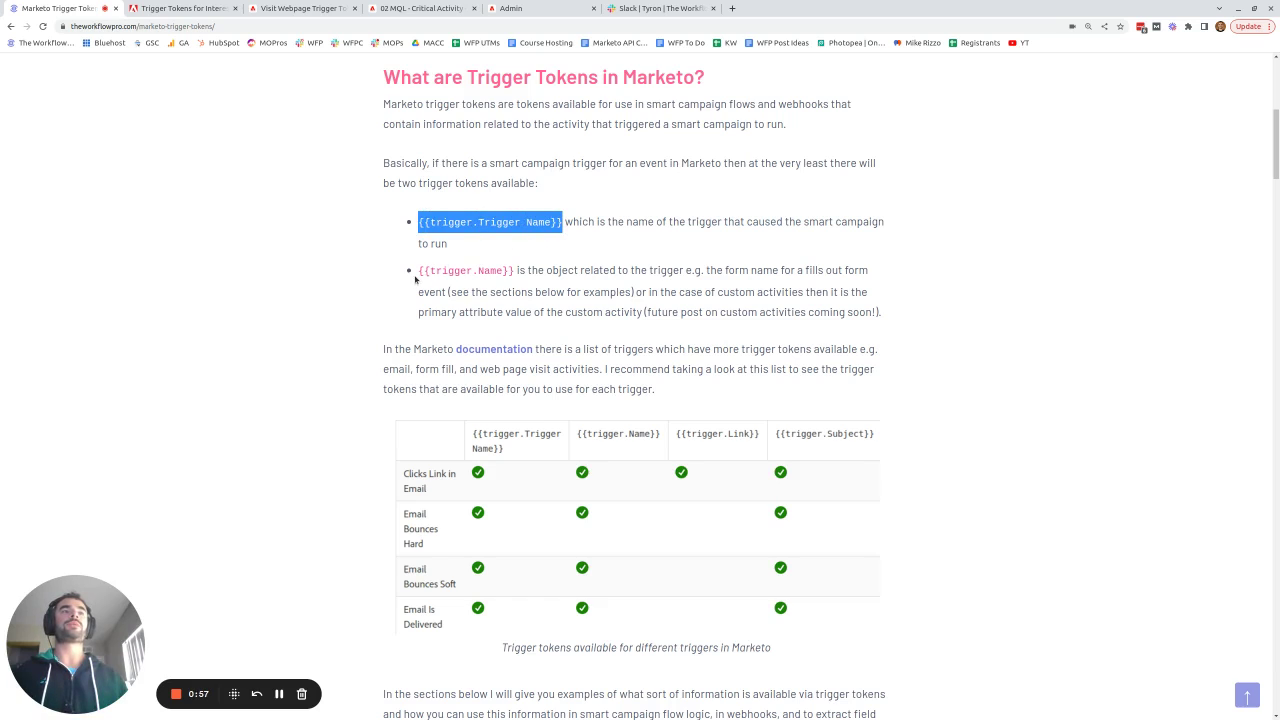
left_click_drag(418, 271, 514, 271)
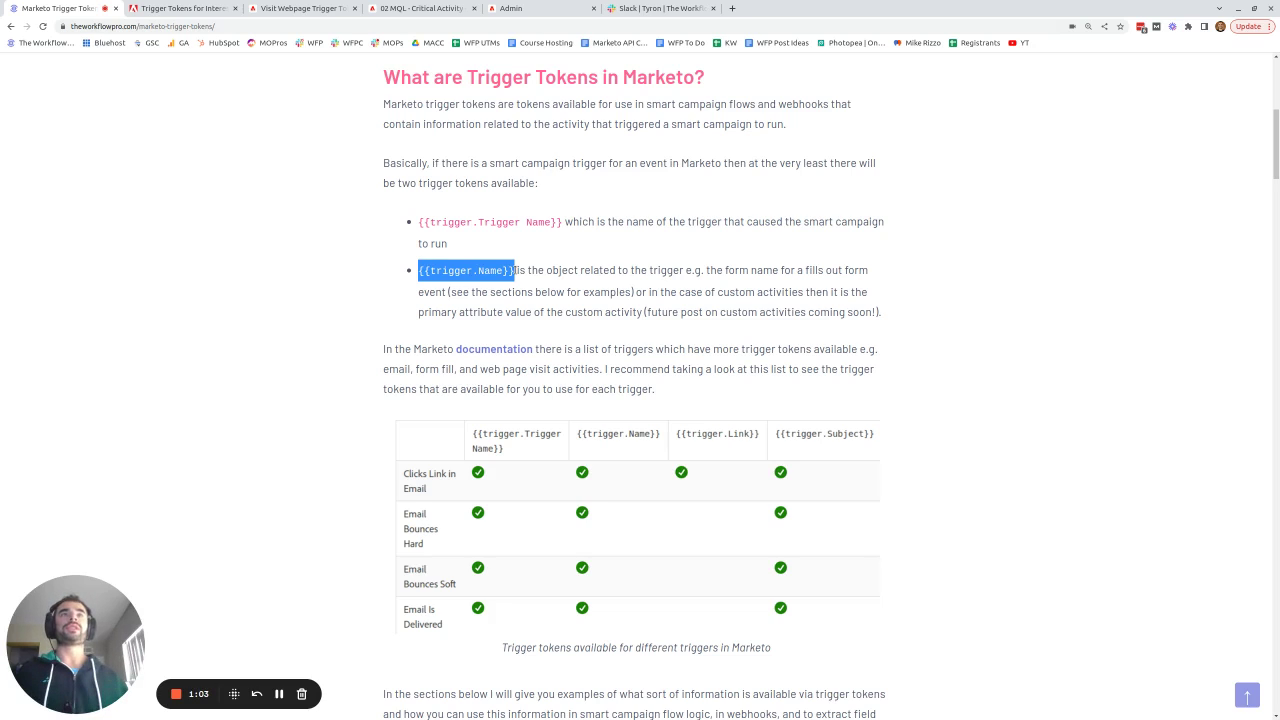
left_click_drag(419, 222, 562, 222)
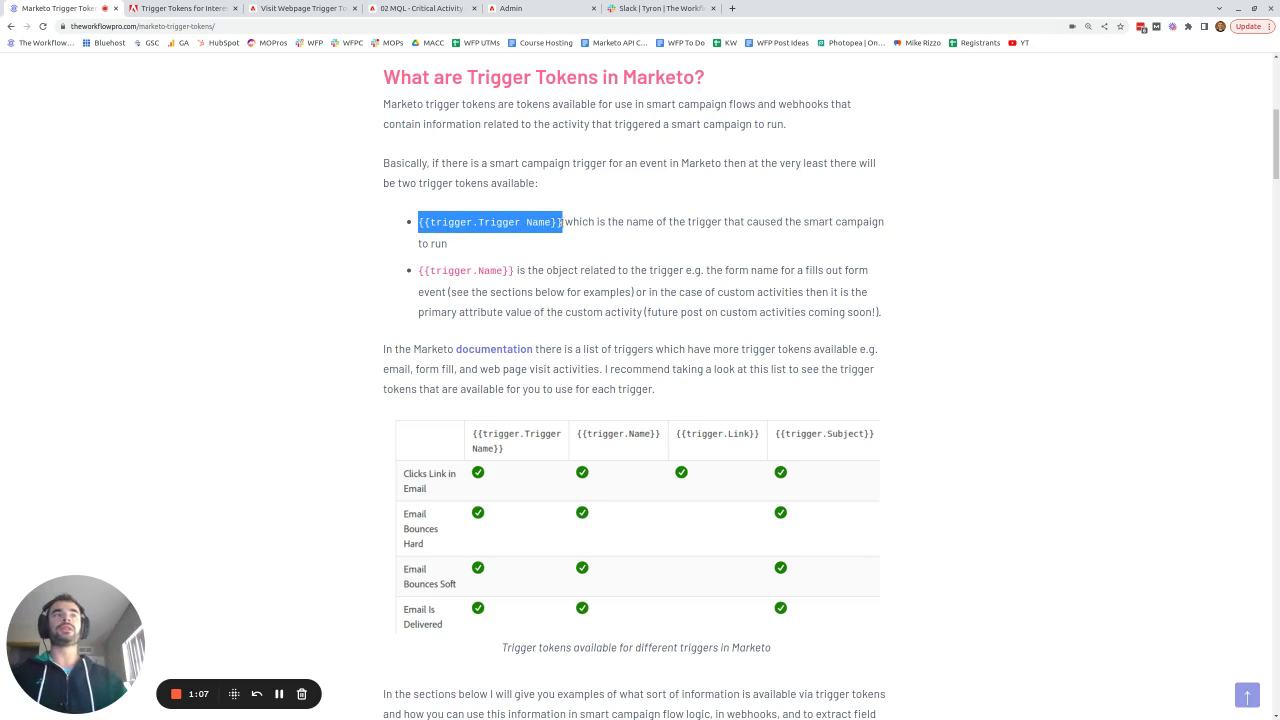
left_click_drag(418, 271, 515, 271)
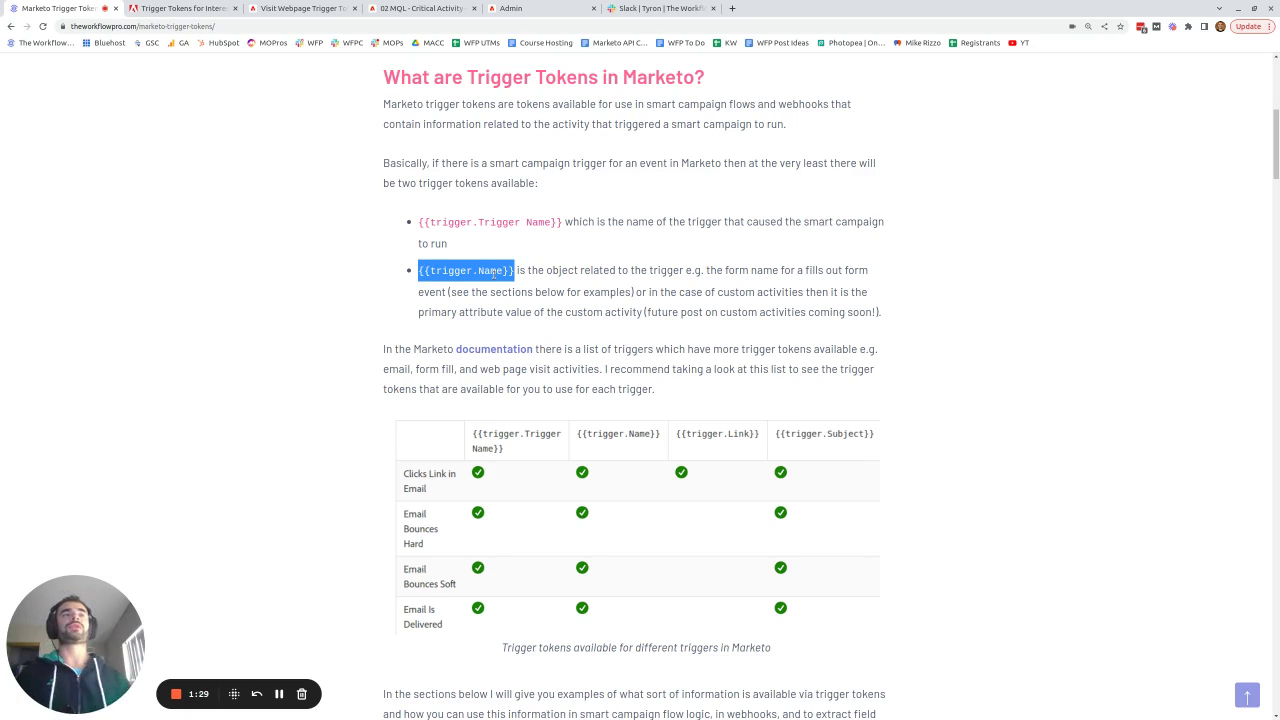
scroll(700, 260, "down", 3)
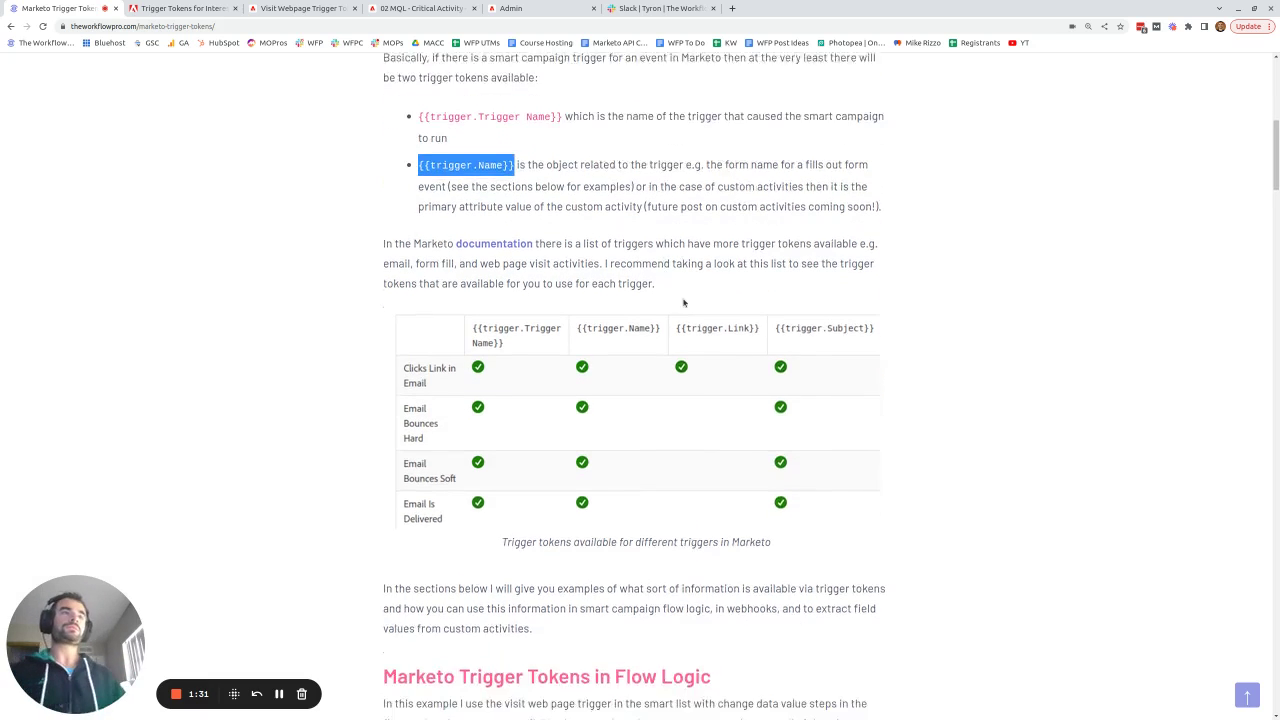
left_click(730, 250)
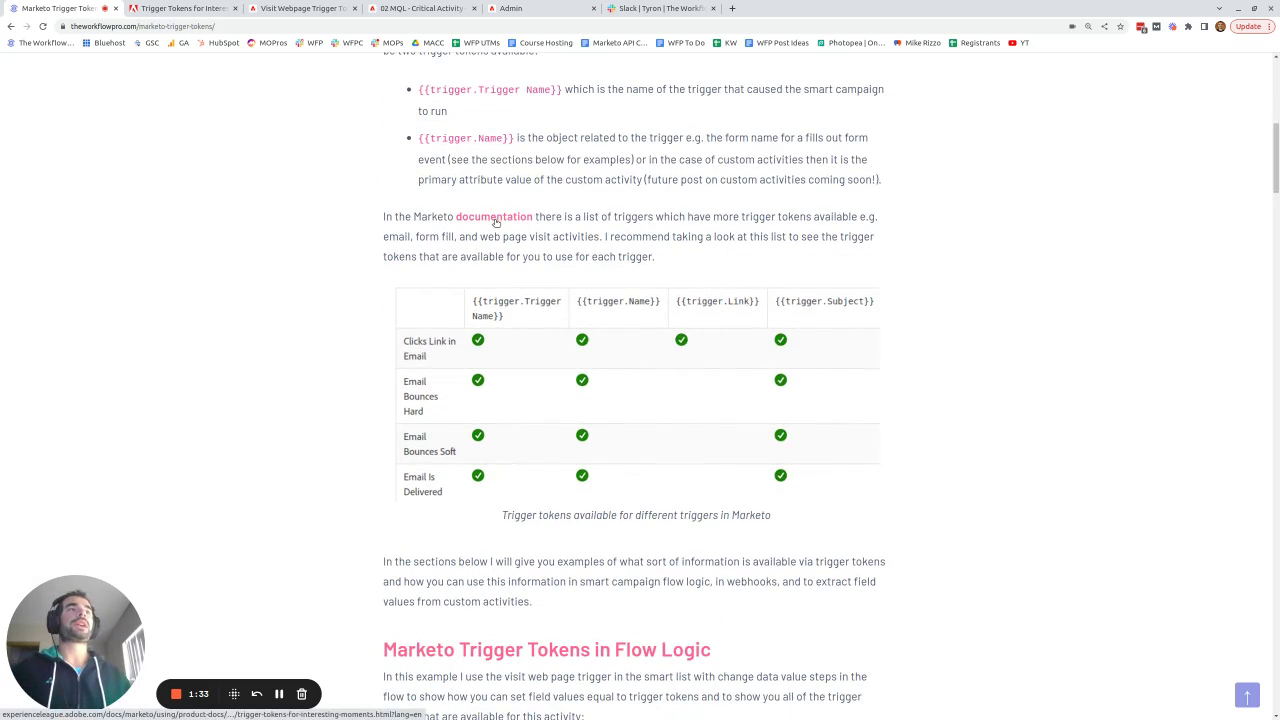
- Switch to the Trigger Tokens for Interesting Moments documentation and examine its {{trigger.Trigger Name}} and {{trigger.Name}} definitions
left_click(185, 8)
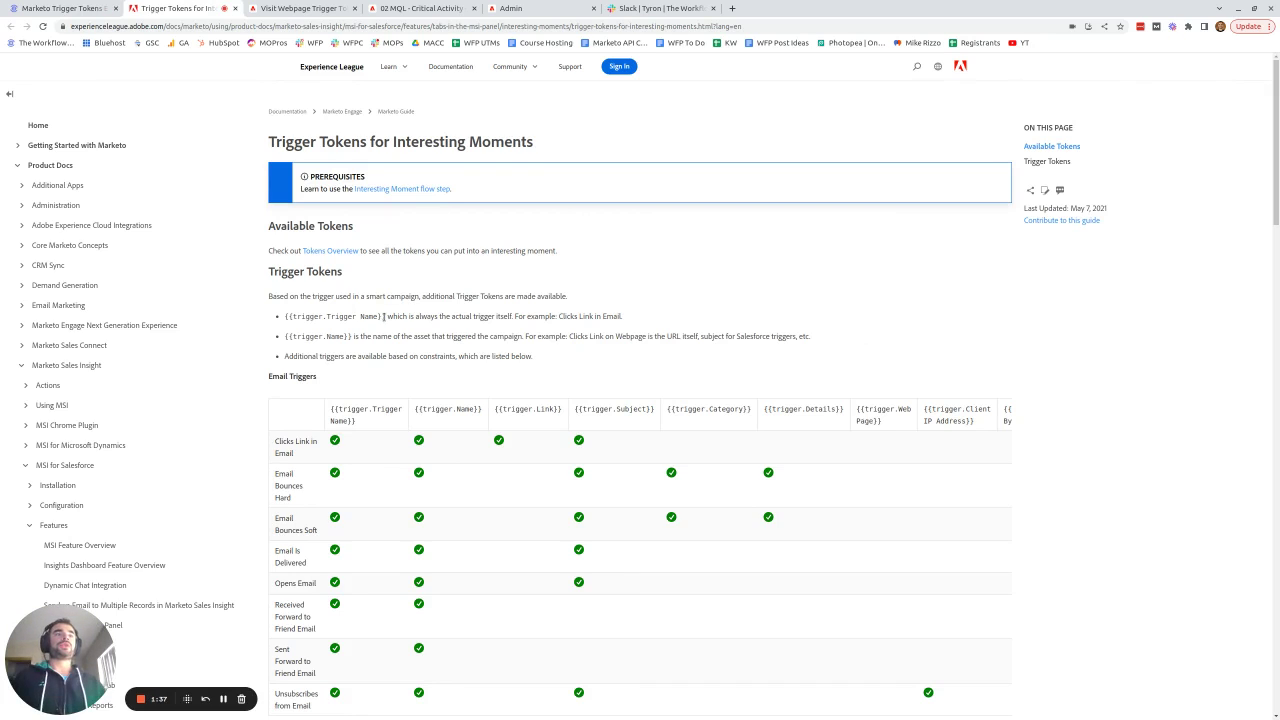
left_click_drag(385, 317, 267, 320)
left_click_drag(352, 337, 283, 338)
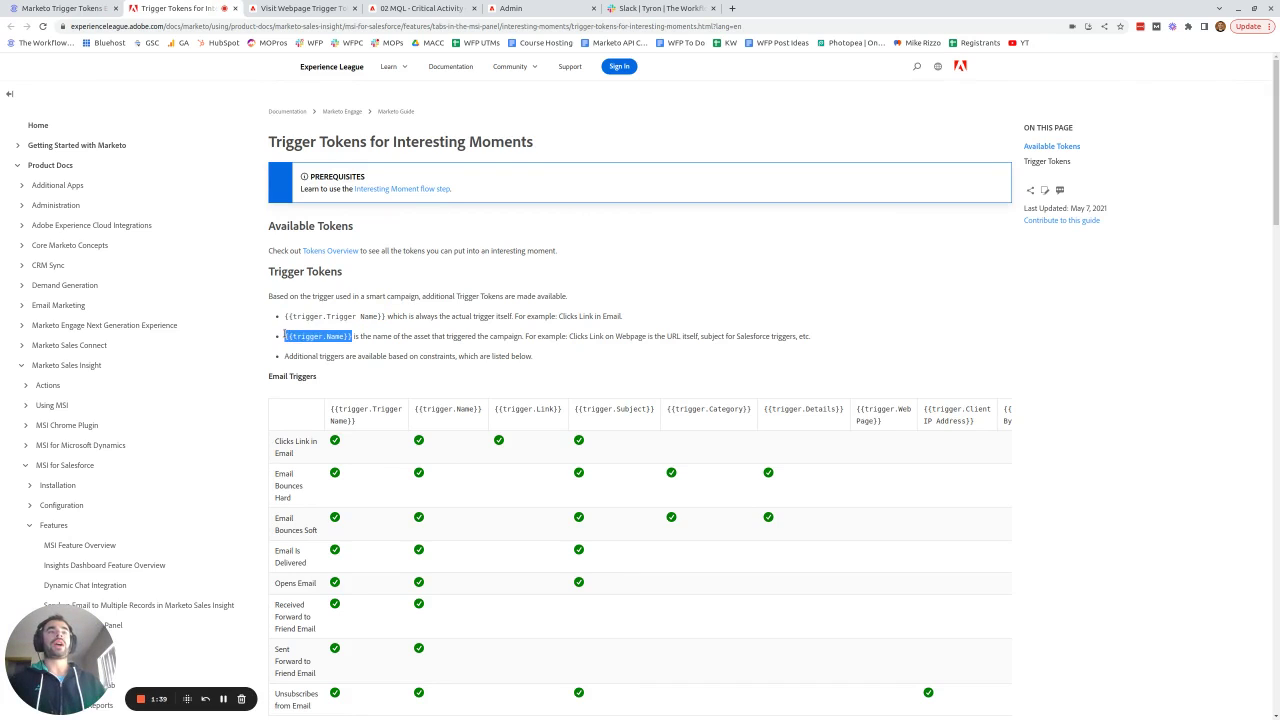
- Examine the Email Triggers table, including the {{trigger.Subject}} and {{trigger.Link}} token columns
scroll(705, 292, "down", 3)
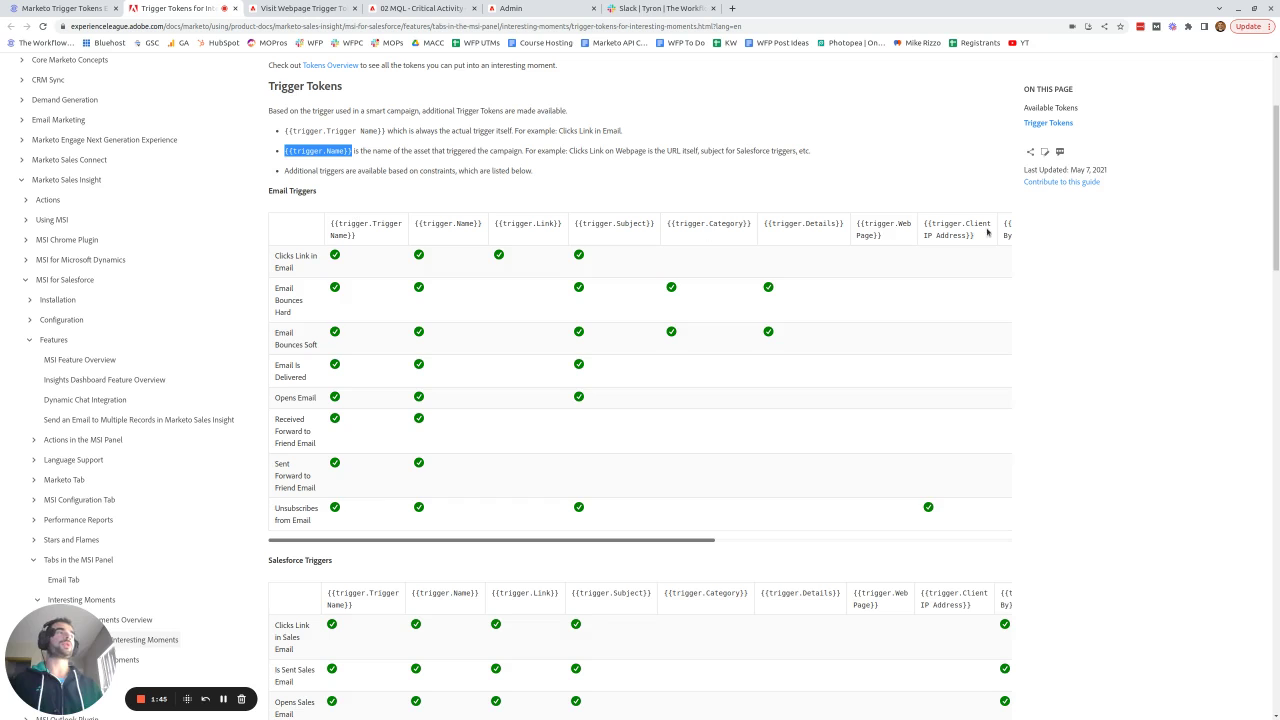
scroll(631, 357, "down", 3)
scroll(495, 260, "up", 3)
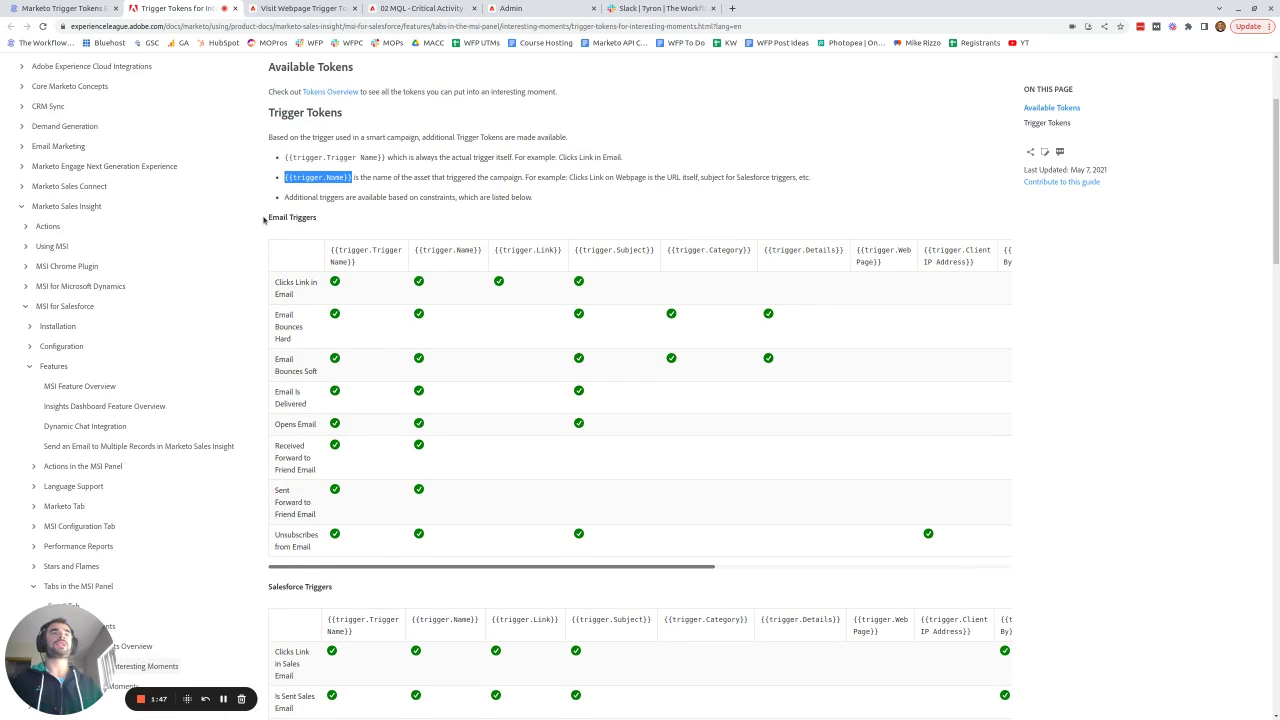
left_click_drag(265, 219, 317, 220)
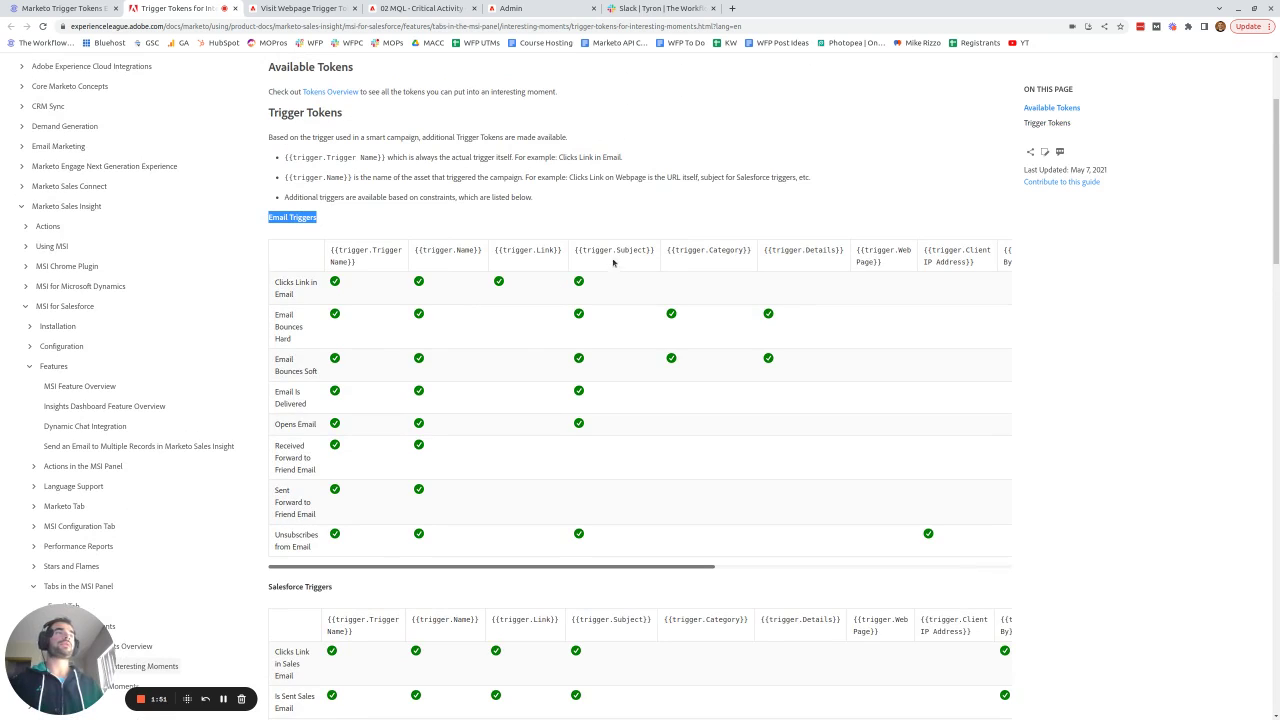
left_click_drag(659, 250, 490, 251)
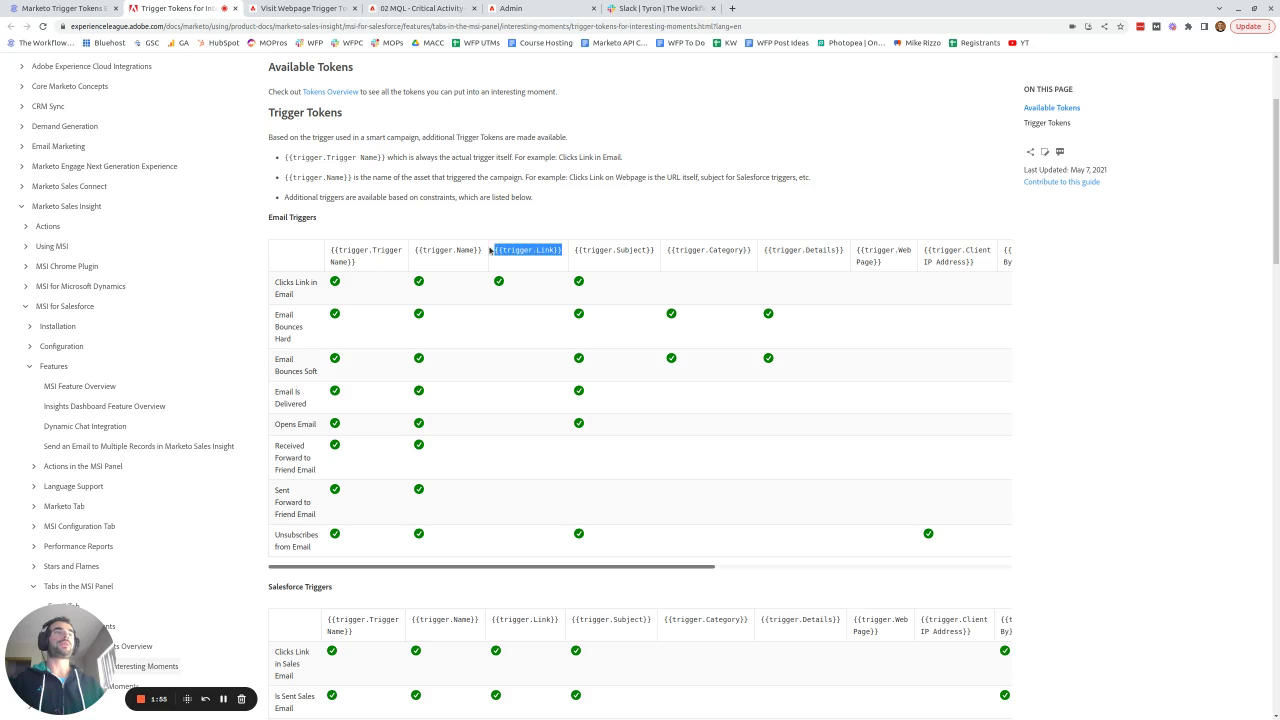
- Look past the Salesforce and Sales Connect tables and examine the web page and client IP address tokens under Miscellaneous
scroll(632, 417, "down", 5)
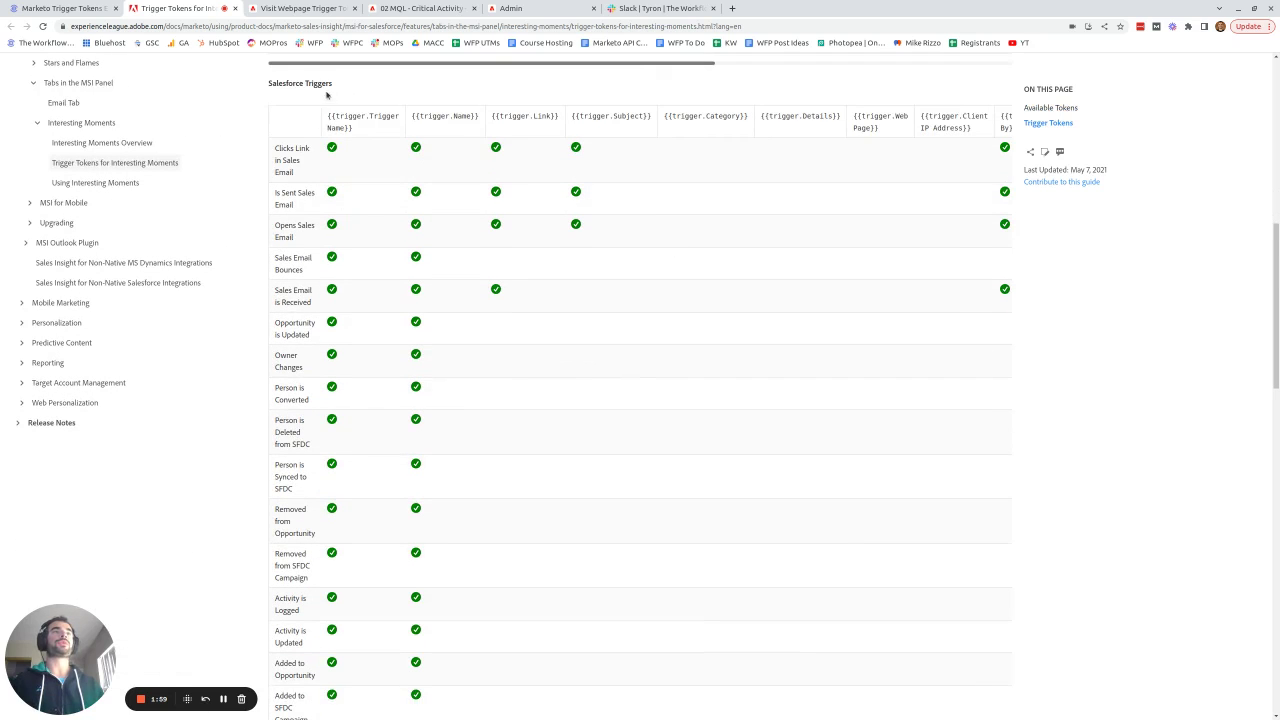
scroll(316, 261, "down", 15)
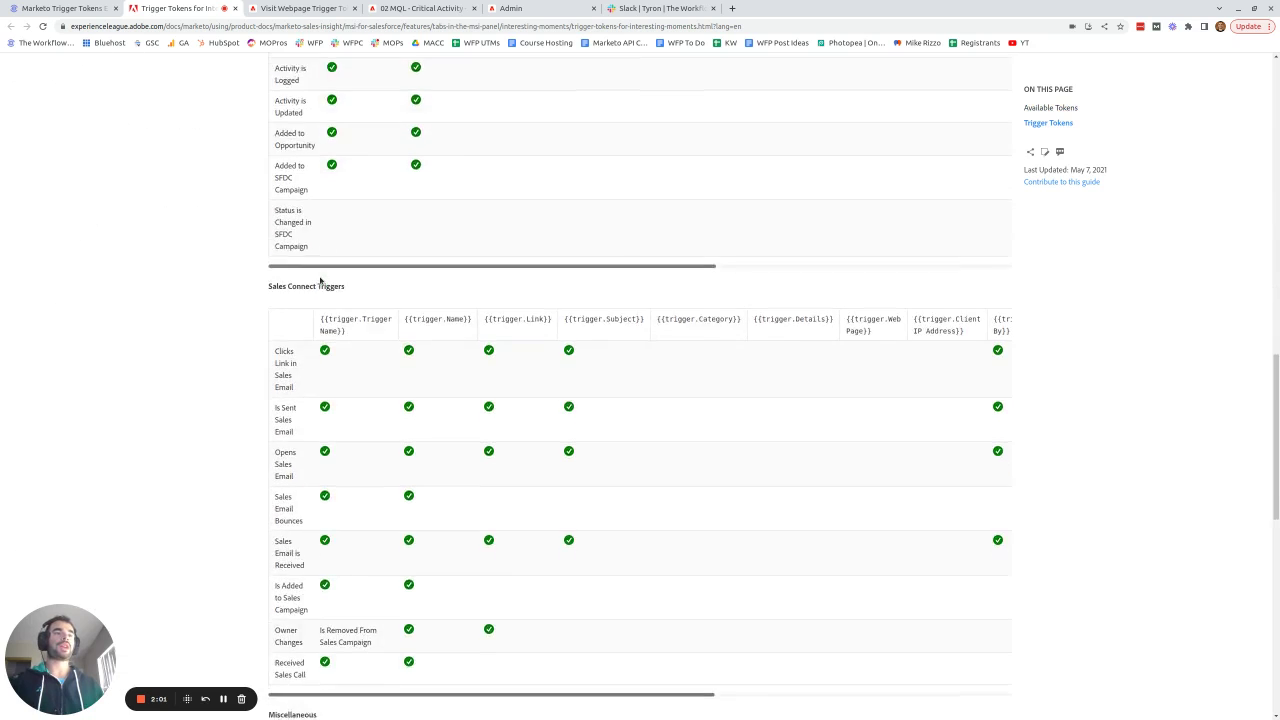
scroll(320, 281, "down", 2)
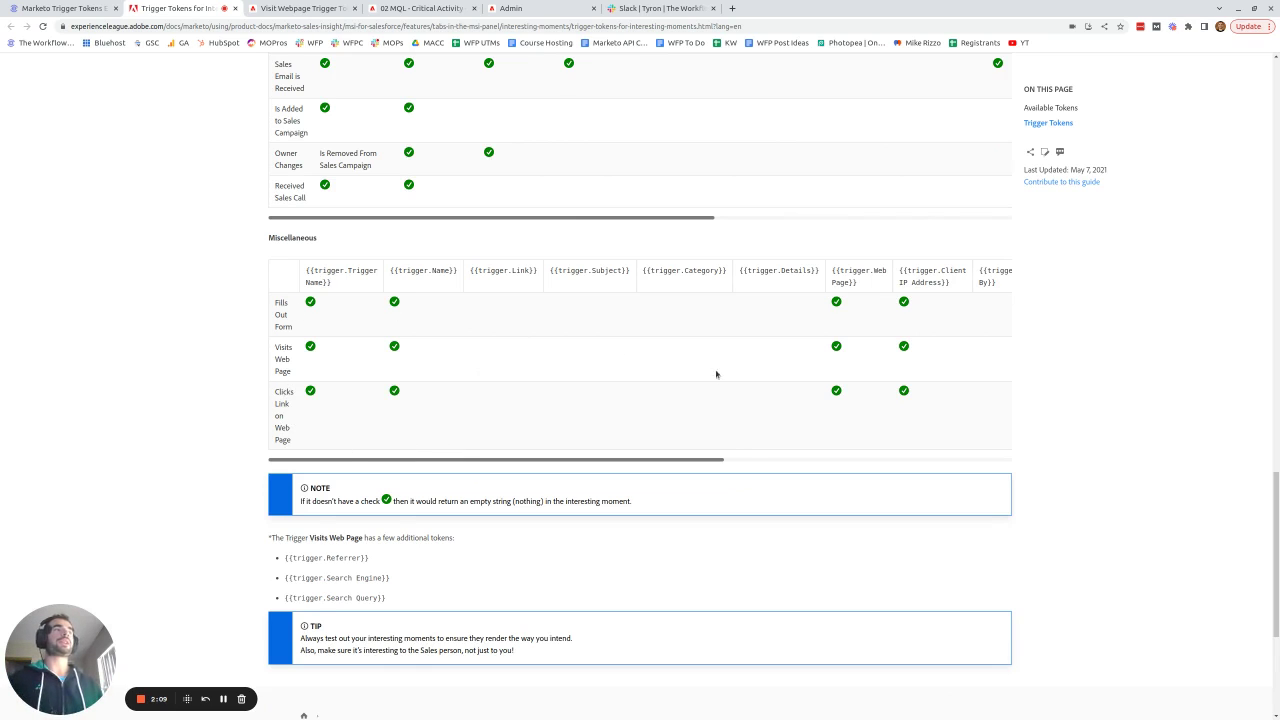
left_click_drag(862, 286, 831, 270)
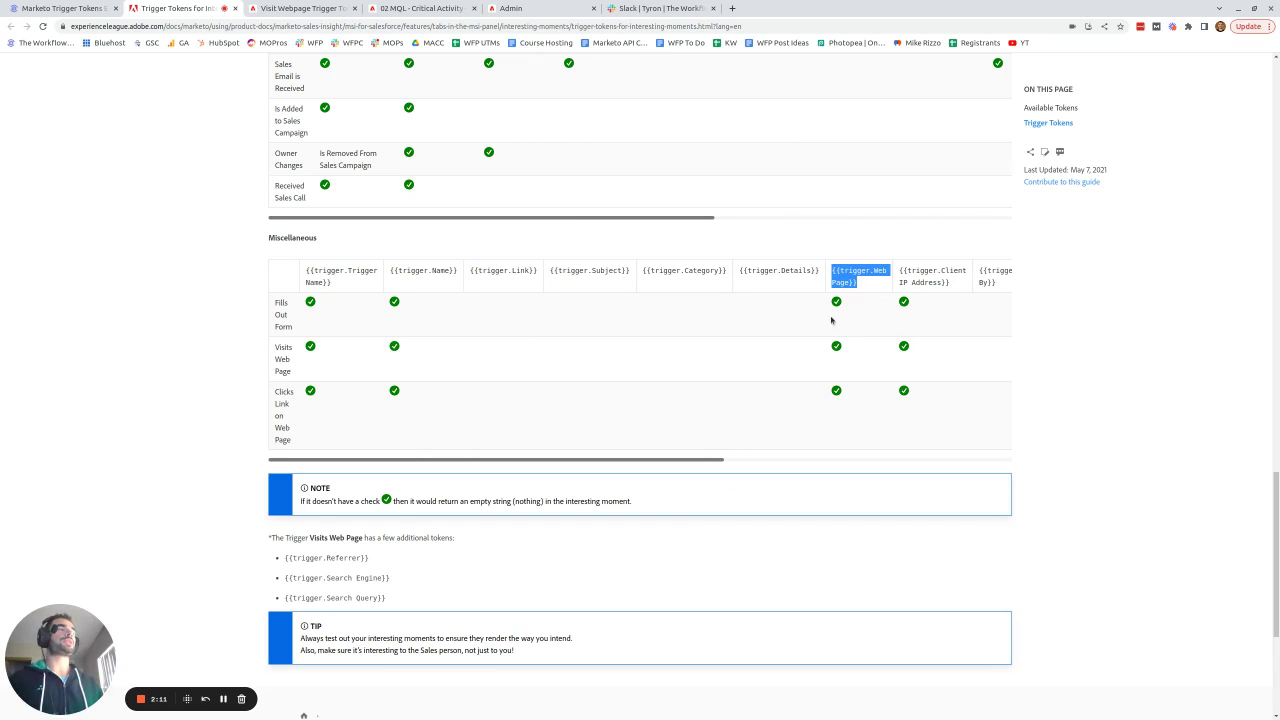
left_click_drag(702, 461, 895, 463)
left_click_drag(648, 286, 588, 276)
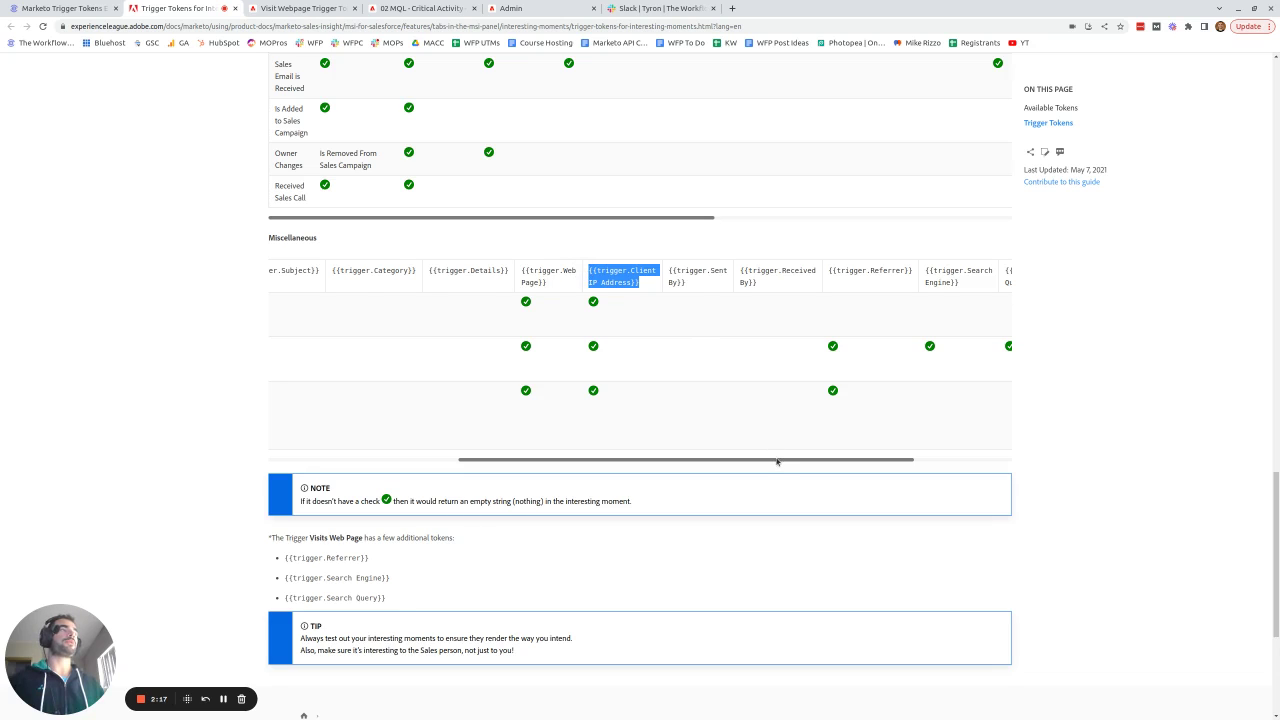
left_click_drag(777, 458, 320, 426)
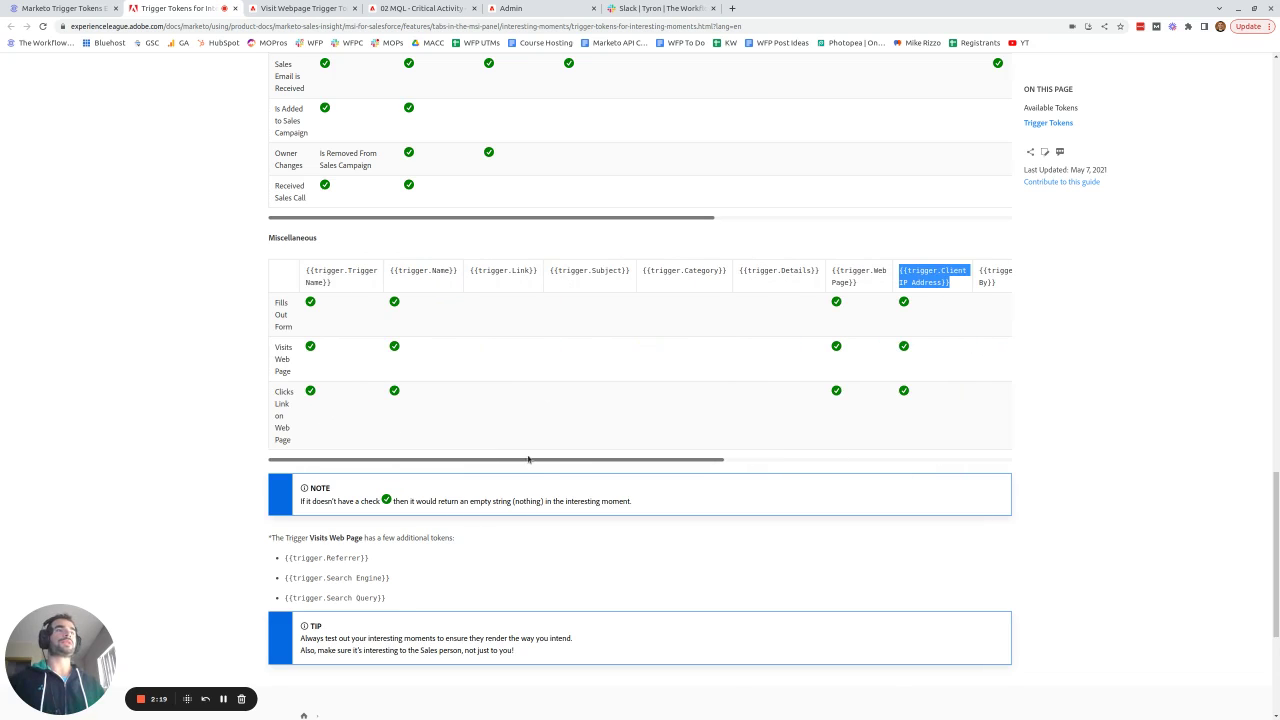
- Examine the referrer, search engine and search query token columns of the Miscellaneous triggers table
left_click_drag(596, 463, 957, 463)
left_click_drag(755, 273, 668, 272)
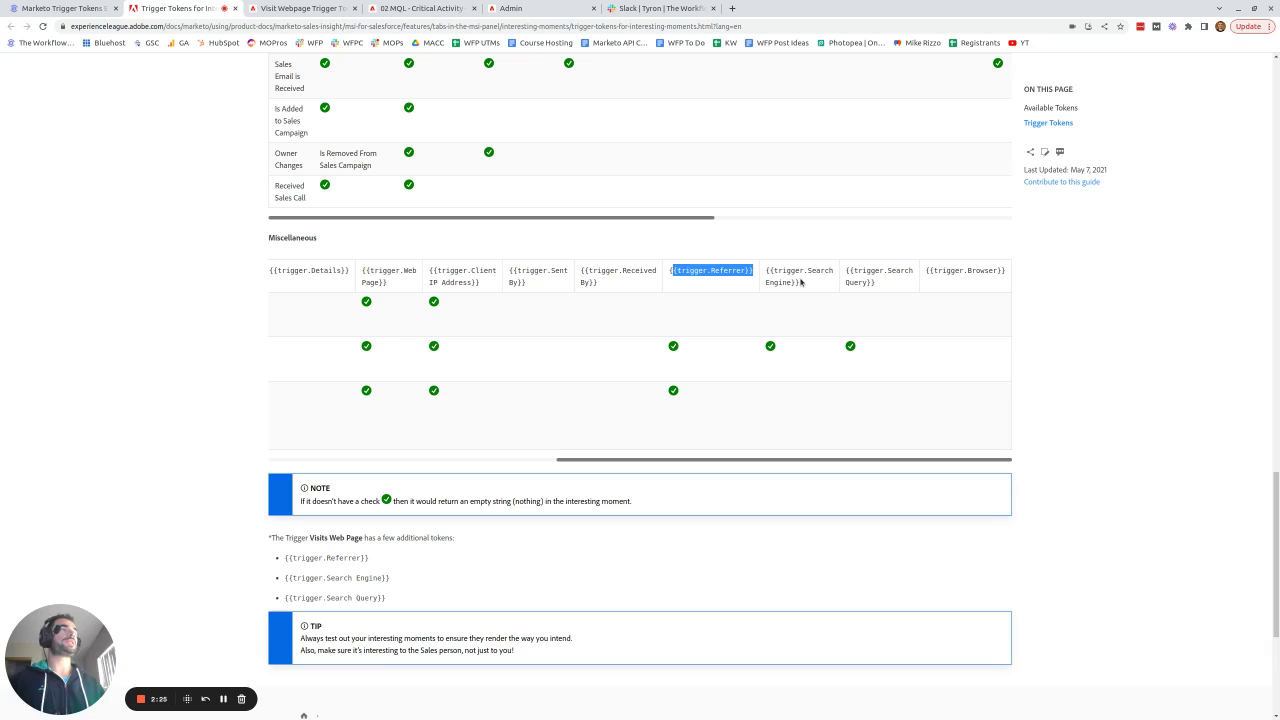
left_click_drag(802, 283, 766, 270)
left_click_drag(880, 286, 835, 275)
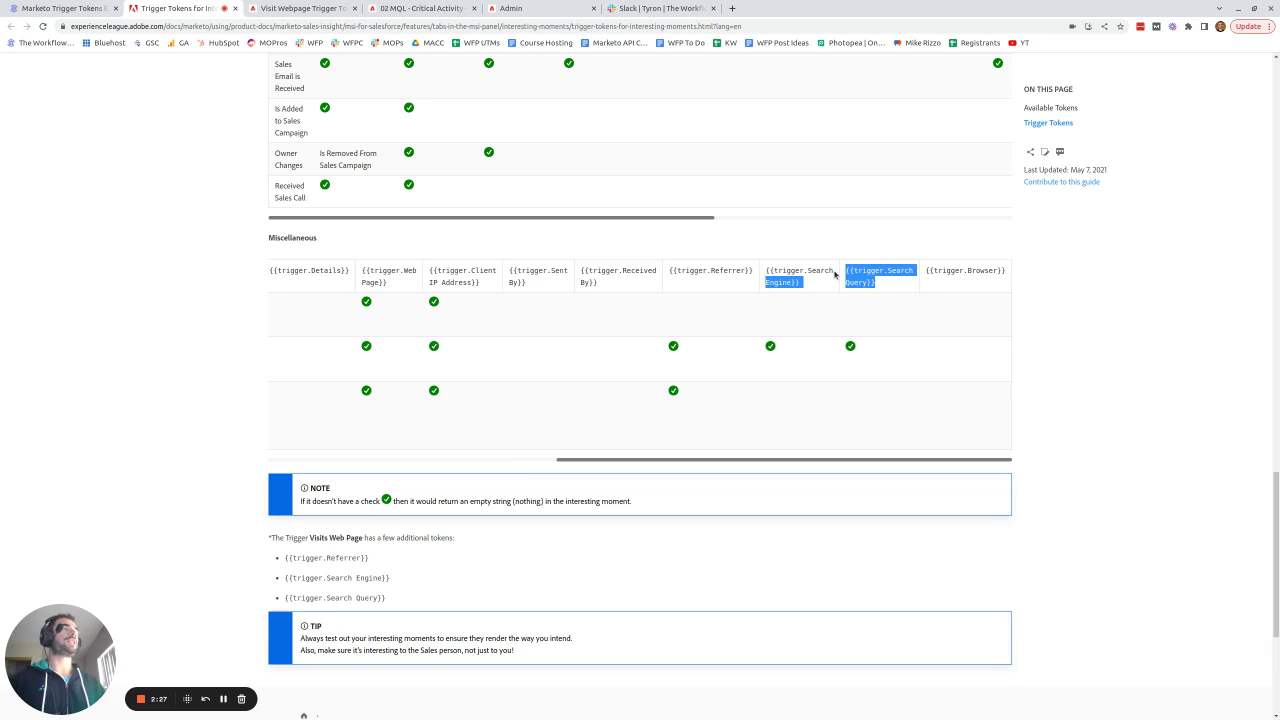
left_click(1112, 374)
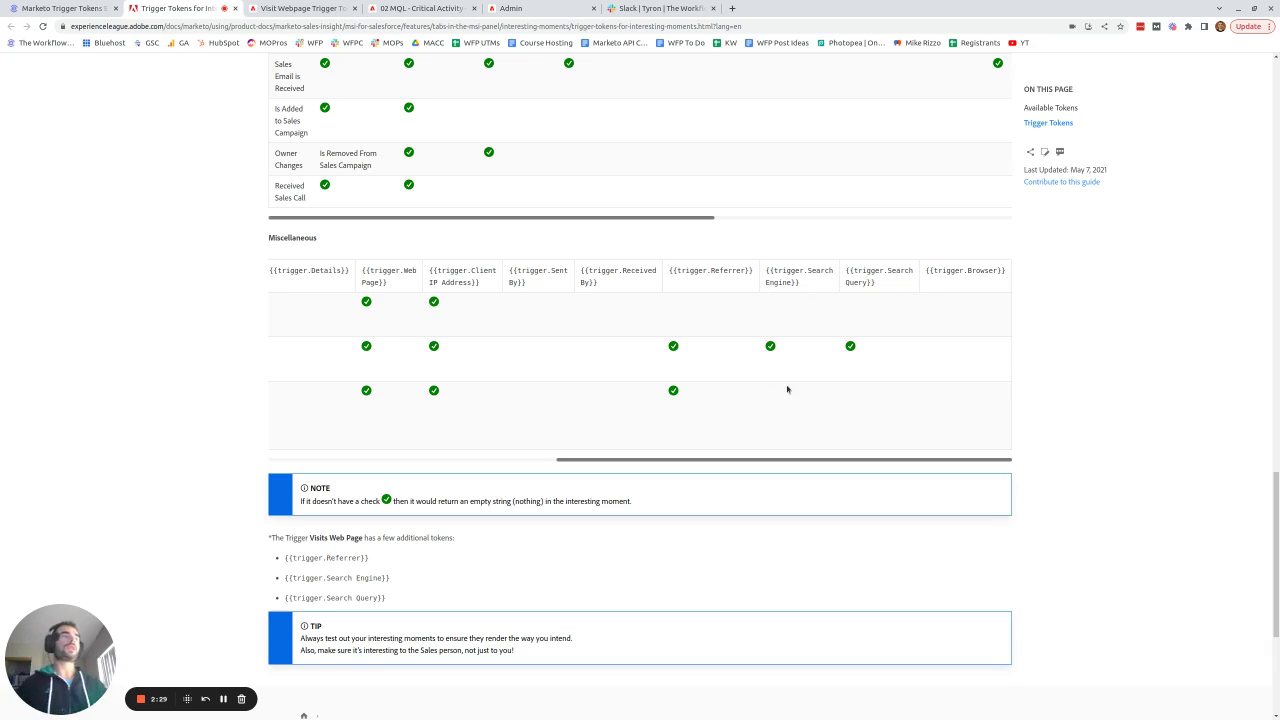
left_click_drag(716, 462, 320, 460)
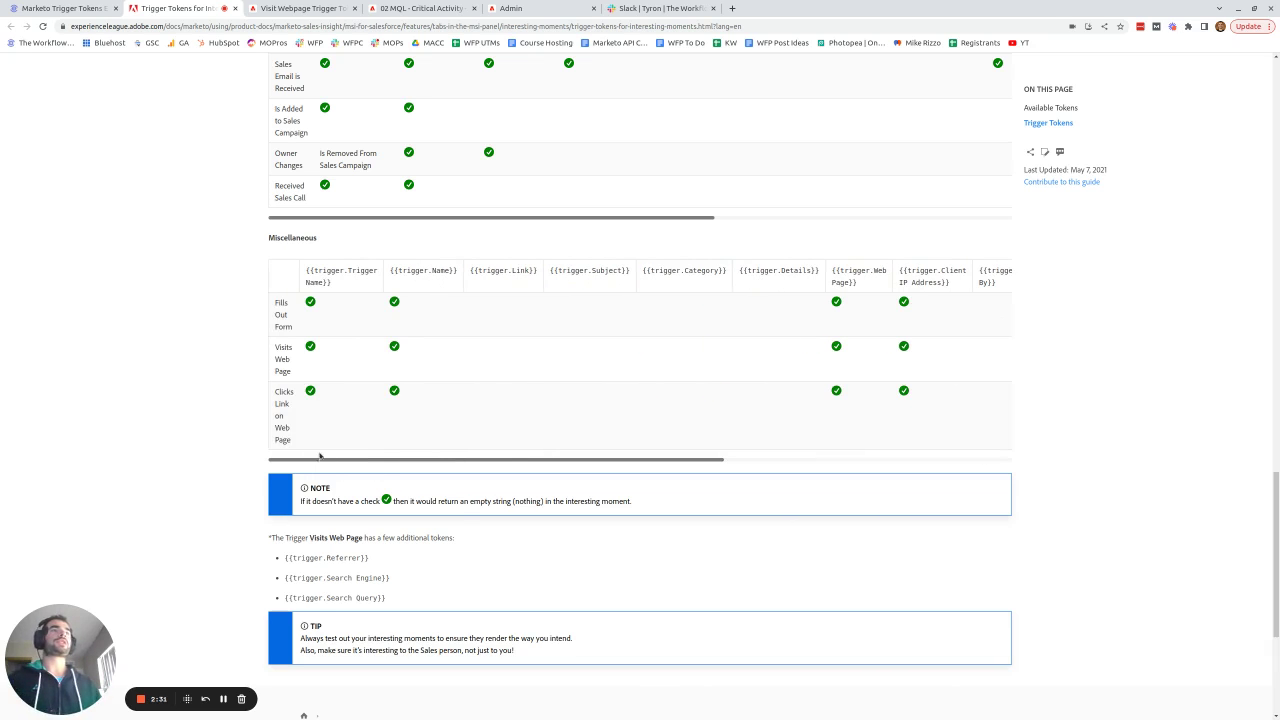
- Go back to the start of the documentation page and highlight the two generally available trigger tokens
scroll(551, 351, "up", 2)
scroll(550, 351, "up", 10)
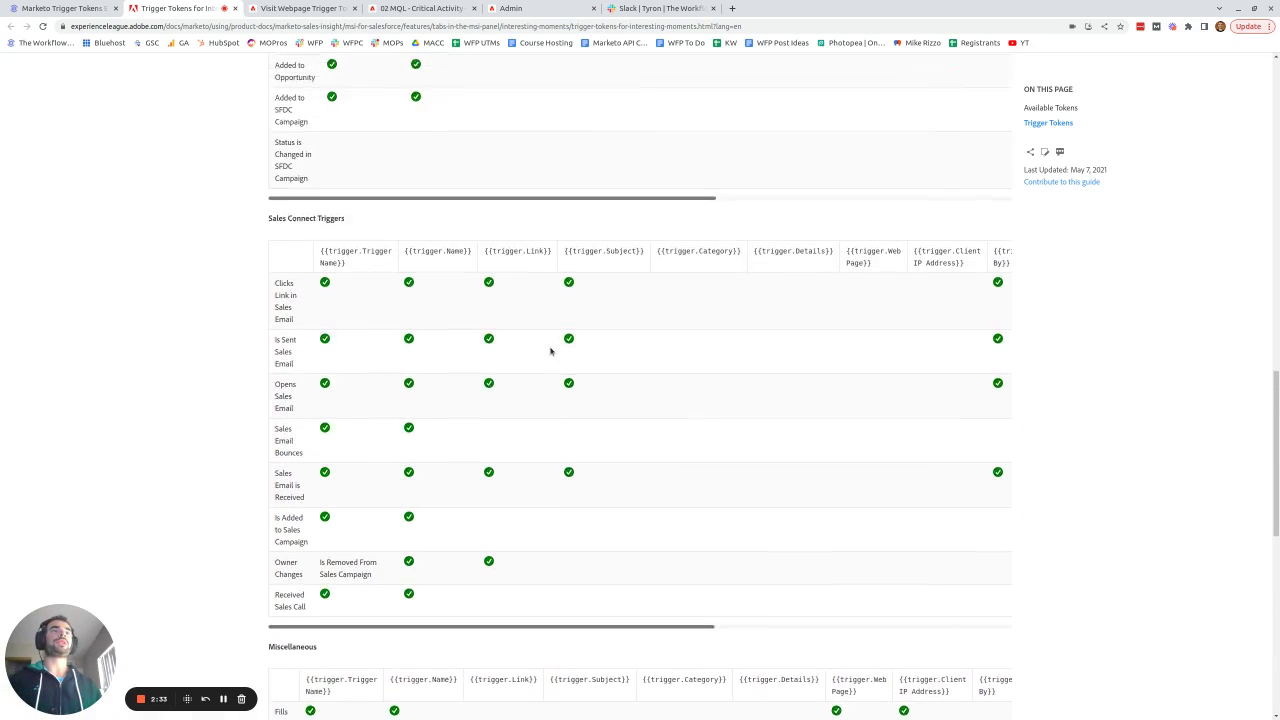
scroll(551, 351, "up", 5)
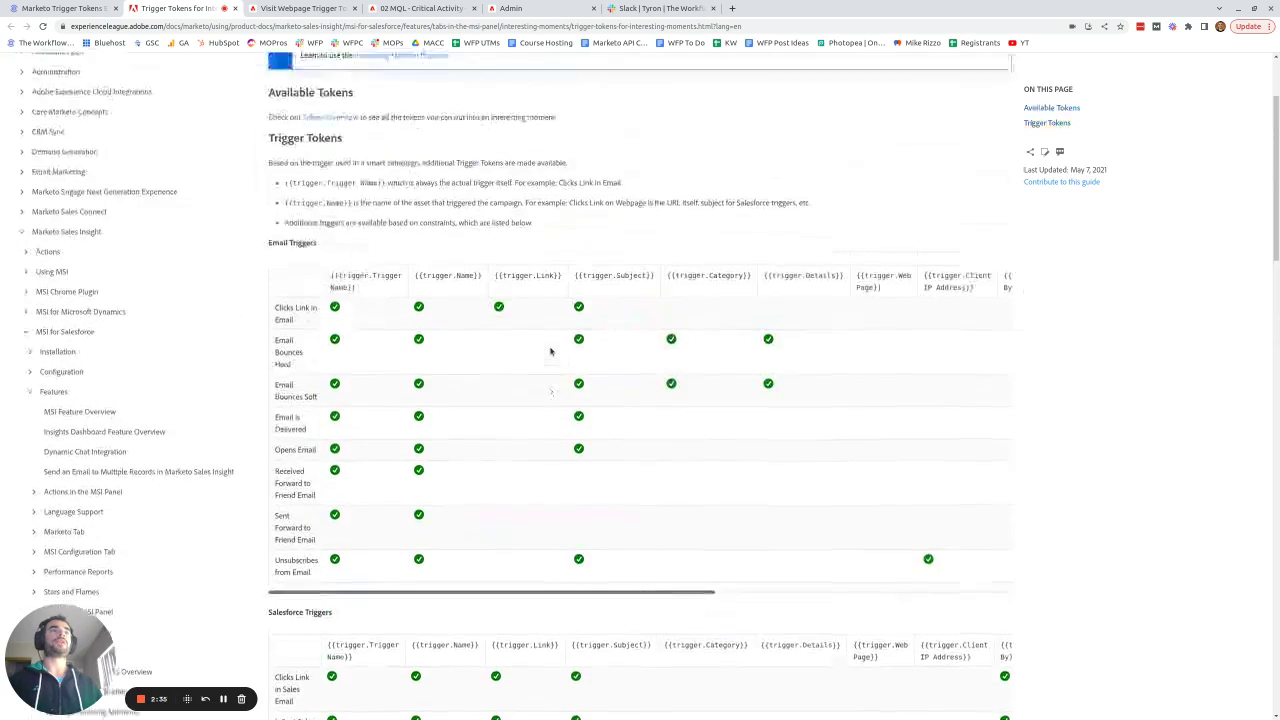
left_click_drag(284, 318, 352, 337)
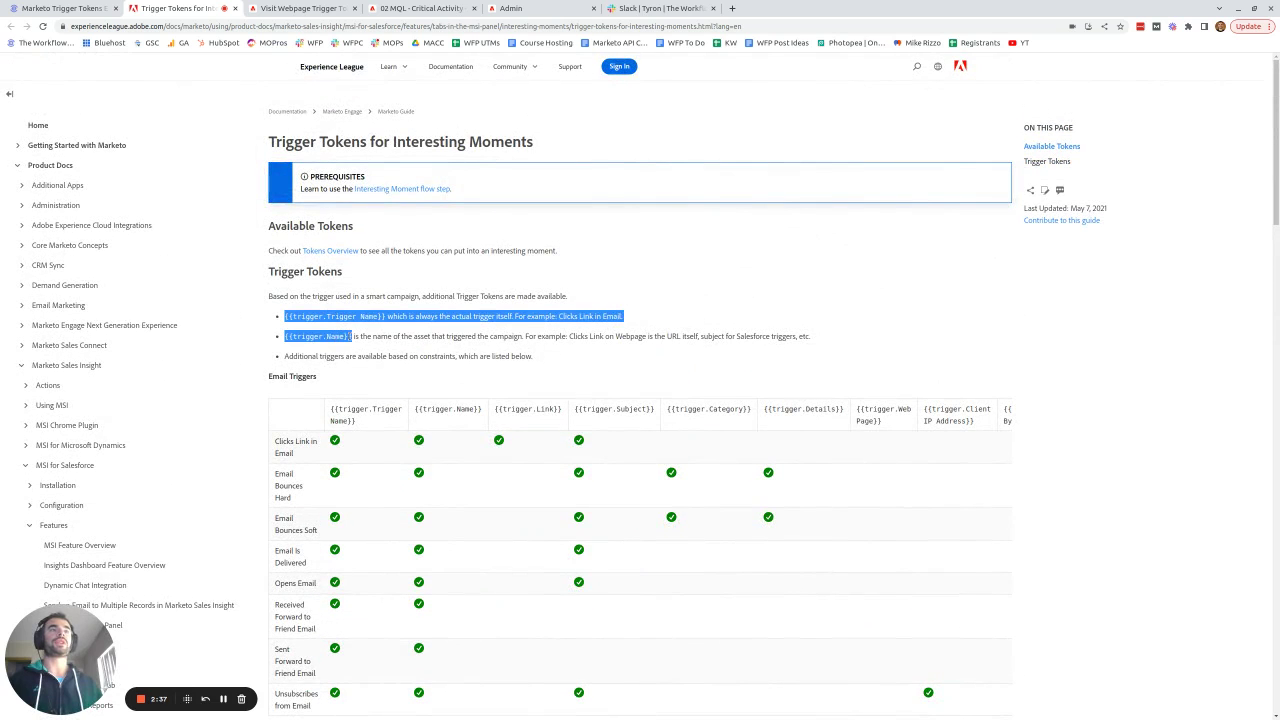
- Return to the Marketo trigger tokens blog post and go on to its section about flow logic
left_click(86, 9)
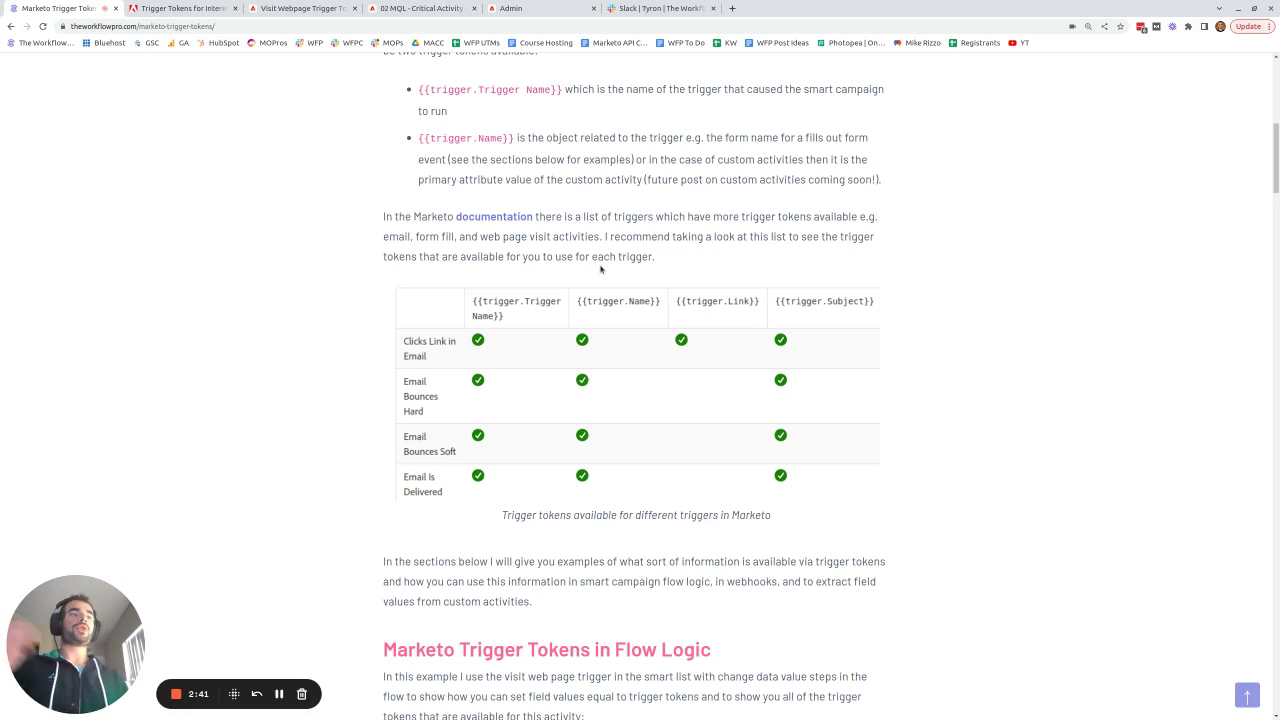
scroll(600, 268, "down", 3)
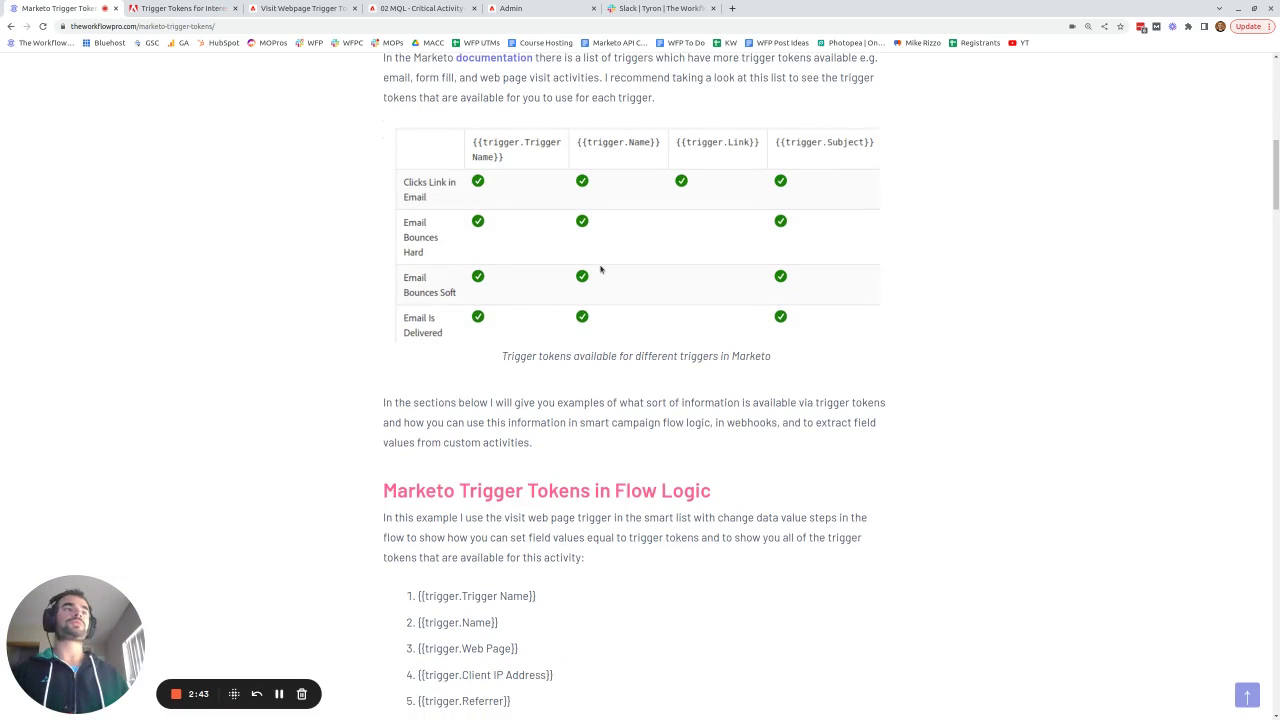
- Read the blog post's flow logic section and highlight its list of seven trigger tokens for the visit web page activity
scroll(600, 270, "down", 4)
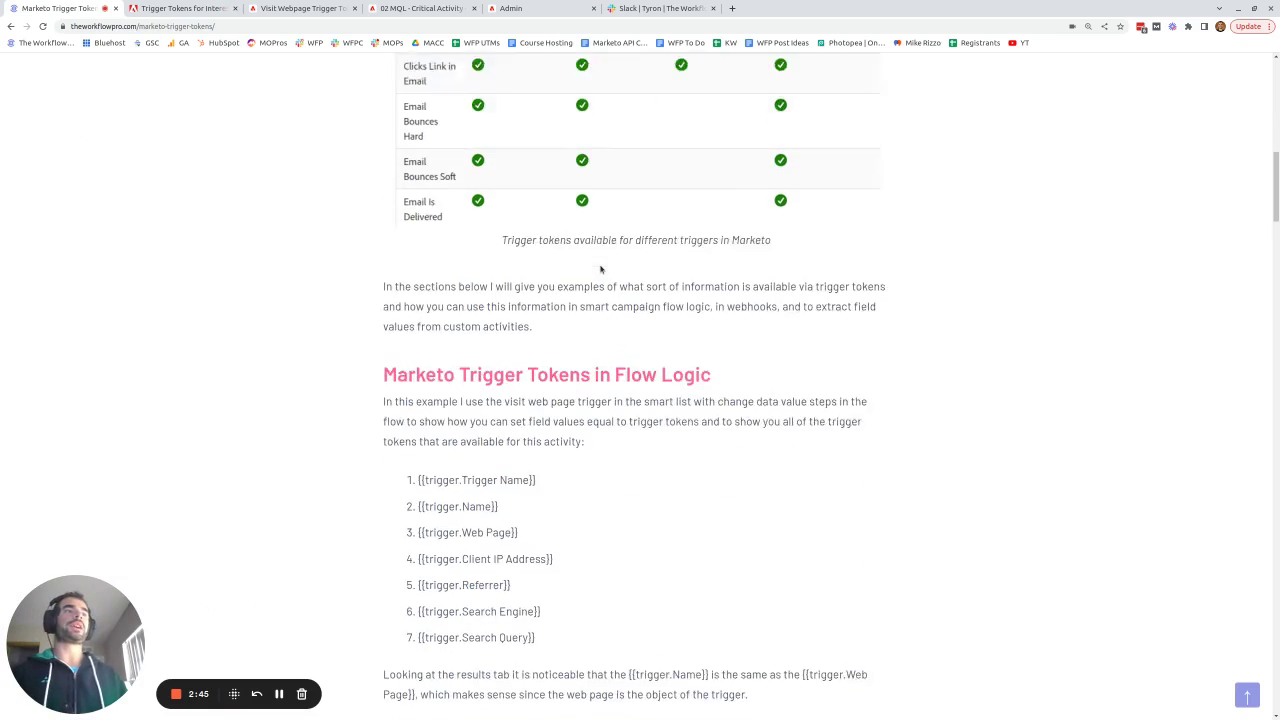
scroll(667, 341, "down", 3)
scroll(629, 378, "down", 1)
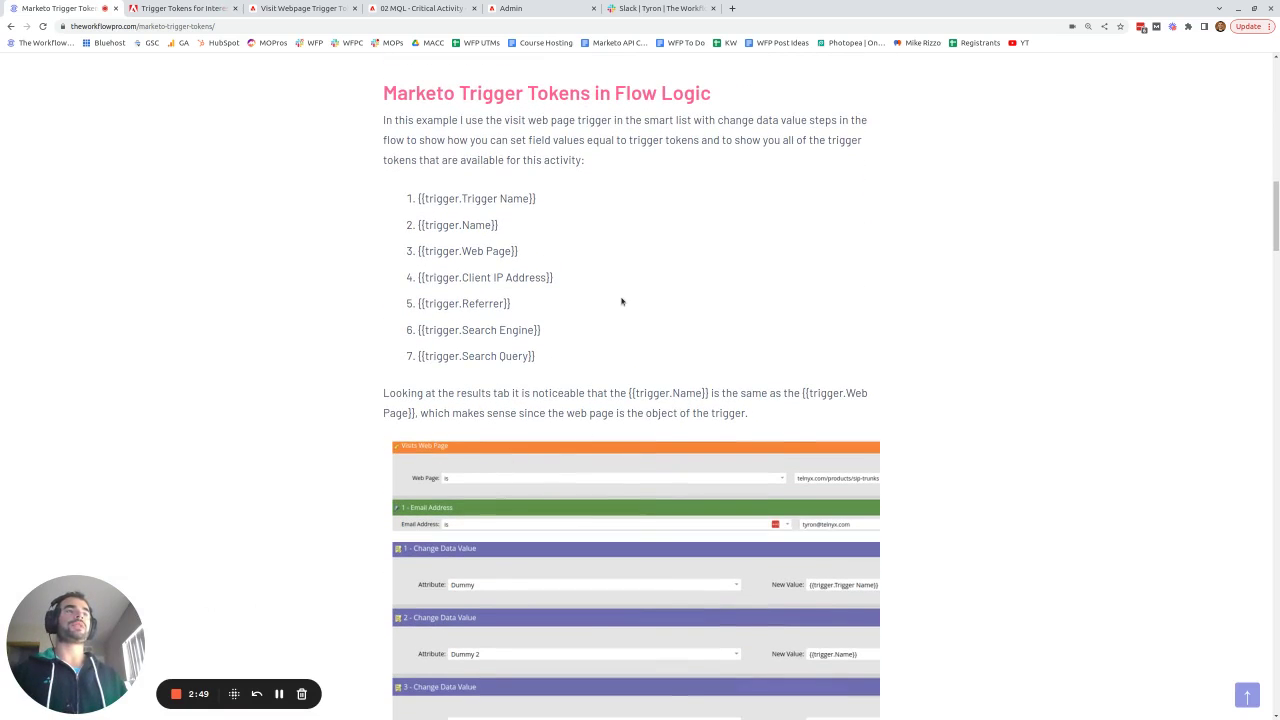
left_click_drag(556, 364, 410, 202)
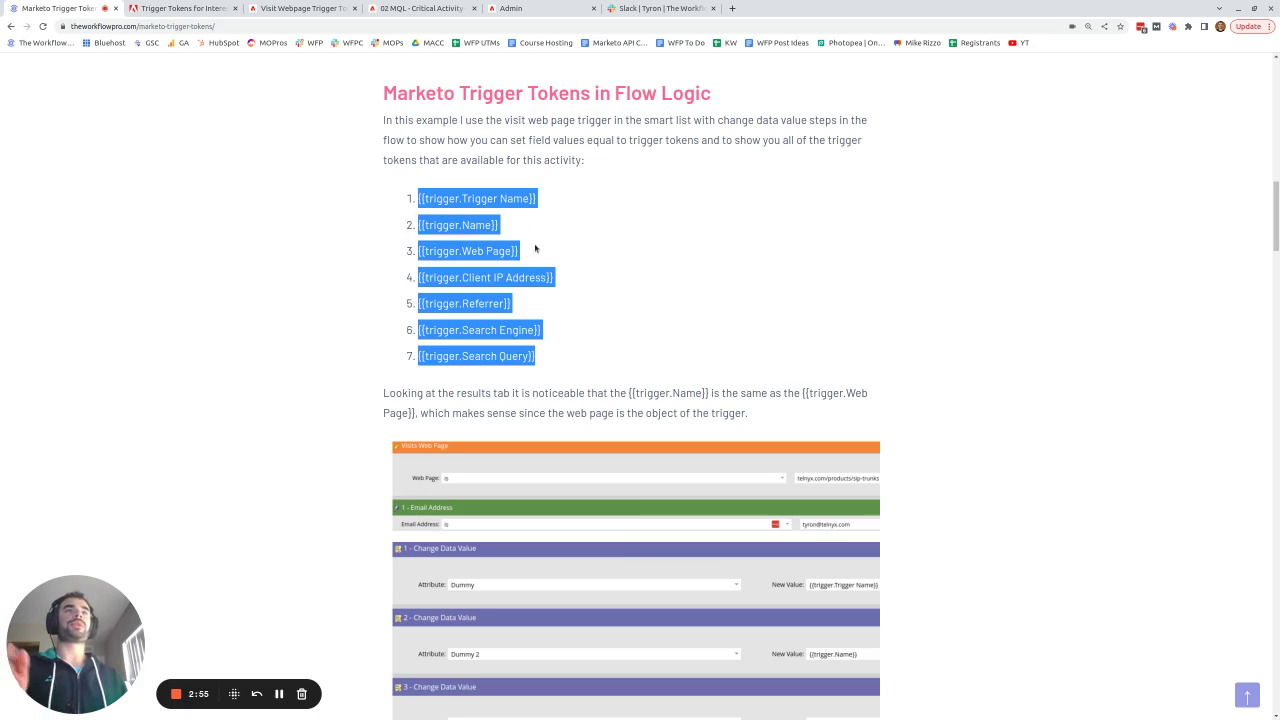
- Return to the trigger tokens documentation and examine every token column for Visits Web Page in the Miscellaneous table
left_click(200, 12)
scroll(665, 372, "down", 10)
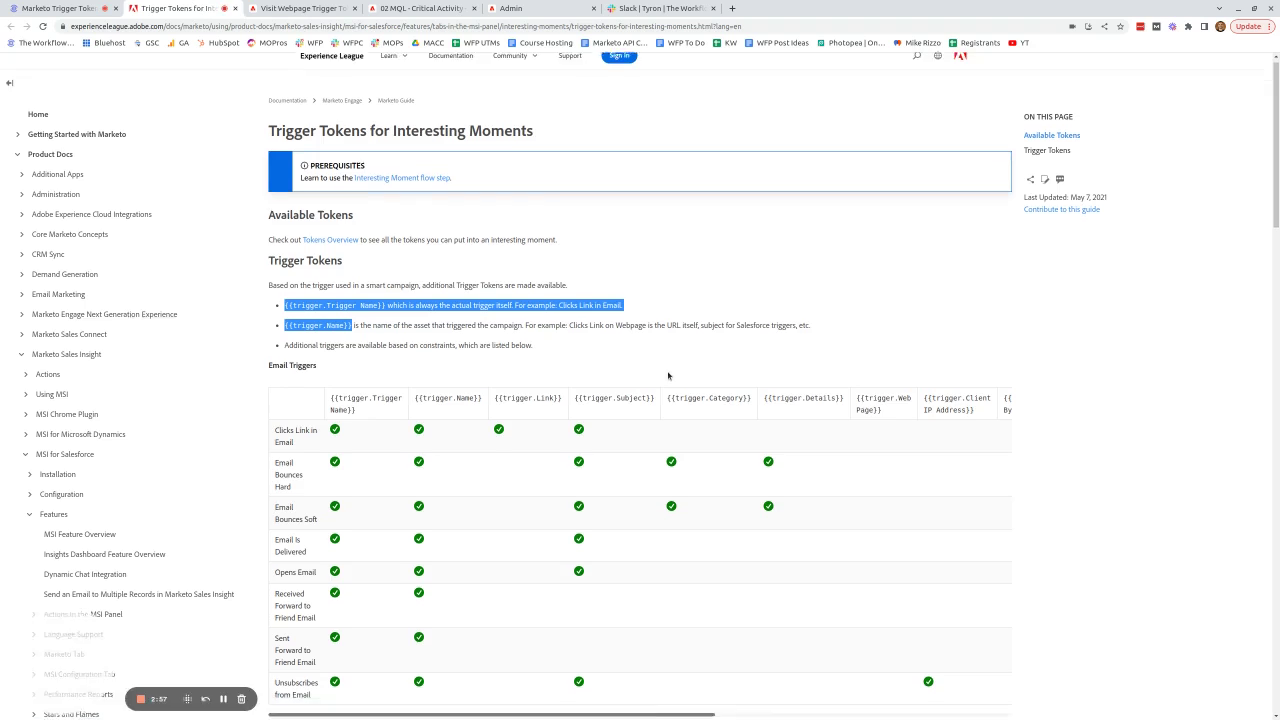
left_click_drag(1274, 230, 1267, 531)
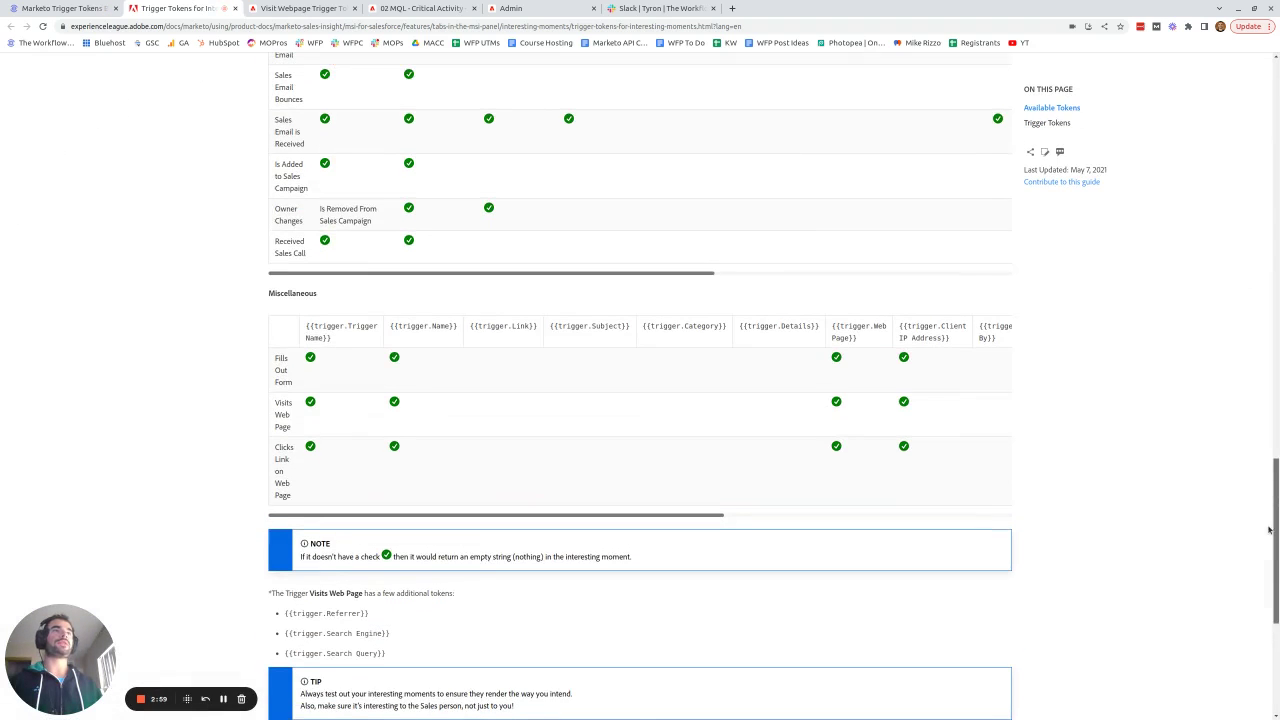
left_click_drag(550, 519, 948, 520)
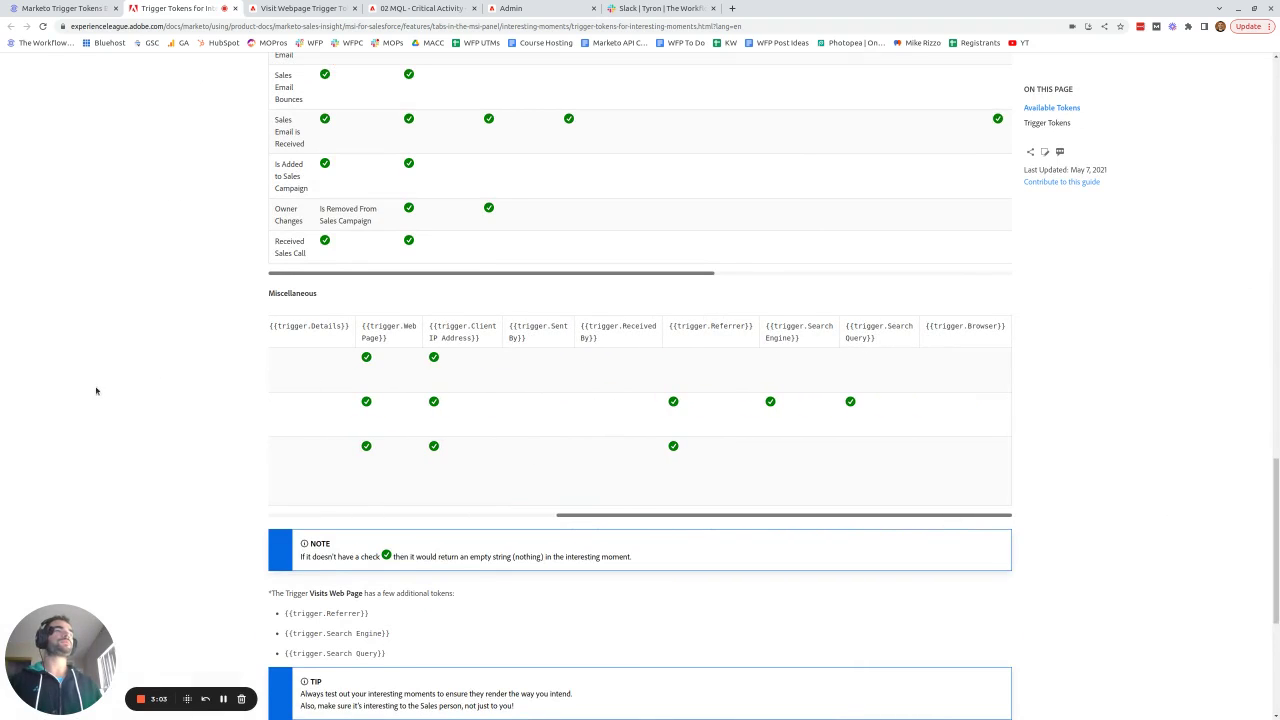
left_click_drag(649, 520, 112, 477)
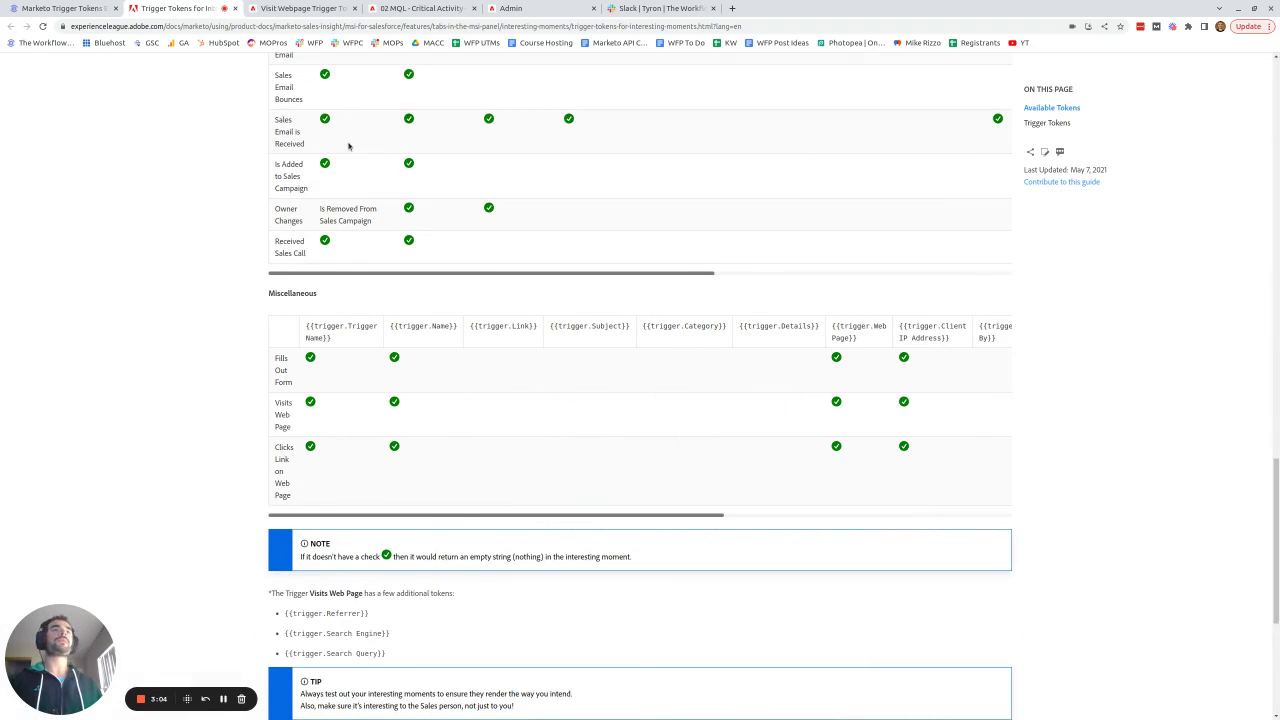
- Switch to Marketo's Visit Webpage Trigger Tokens campaign and review its smart list and Change Data Value flow steps
left_click(340, 7)
left_click(432, 101)
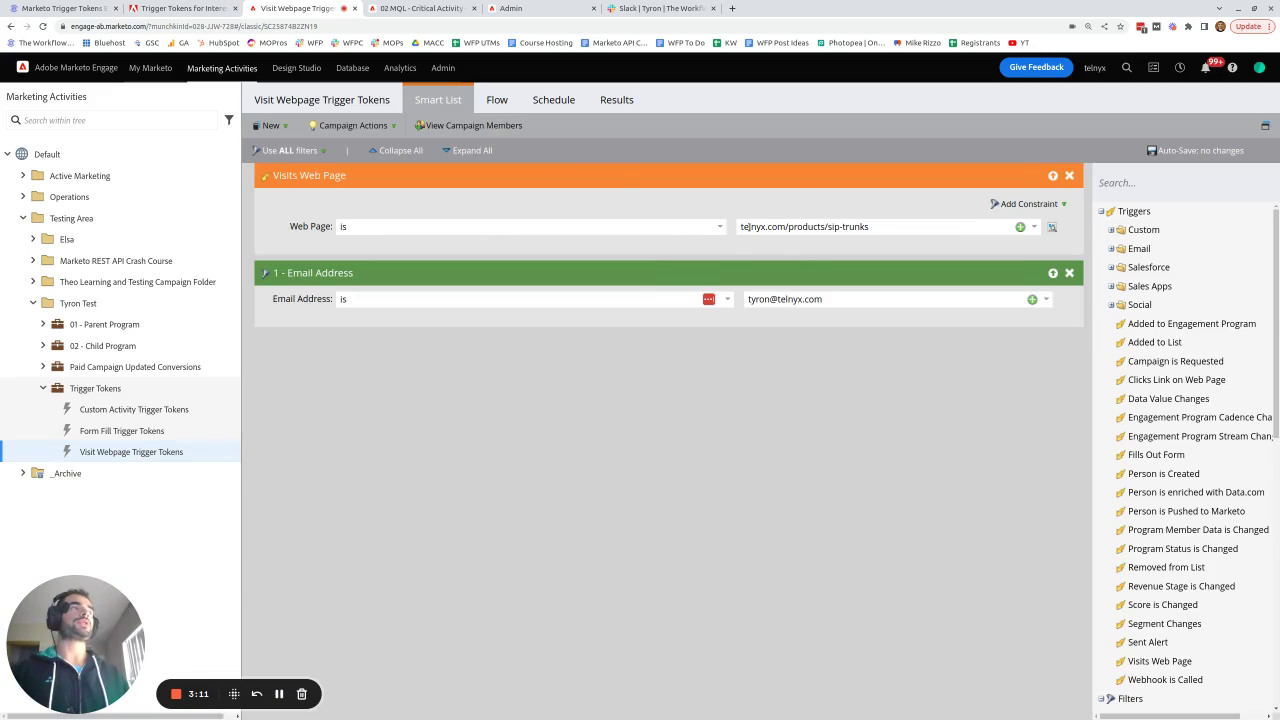
left_click(497, 101)
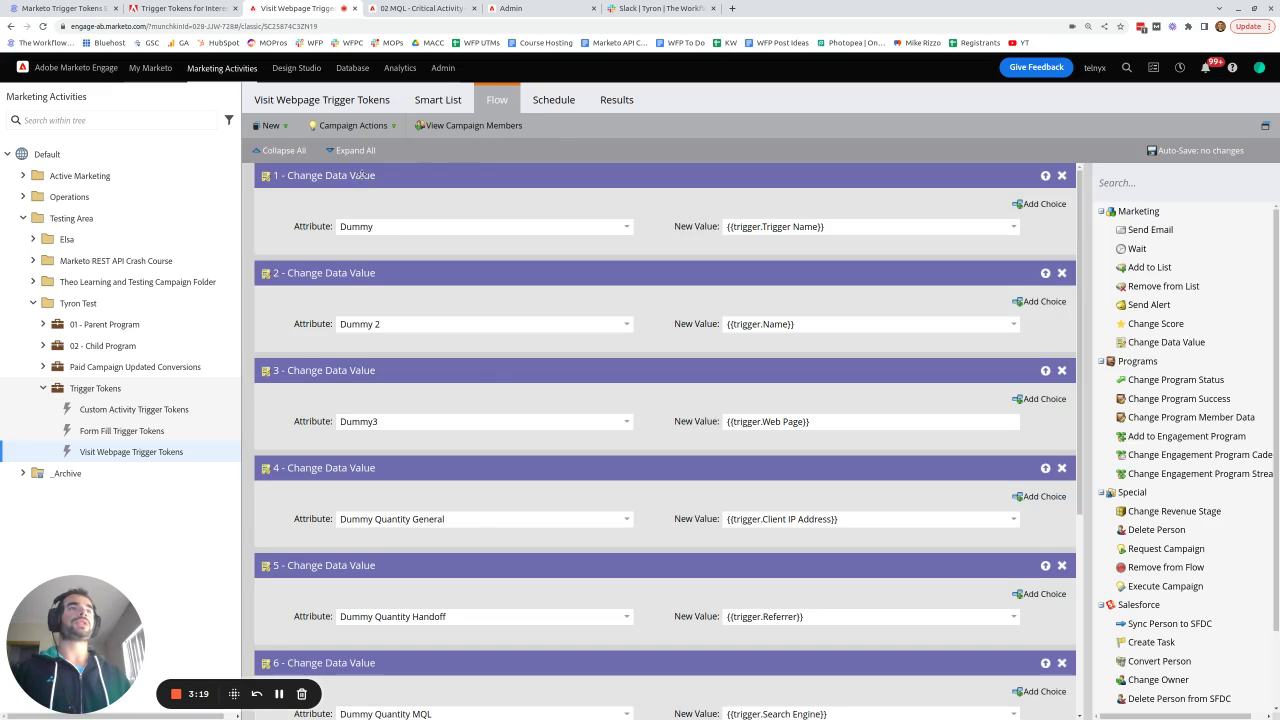
scroll(794, 423, "down", 2)
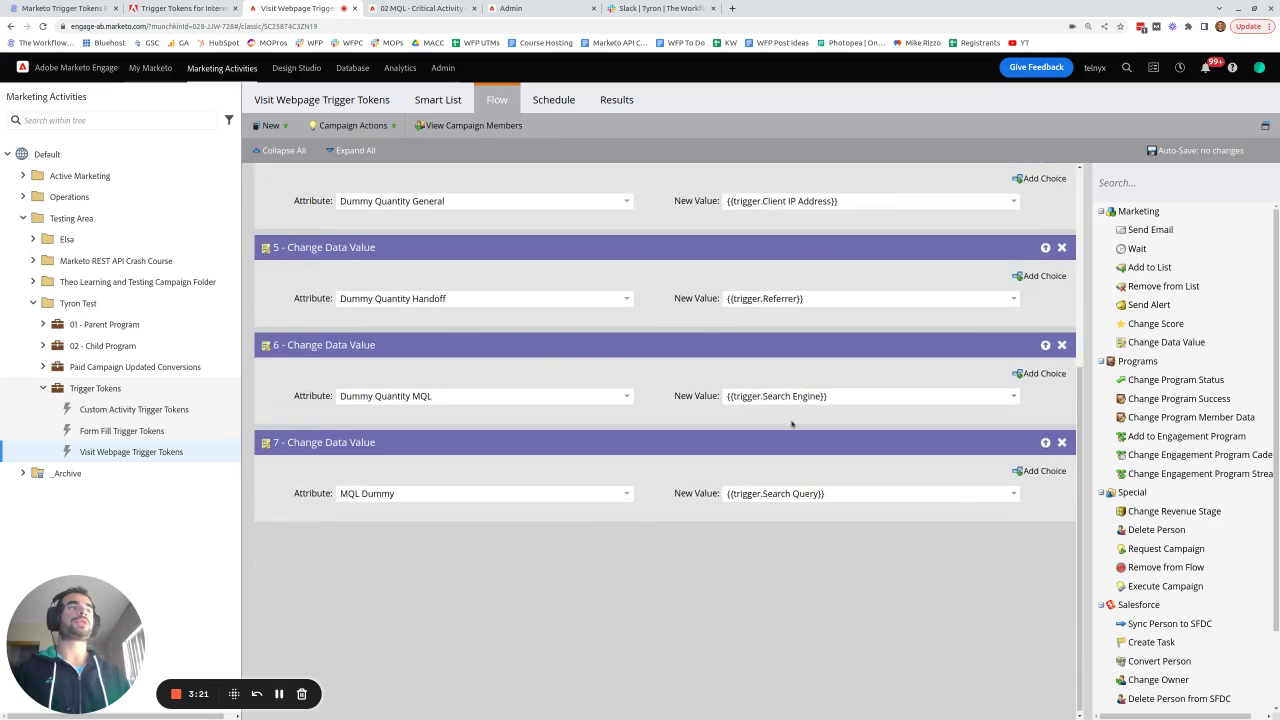
scroll(848, 408, "up", 4)
- Highlight the Dummy attribute and {{trigger.Trigger Name}} value in flow step 1, plus the {{trigger.Name}} value in step 2
left_click(826, 231)
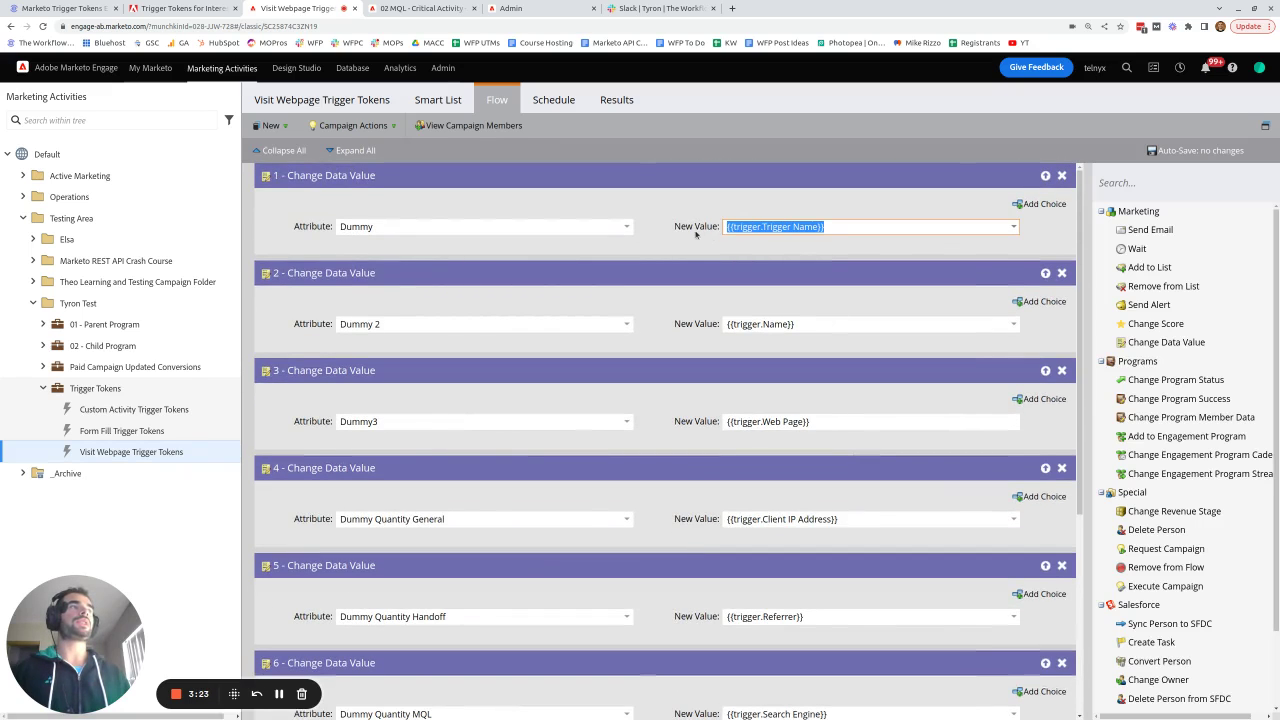
left_click(376, 226)
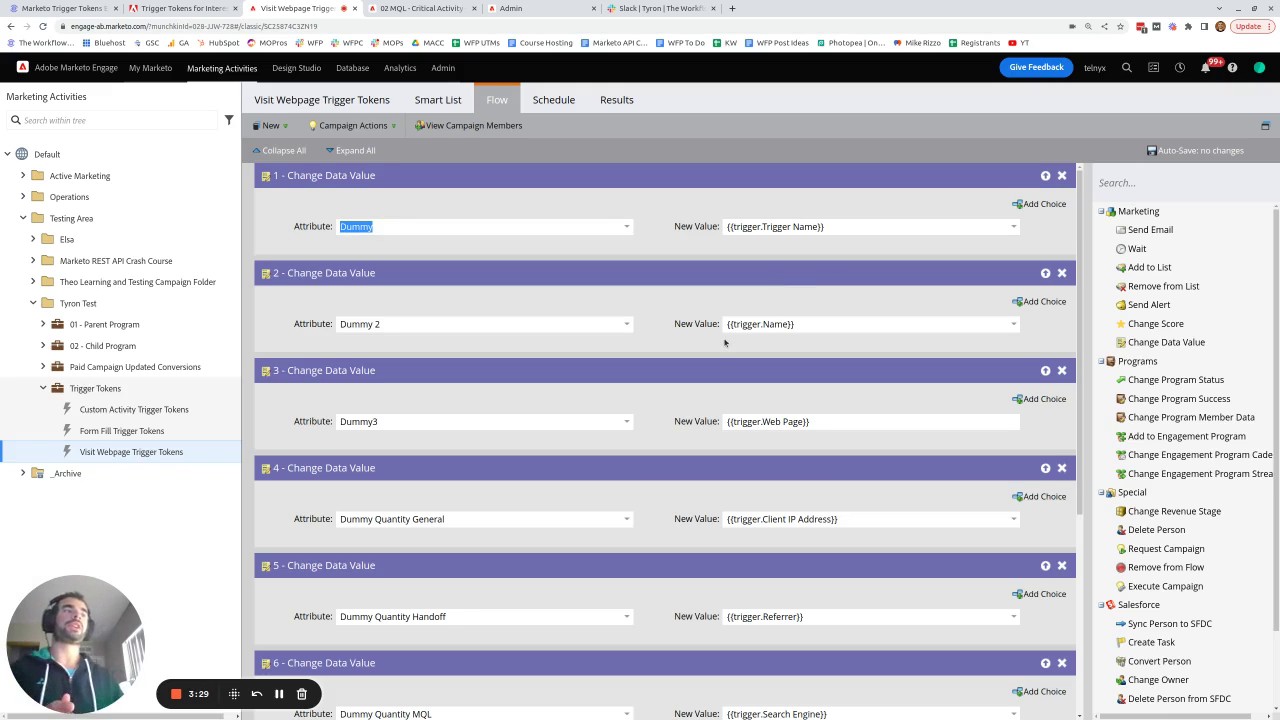
left_click(793, 227)
left_click(783, 324)
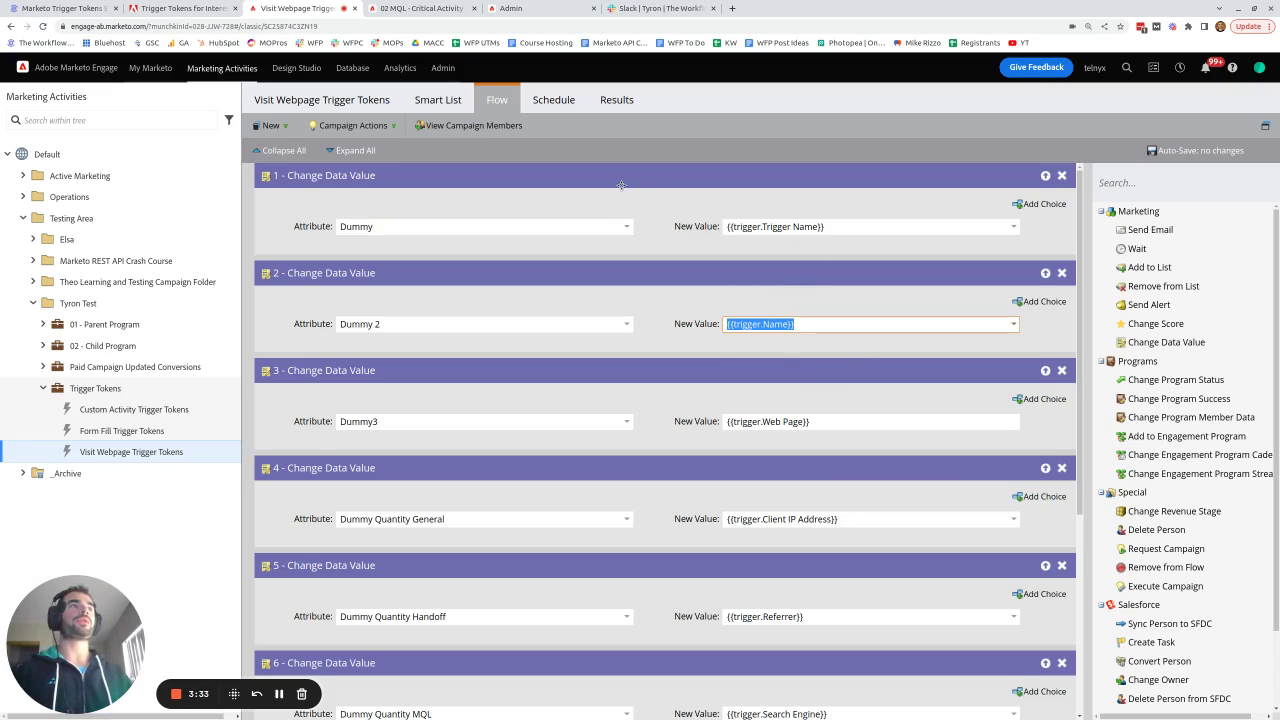
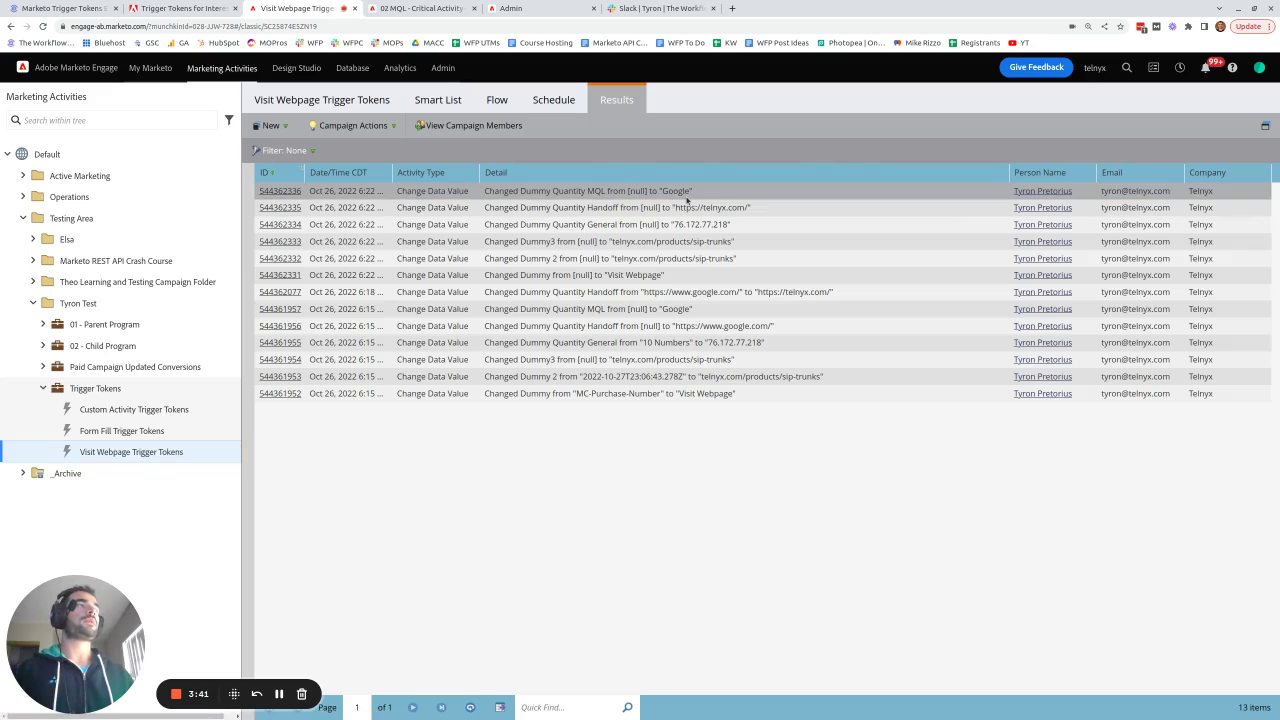
- In the campaign results, select the six Change Data Value entries from 6:22 and widen the Date/Time column
left_click(686, 193)
left_click(663, 275, "shift")
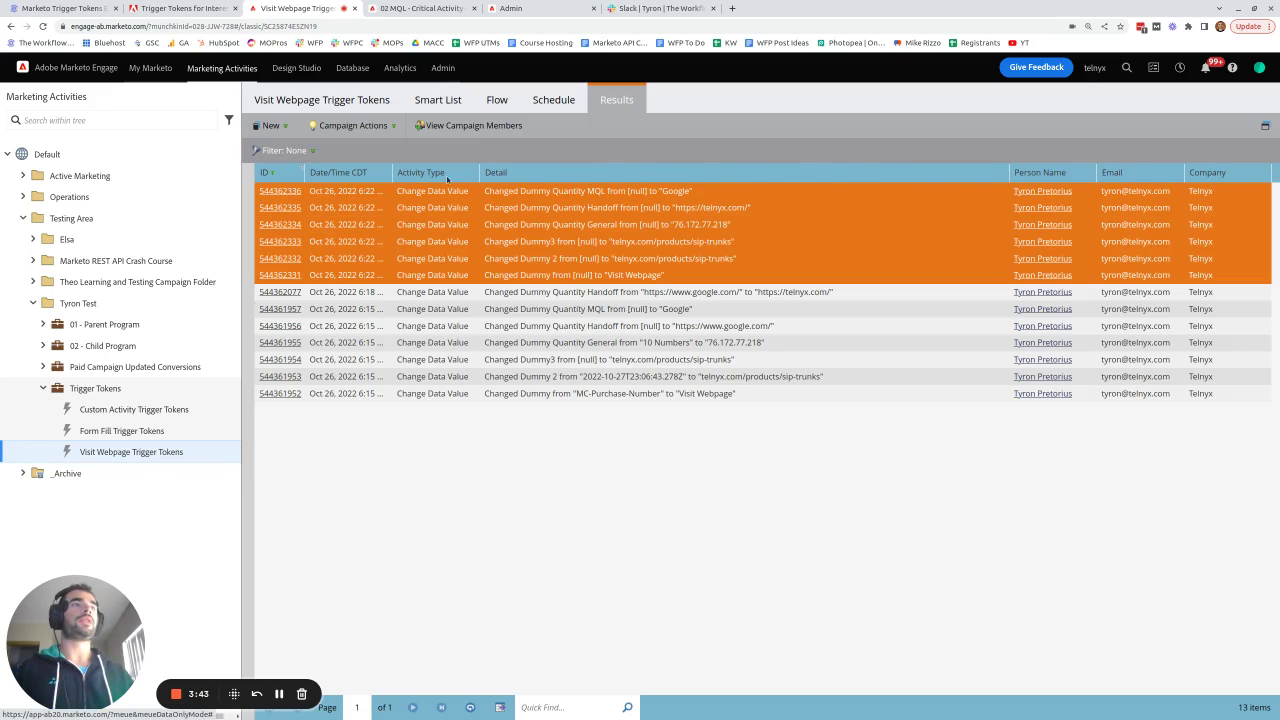
left_click_drag(441, 172, 448, 173)
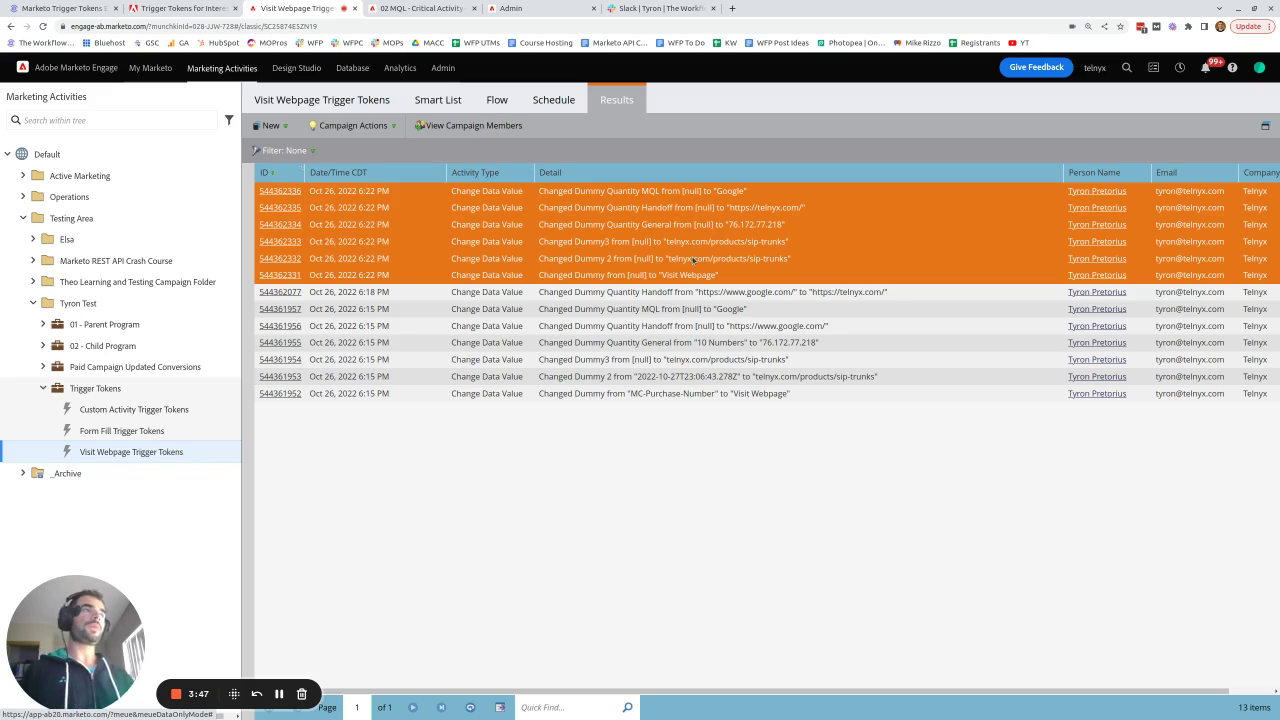
- Compare the {{trigger.Trigger Name}} token in flow step 1 with the Dummy field's entry in the campaign results
left_click(497, 100)
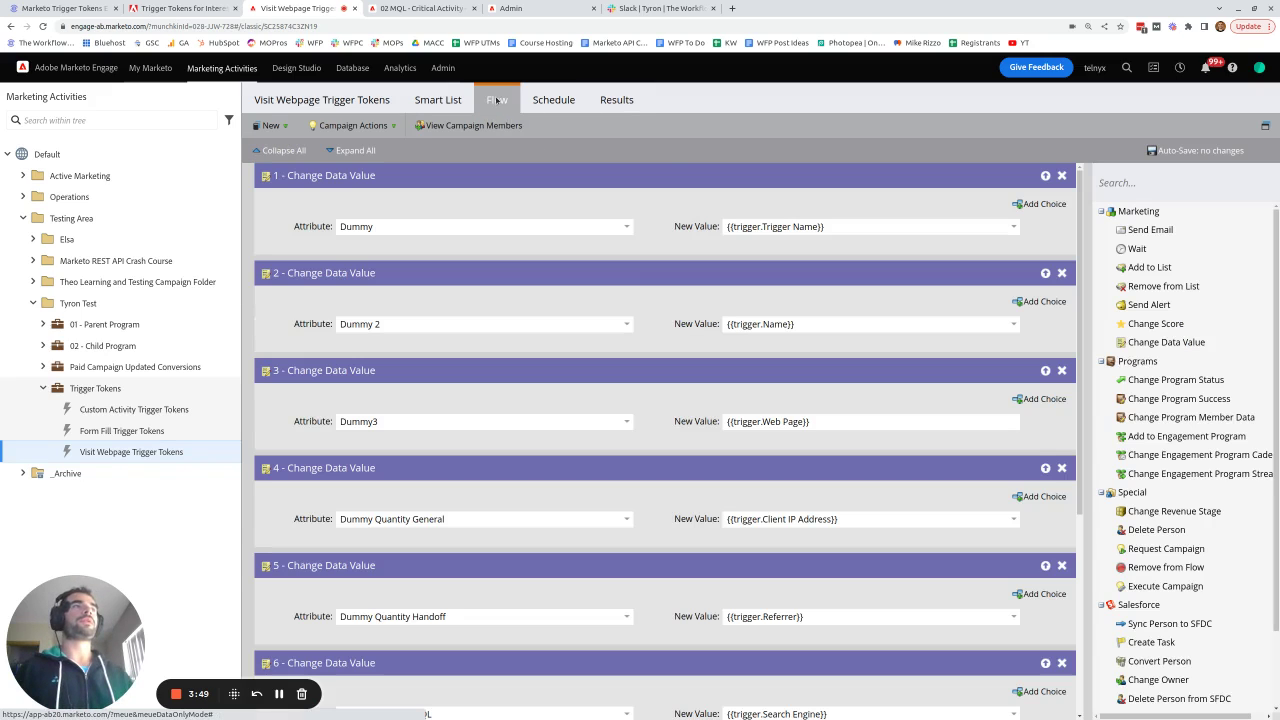
left_click(617, 103)
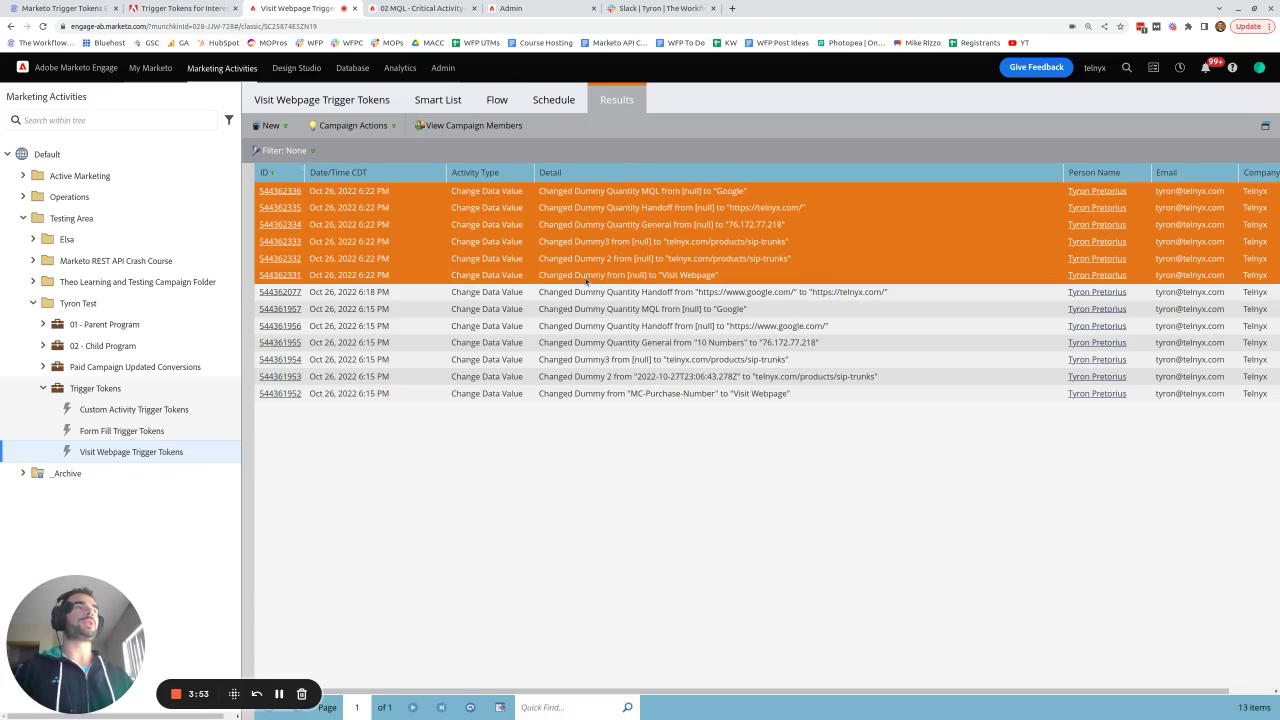
left_click(497, 100)
left_click_drag(760, 227, 730, 227)
key("ctrl+a")
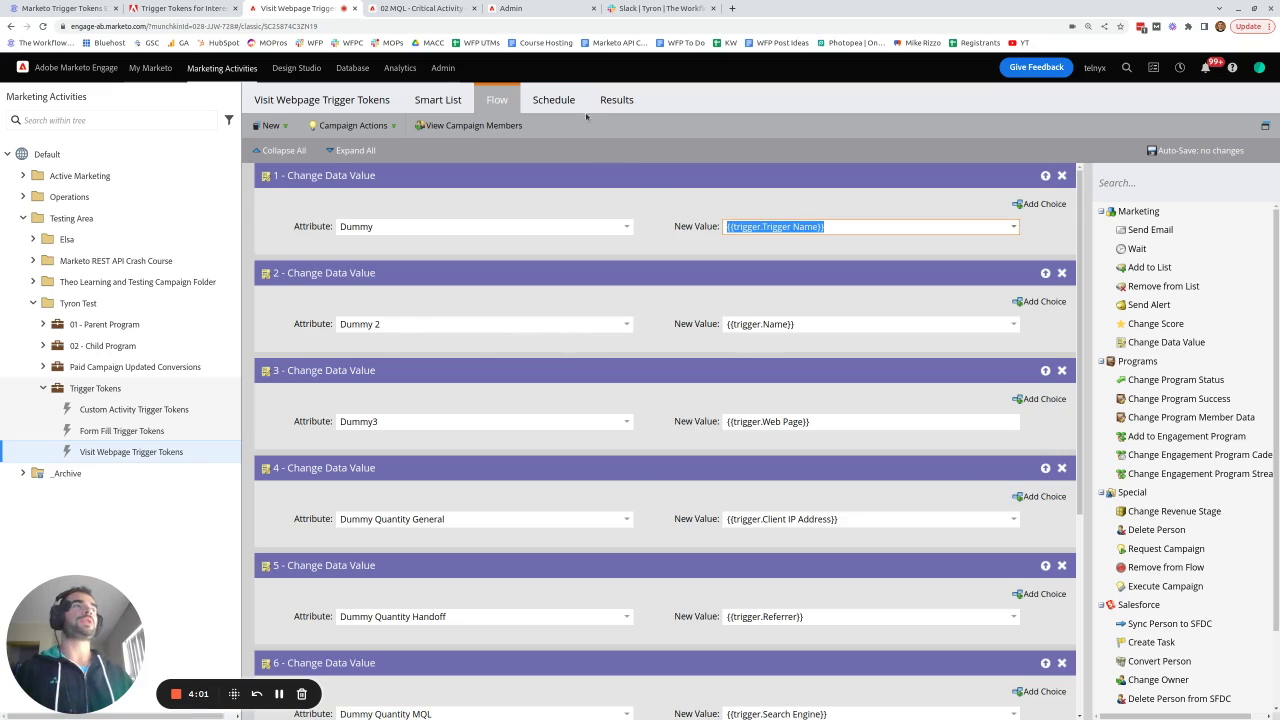
left_click(614, 102)
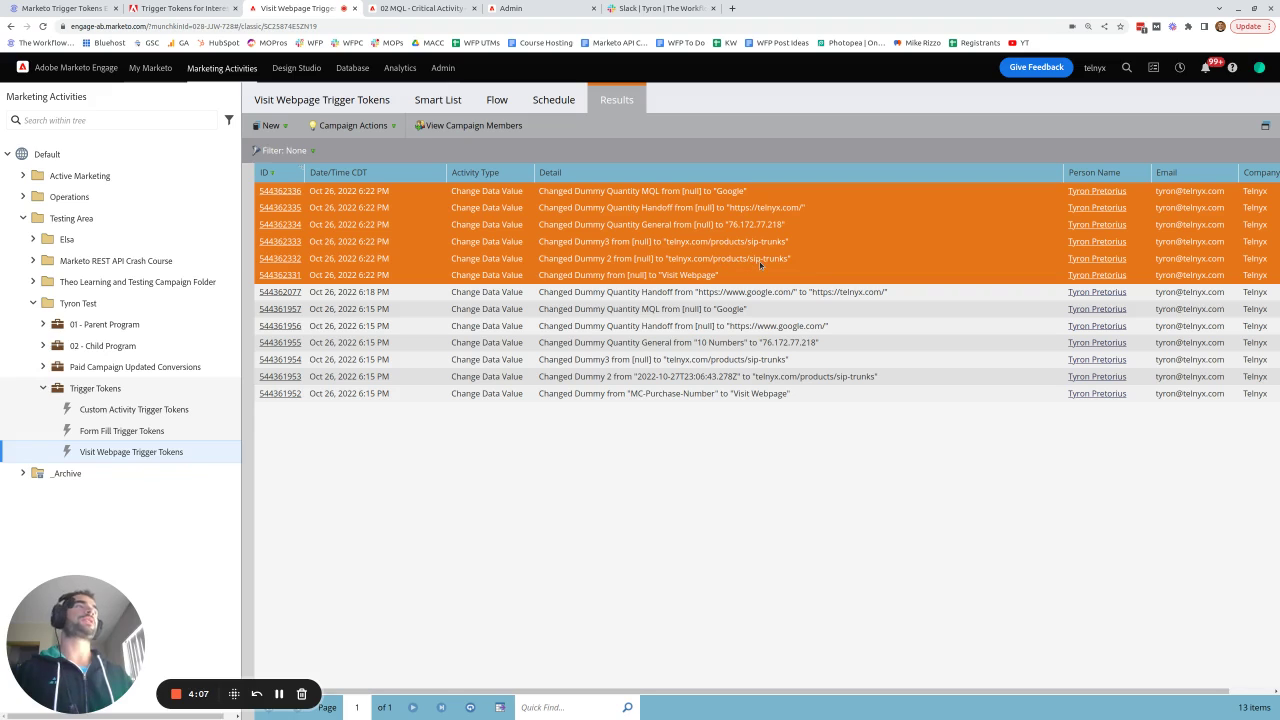
- Compare the {{trigger.Name}} token in flow step 2 with the Dummy 2 field's entry in the campaign results
left_click(497, 100)
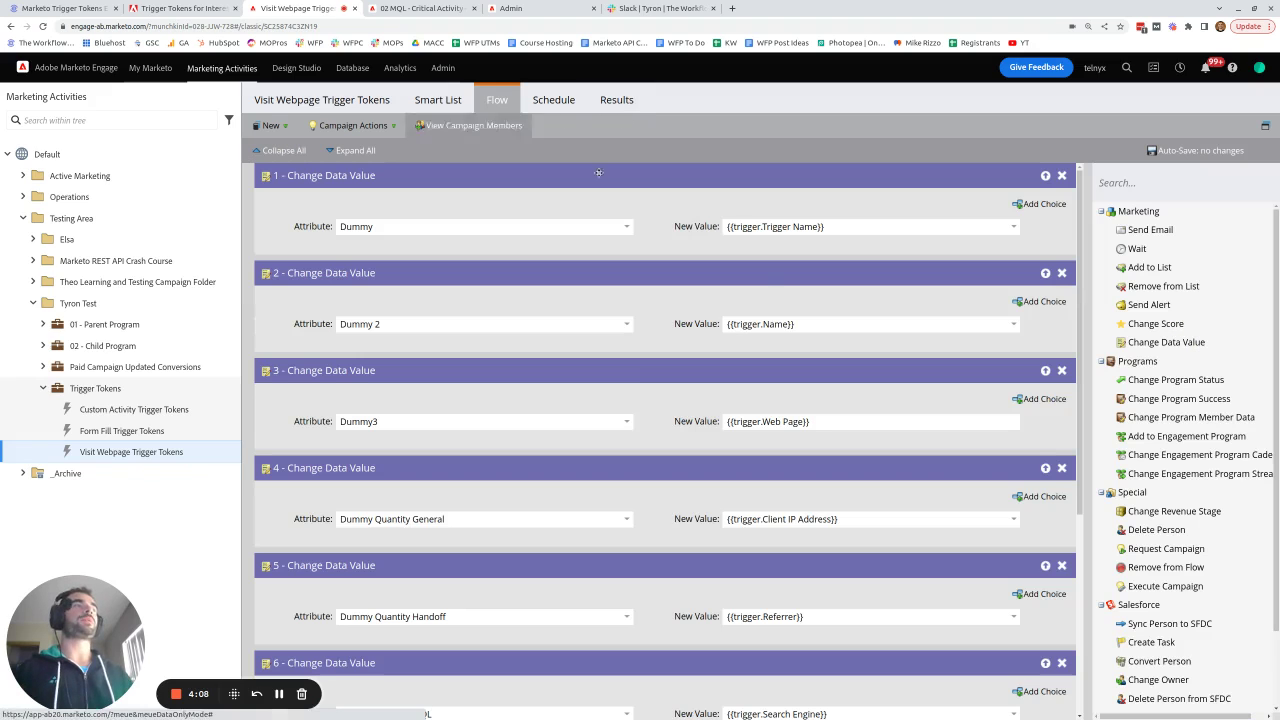
left_click(768, 318)
key("ctrl+a")
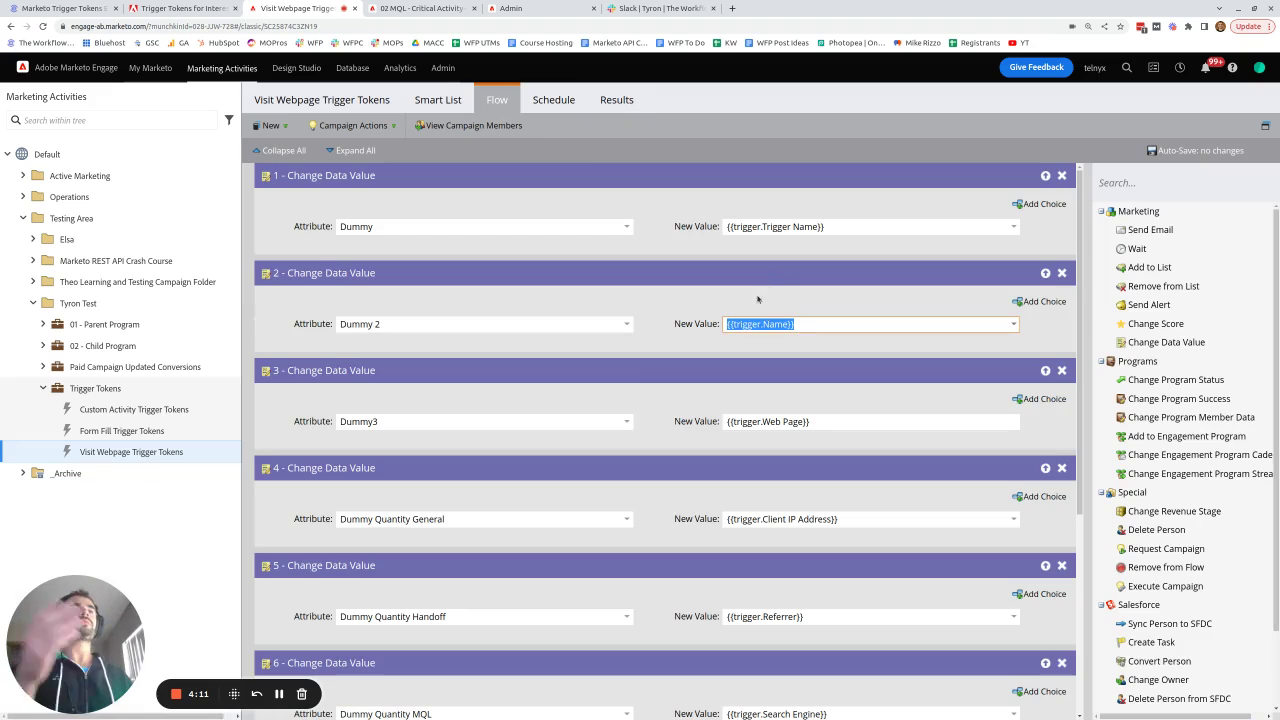
left_click(617, 100)
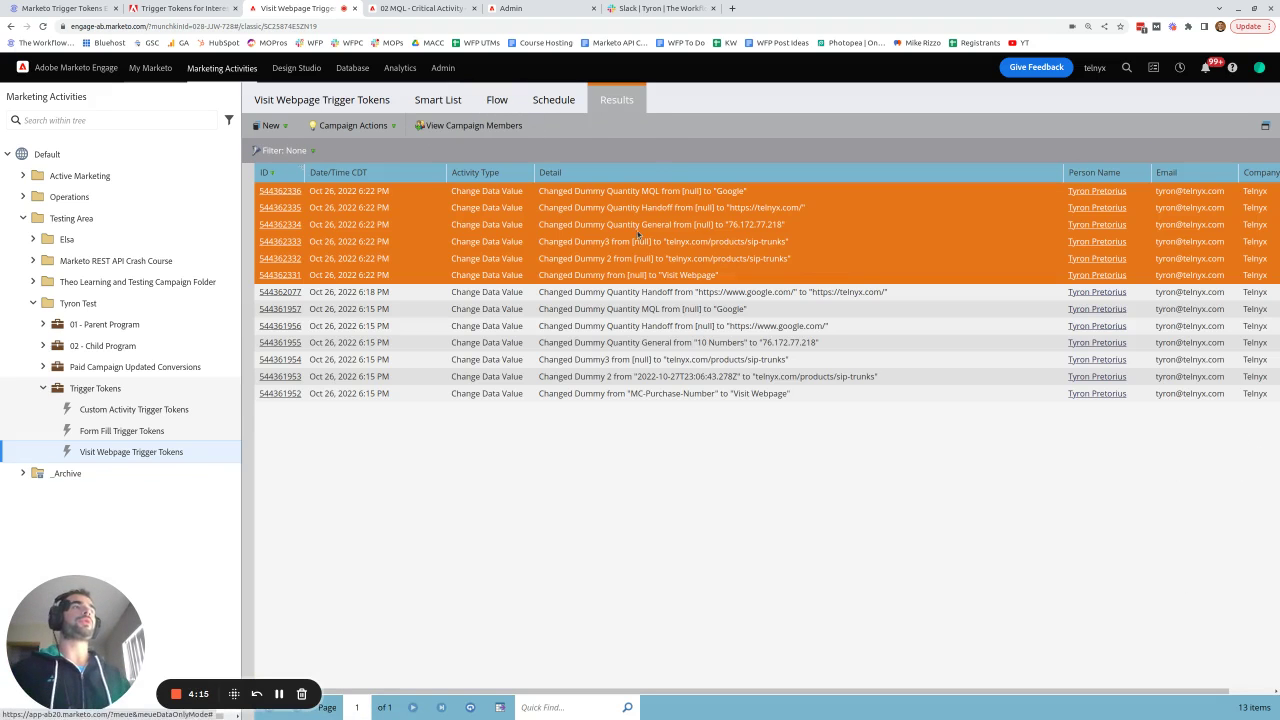
left_click(505, 104)
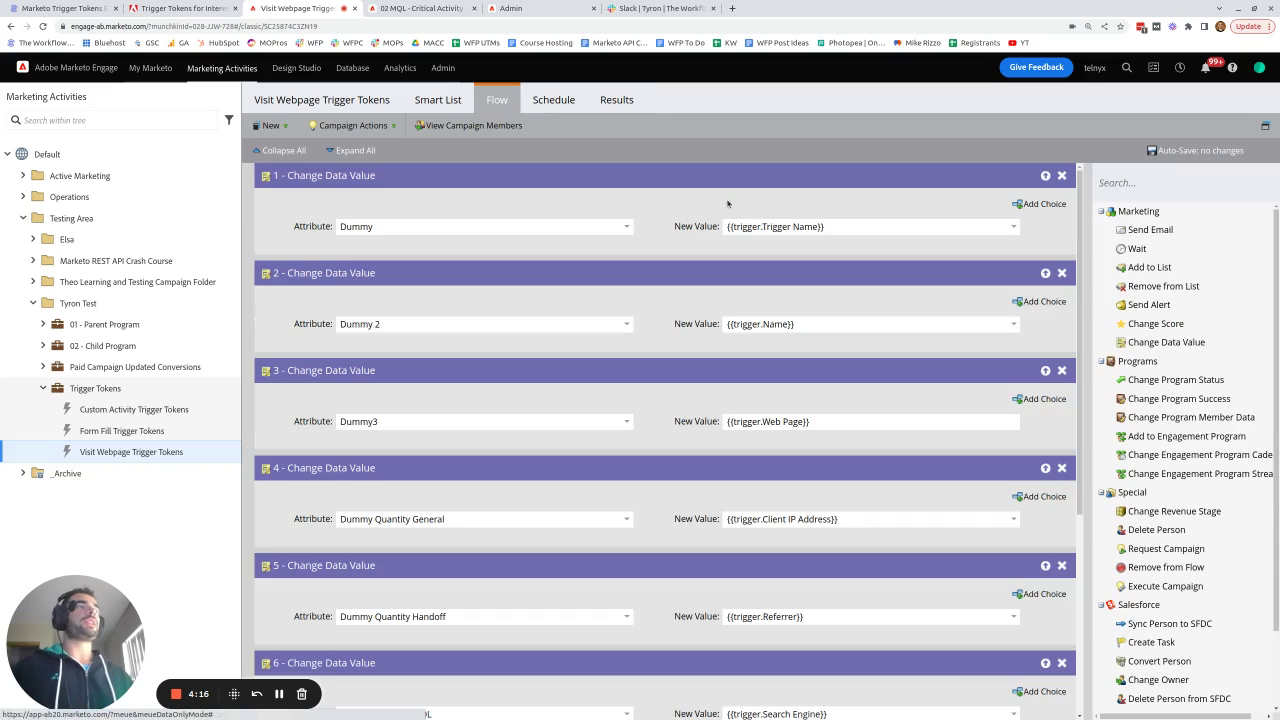
left_click(617, 100)
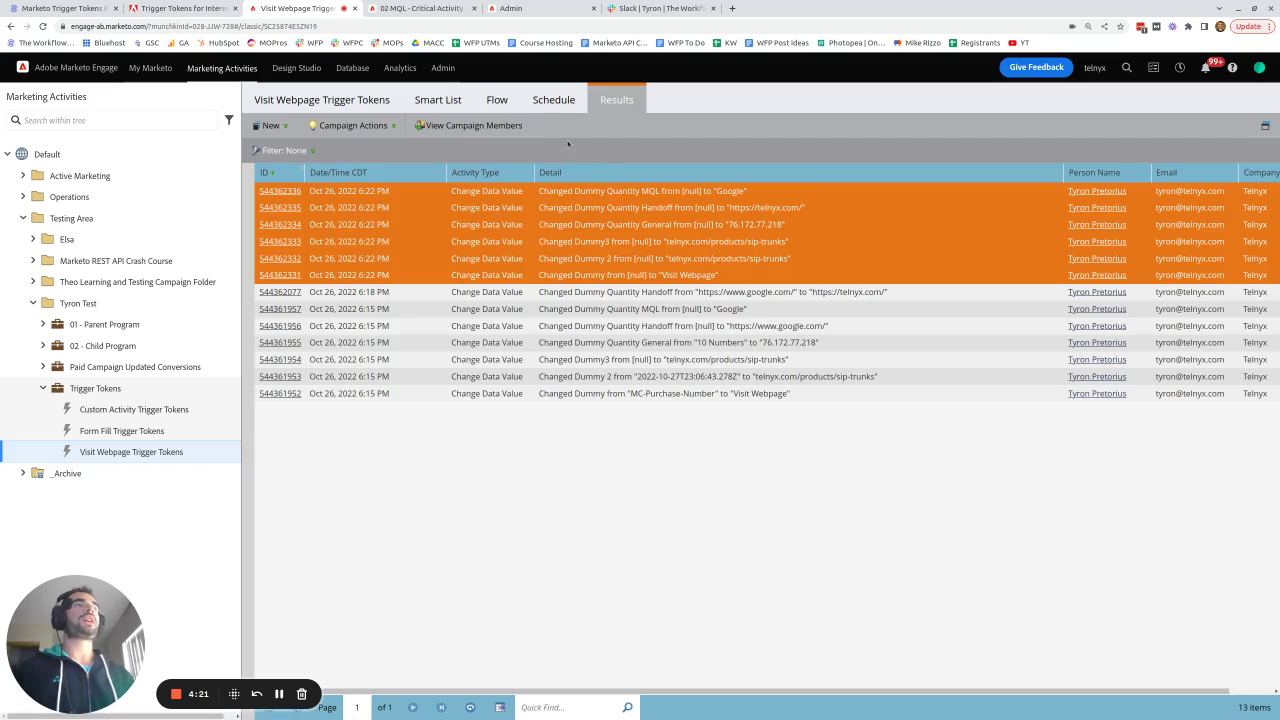
left_click(497, 100)
left_click(770, 324)
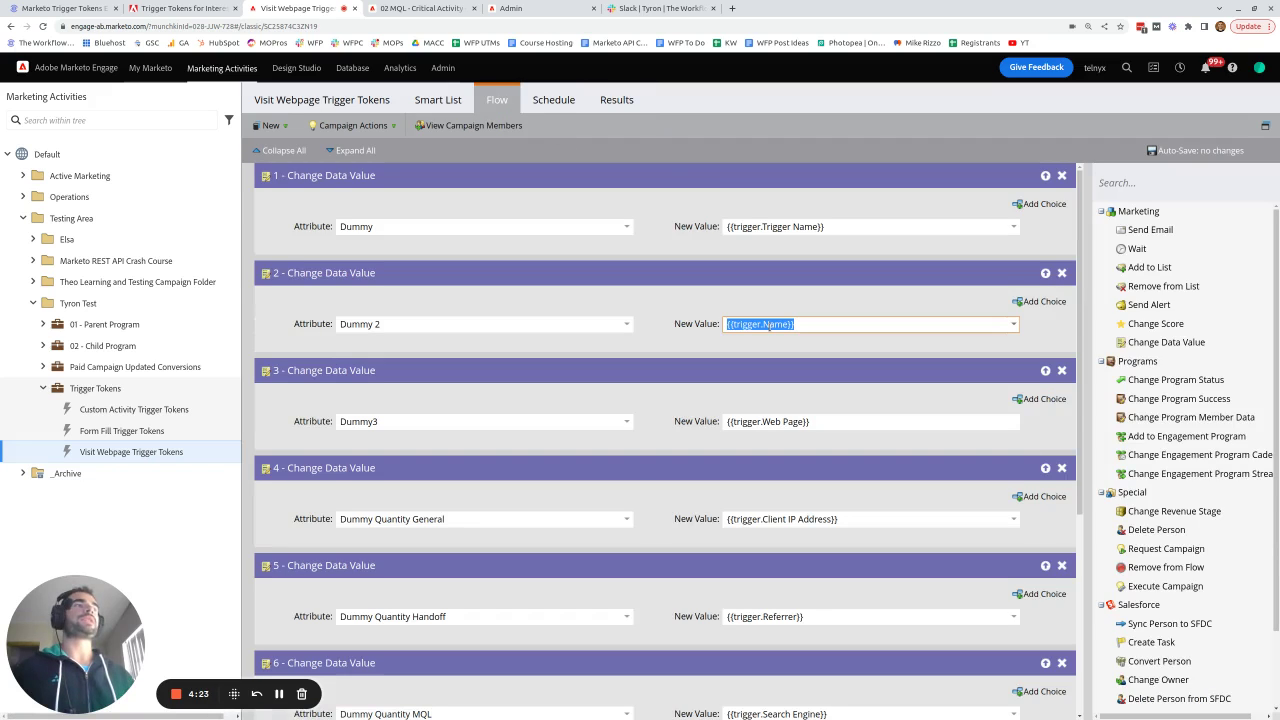
left_click(617, 100)
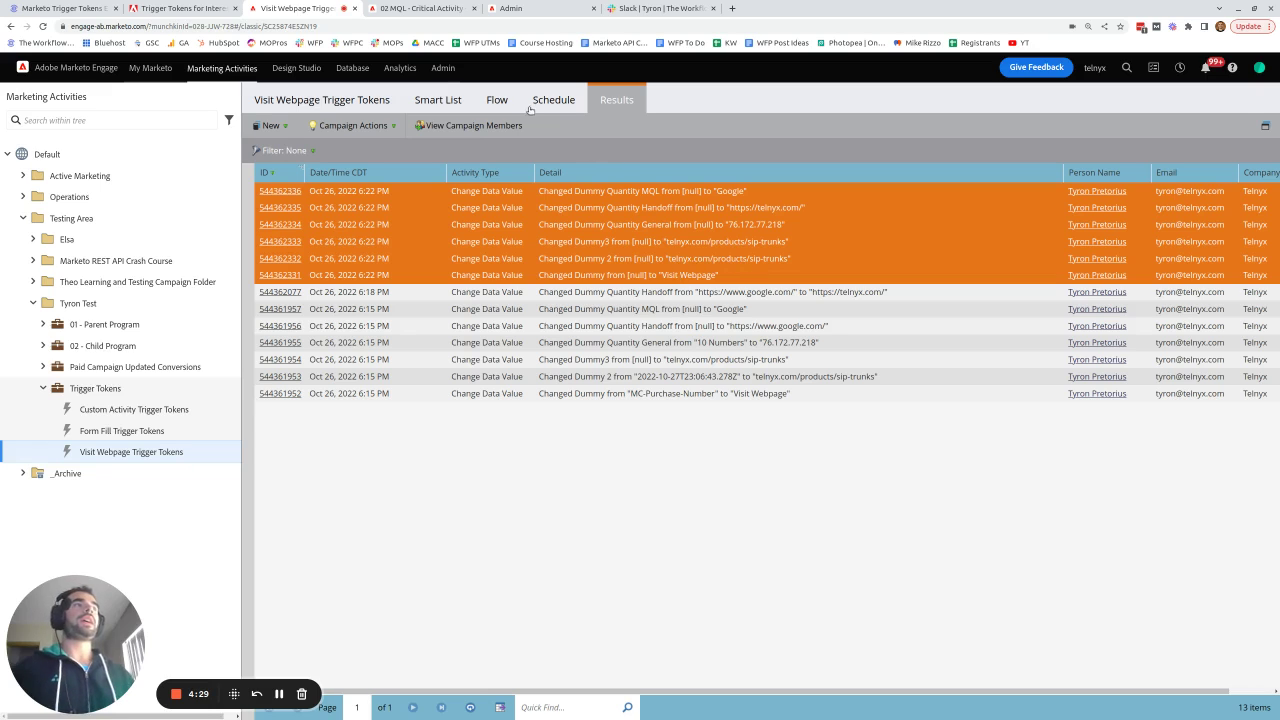
- Highlight the {{trigger.Web Page}} token in flow step 3 and check the Dummy3 field's entry in the campaign results
left_click(497, 100)
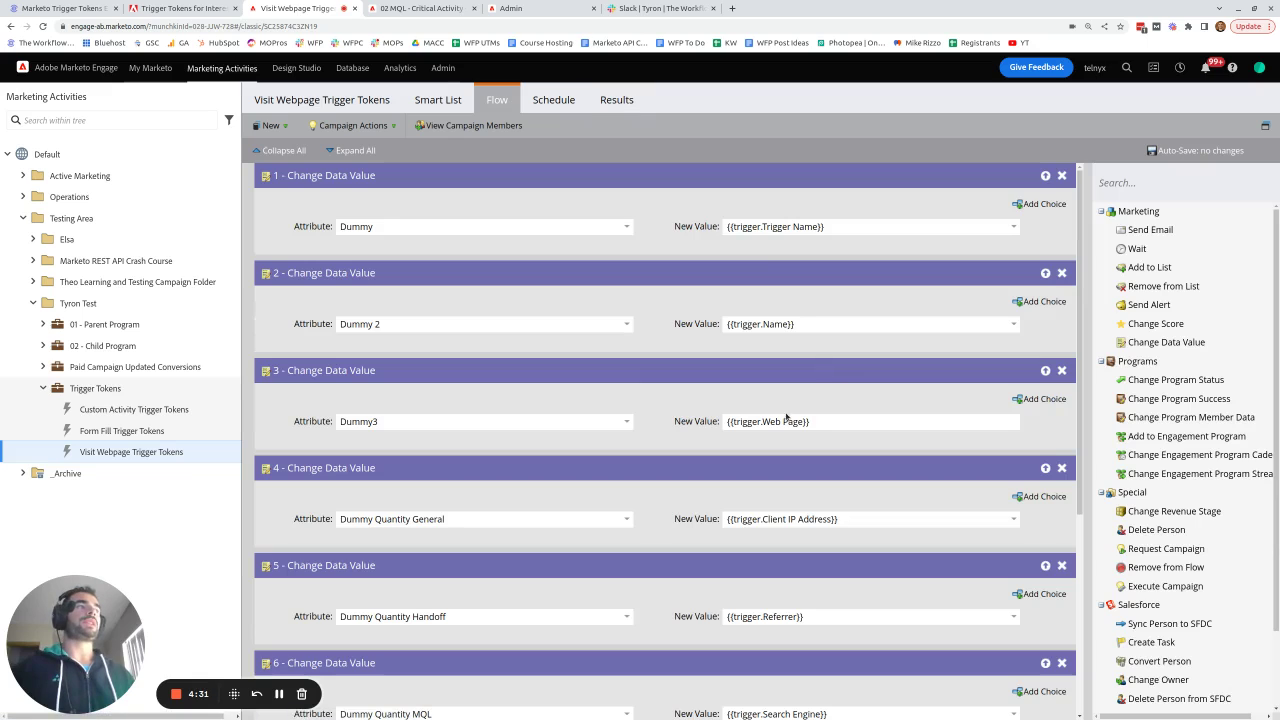
left_click(782, 420)
triple_click(744, 424)
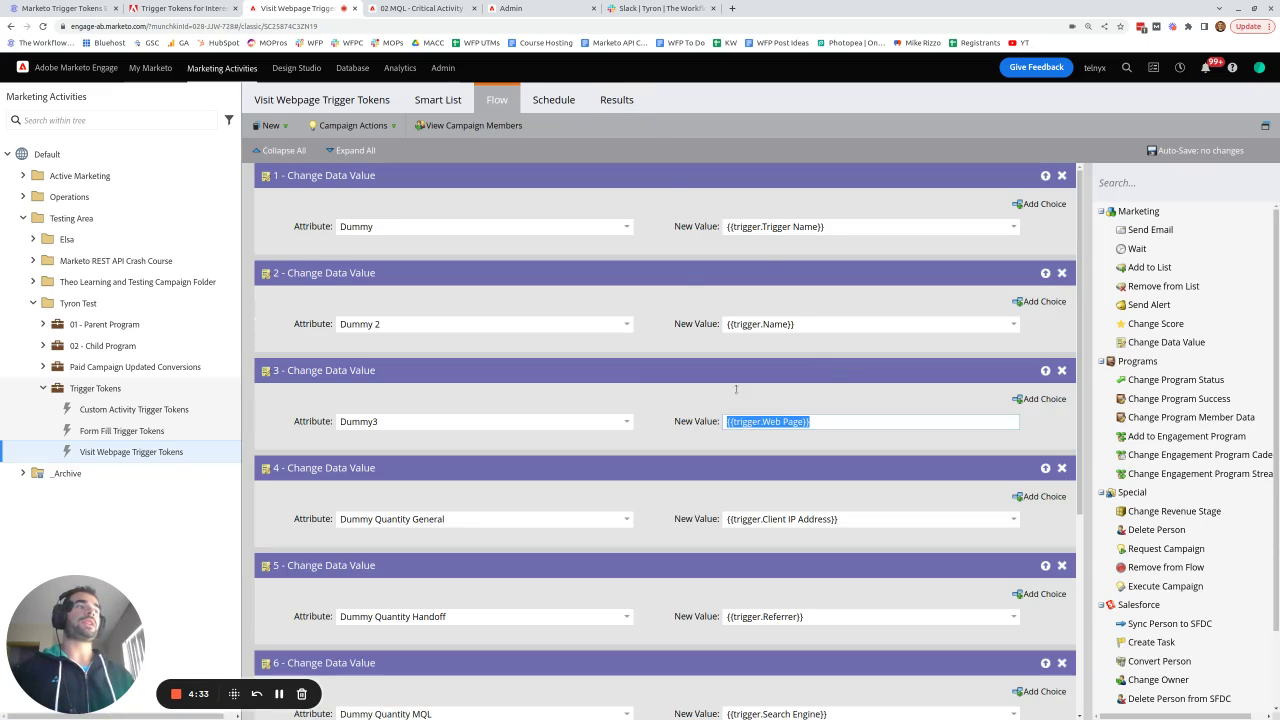
left_click(617, 104)
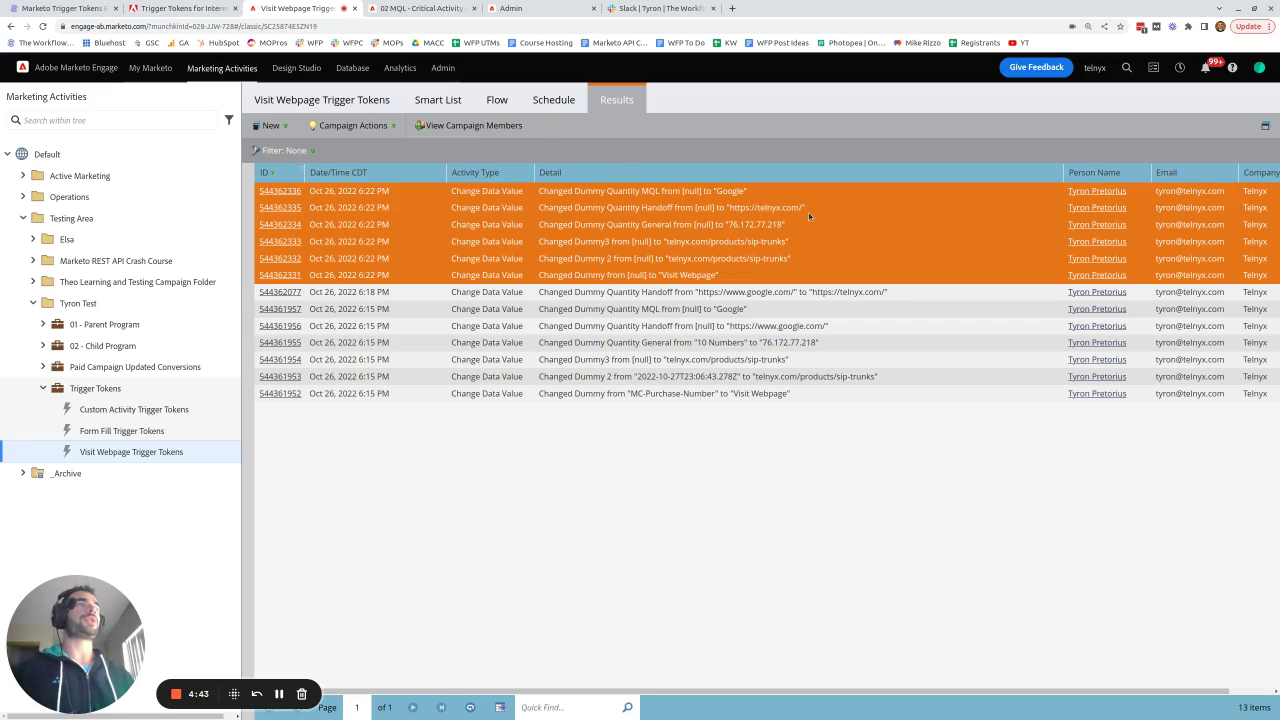
- Highlight the client IP address, referrer and search engine tokens in flow steps 4 to 6
left_click(500, 102)
scroll(814, 368, "down", 2)
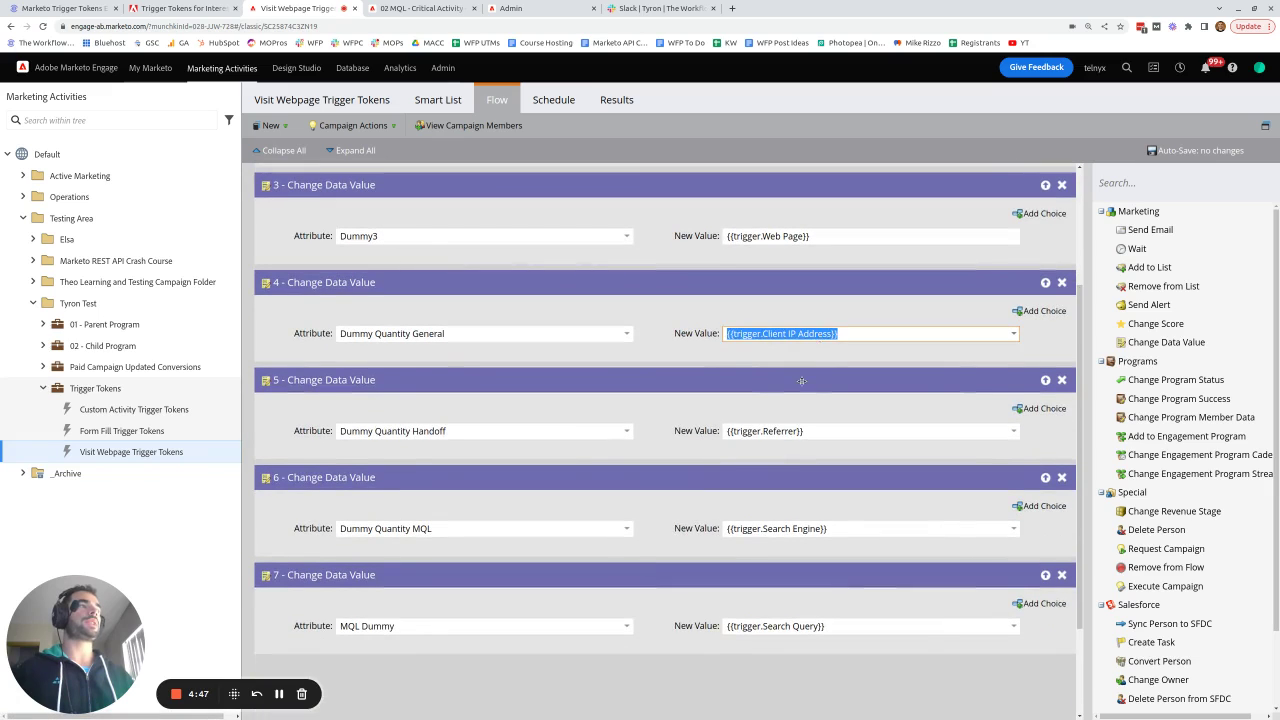
left_click(806, 432)
left_click(819, 526)
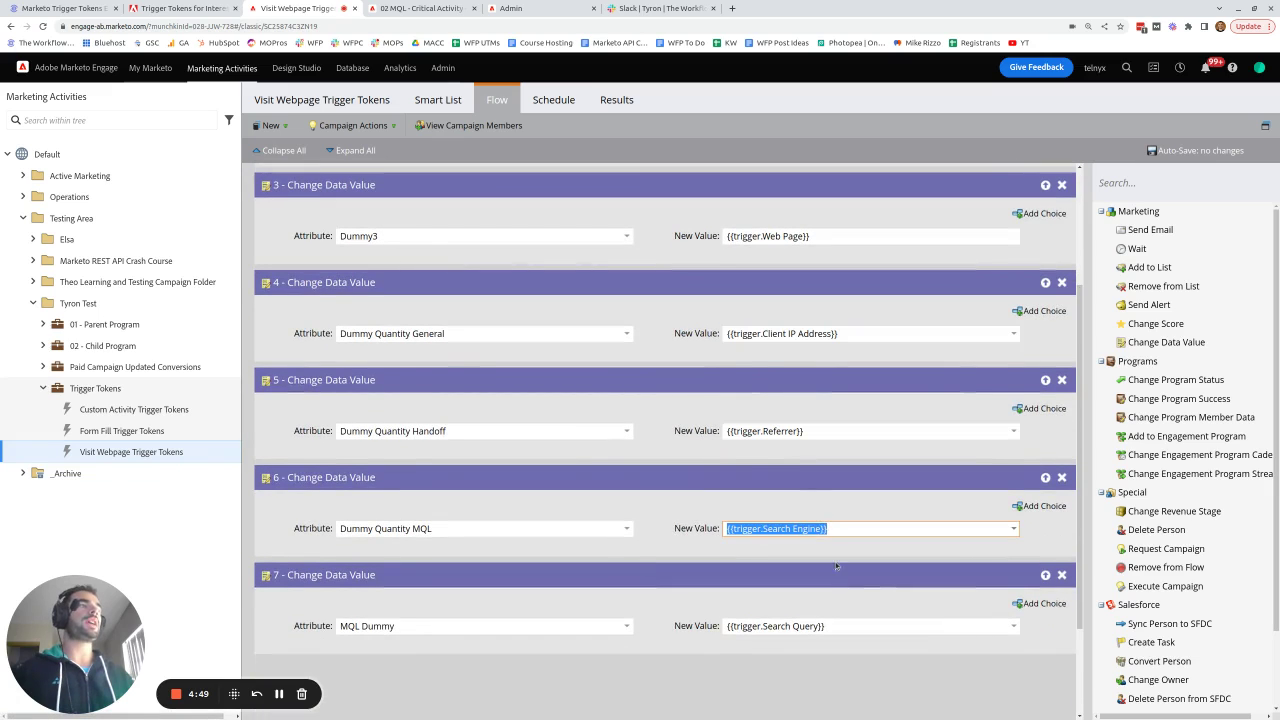
- Highlight the {{trigger.Search Query}} token in flow step 7 and look for its MQL Dummy entry in the campaign results
left_click(860, 624)
left_click(857, 624)
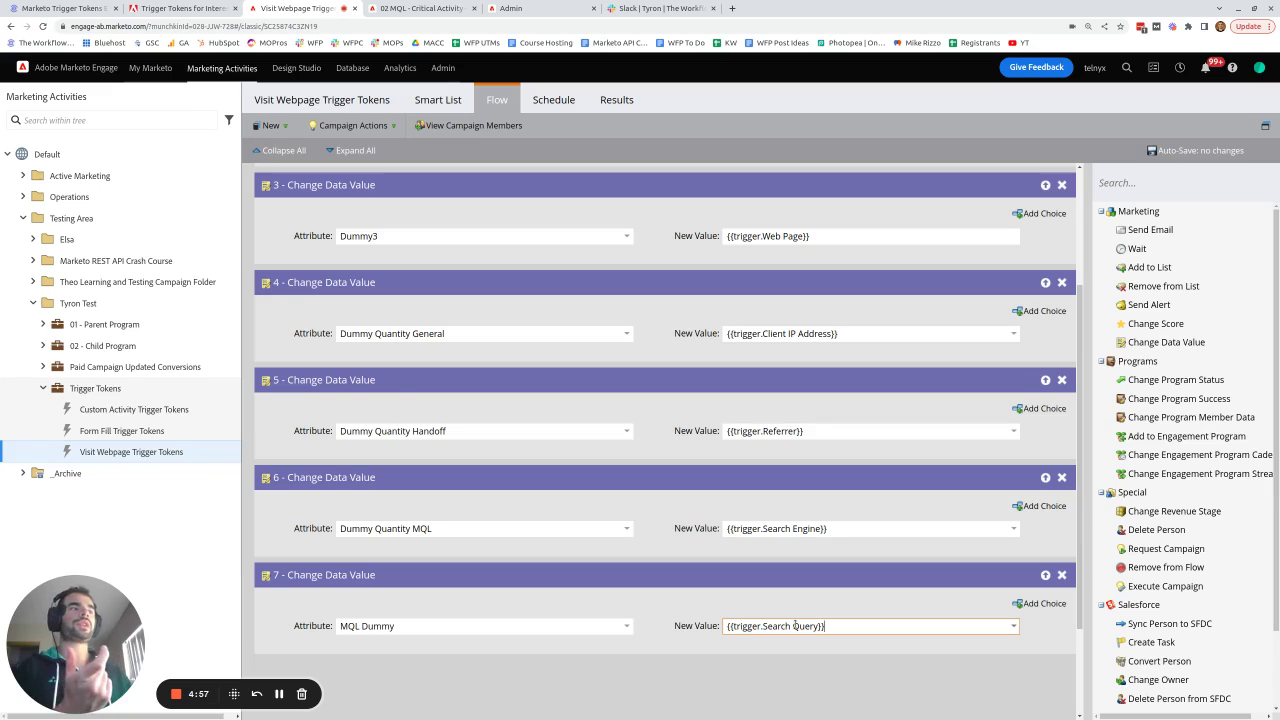
triple_click(795, 626)
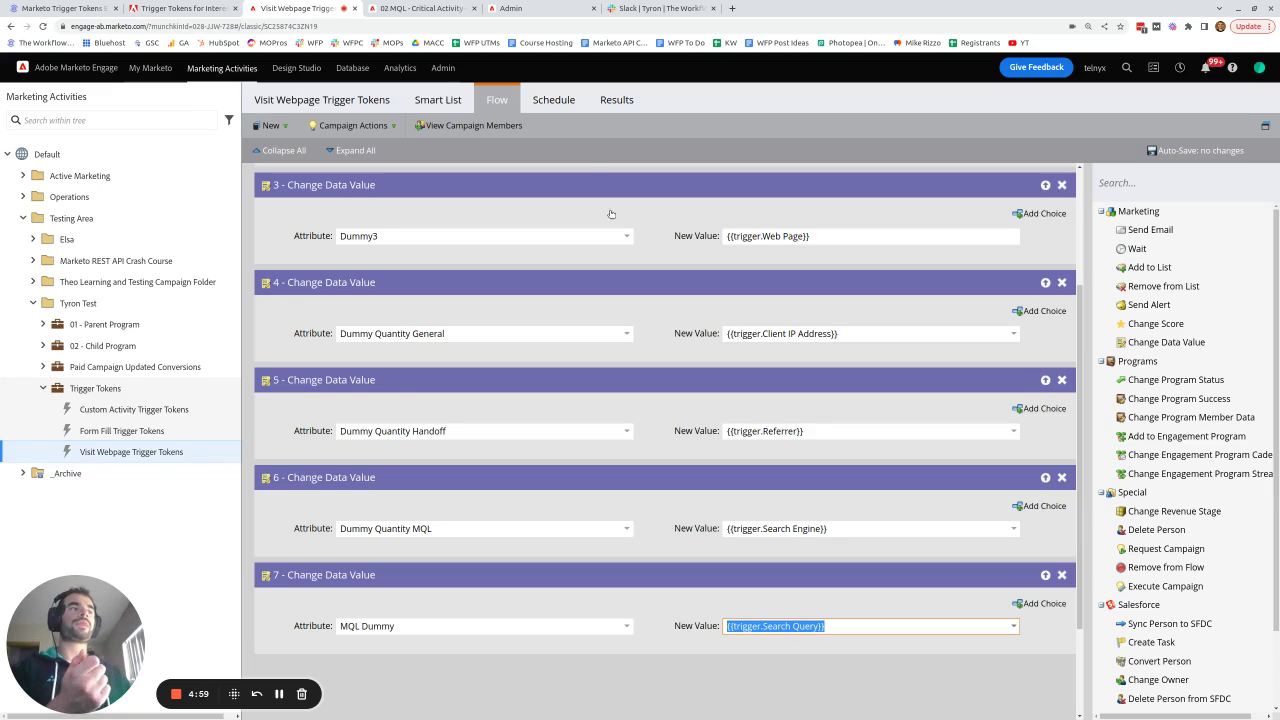
left_click(578, 103)
left_click(617, 100)
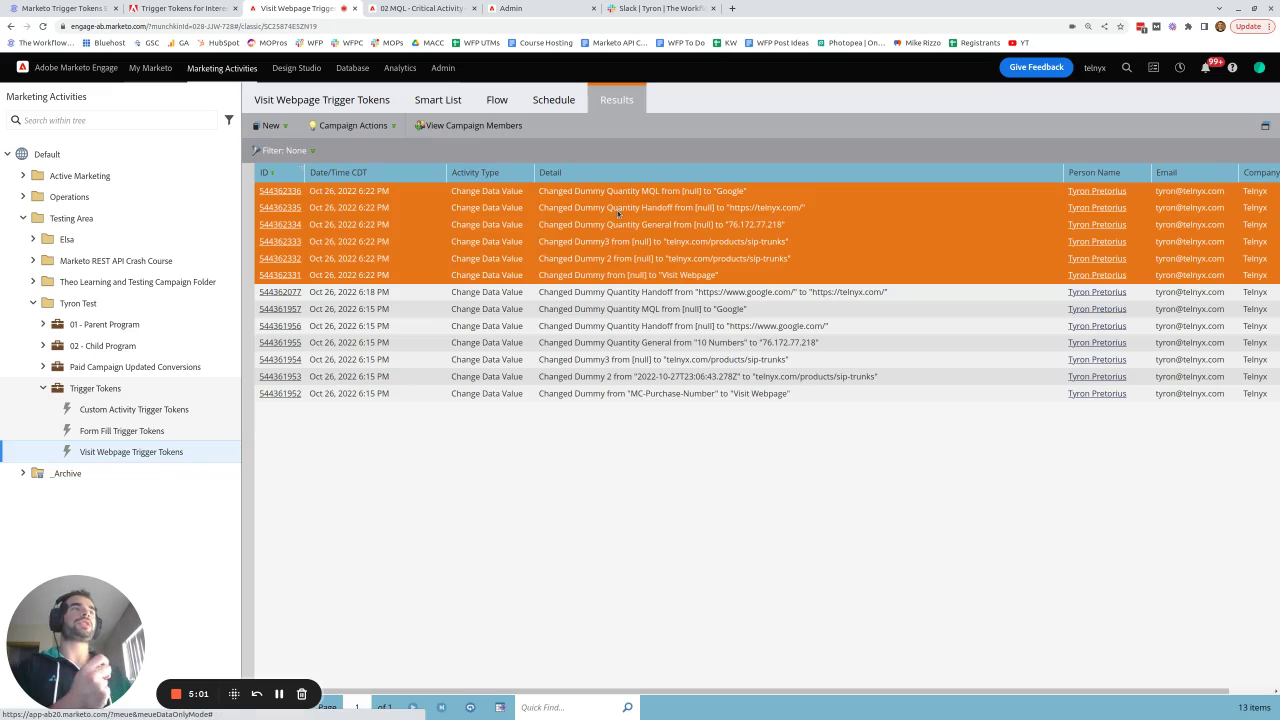
- Return to the visit web page campaign's flow and recheck the {{trigger.Search Query}} token in flow step 7
left_click(502, 100)
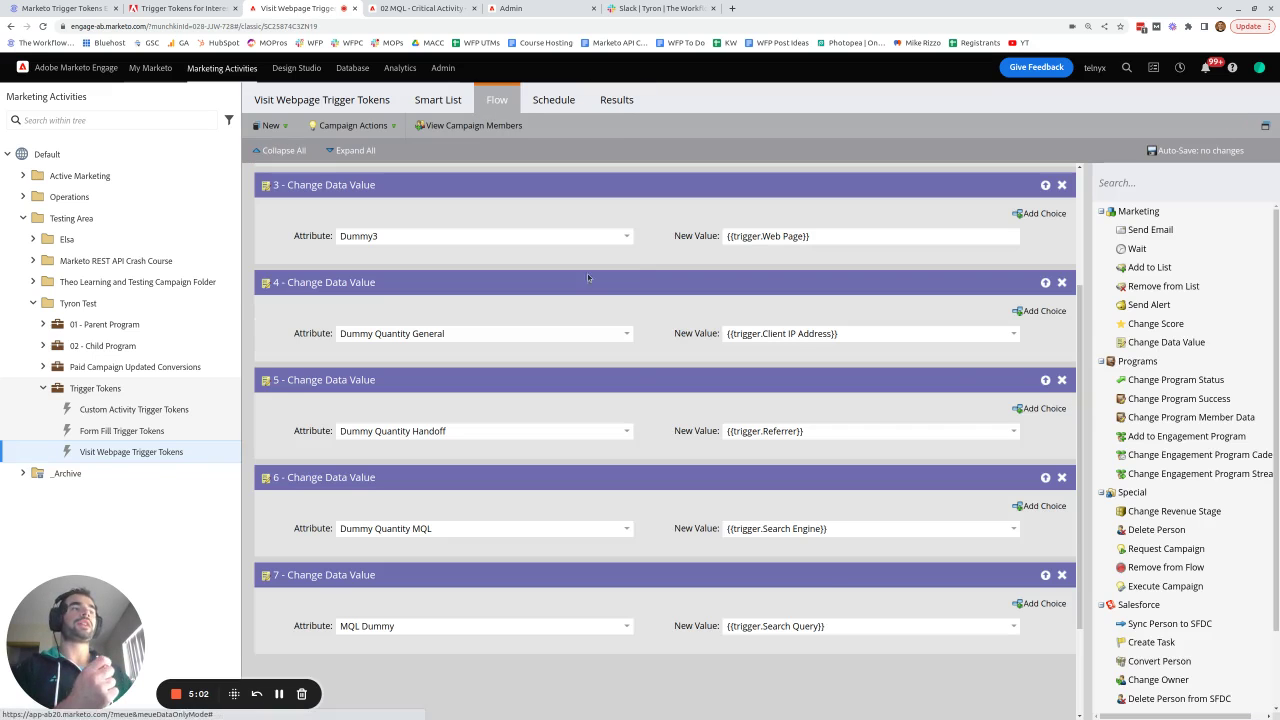
triple_click(793, 626)
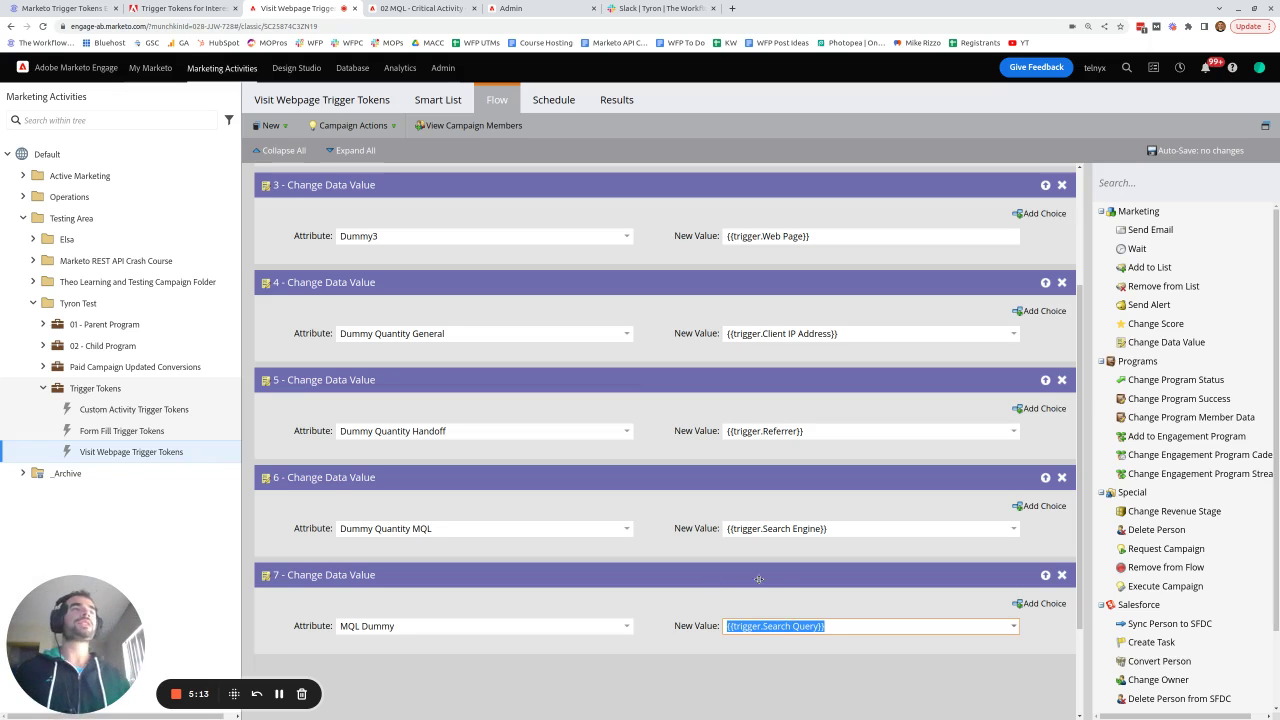
scroll(741, 497, "up", 2)
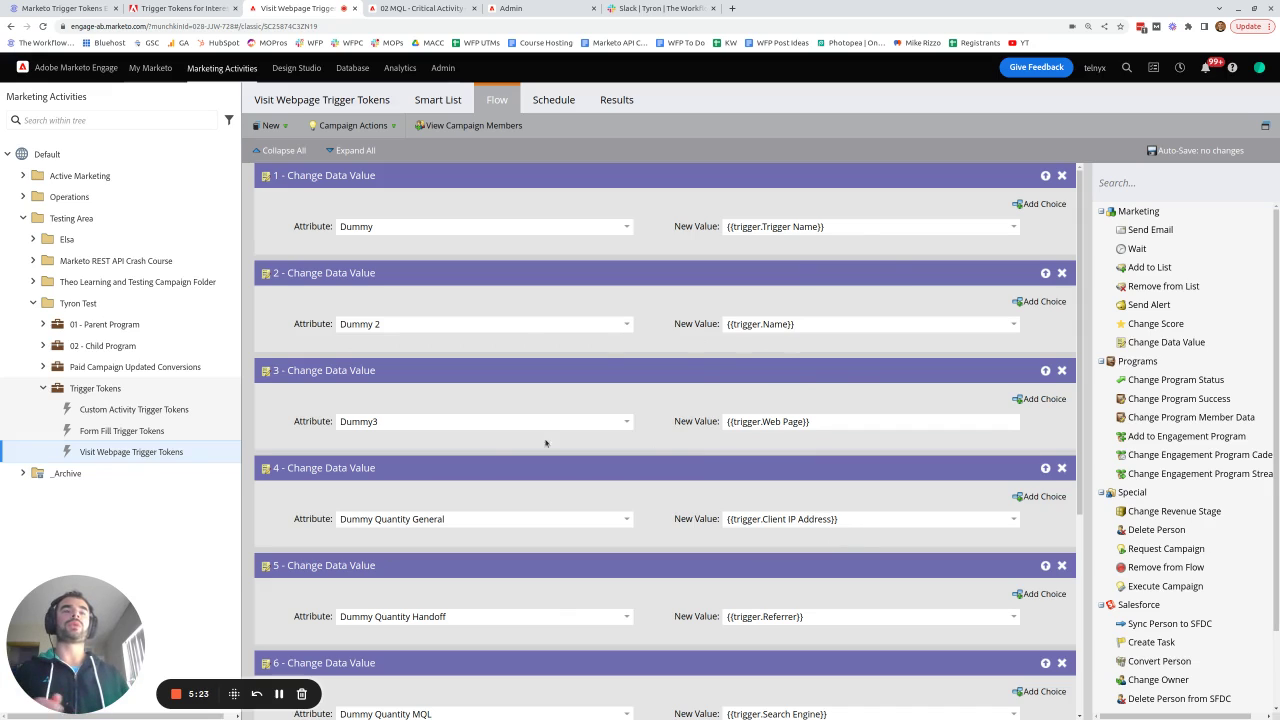
- Highlight the SUSPICIOUS CAPTCHA score constraint in the 02 MQL campaign's smart list and find the article's related CAPTCHA integration reference
left_click(415, 6)
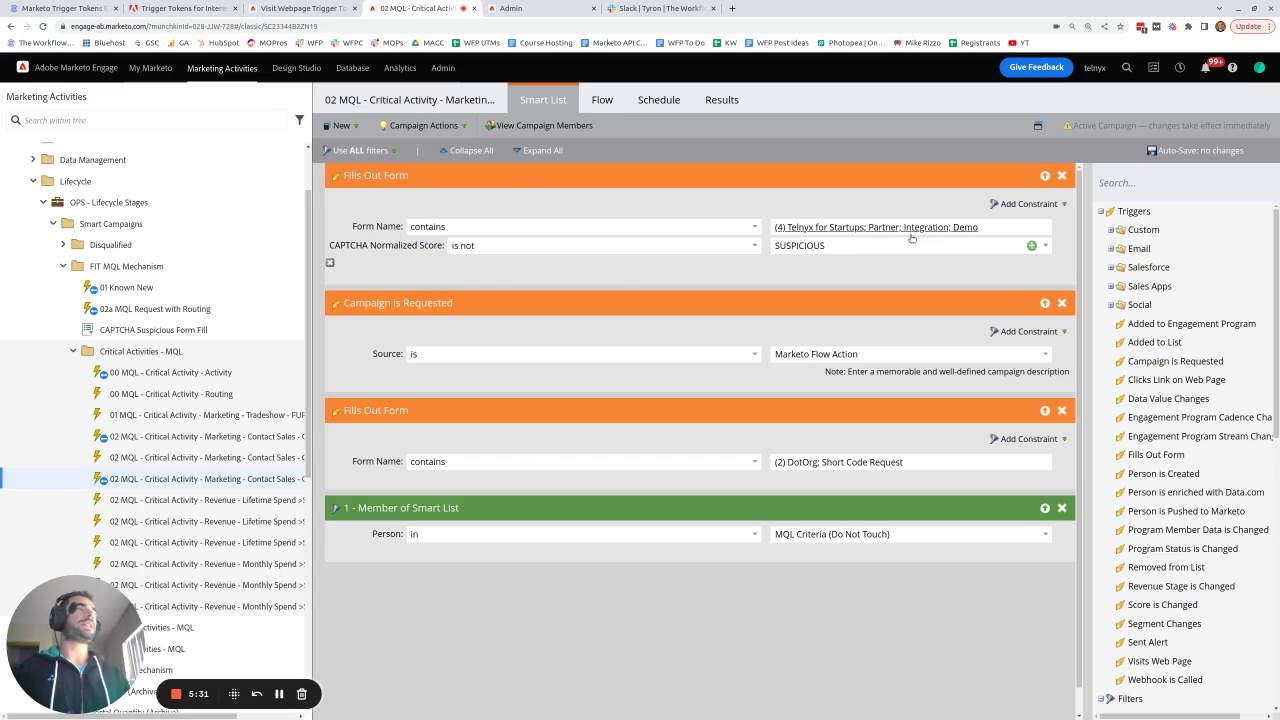
double_click(797, 248)
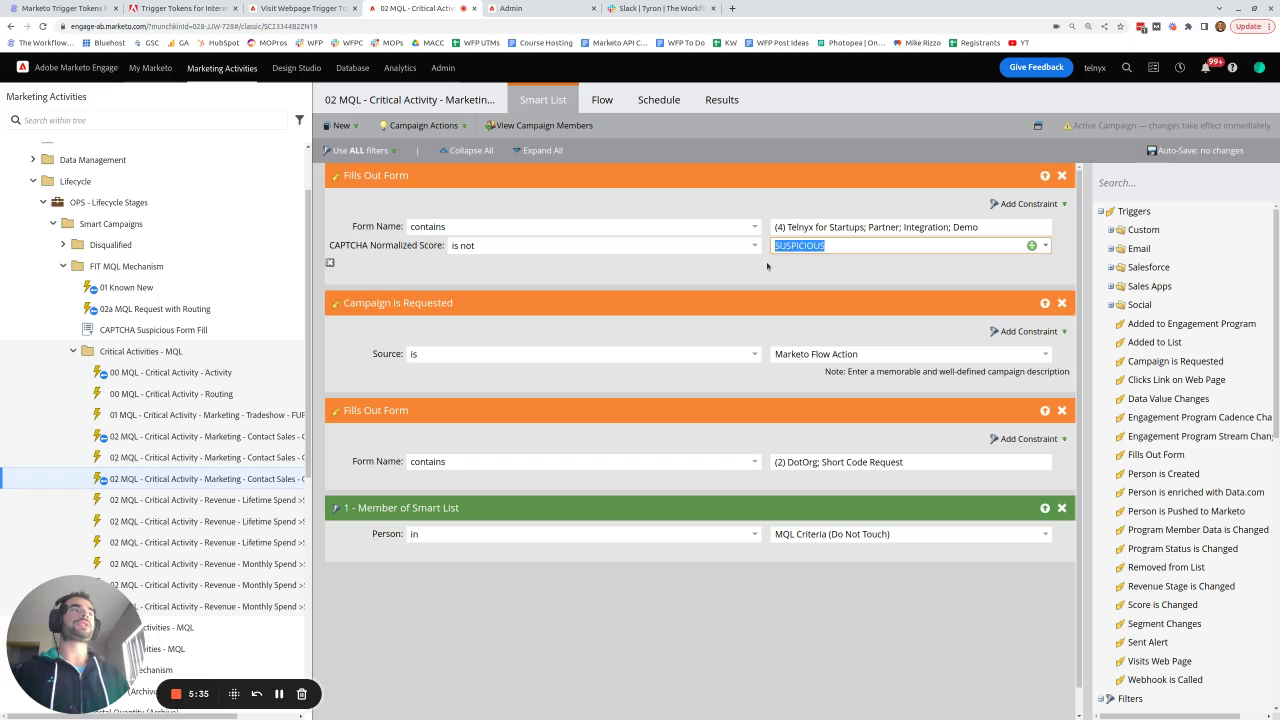
left_click(767, 265)
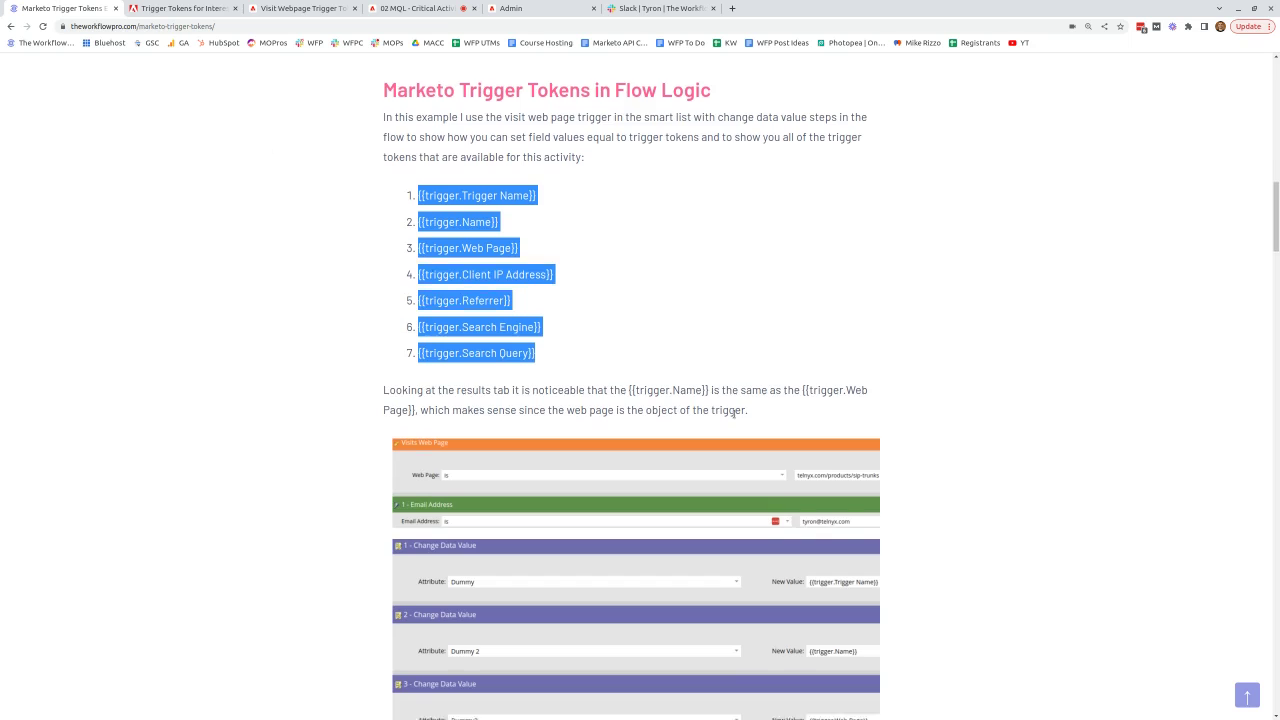
scroll(733, 412, "down", 15)
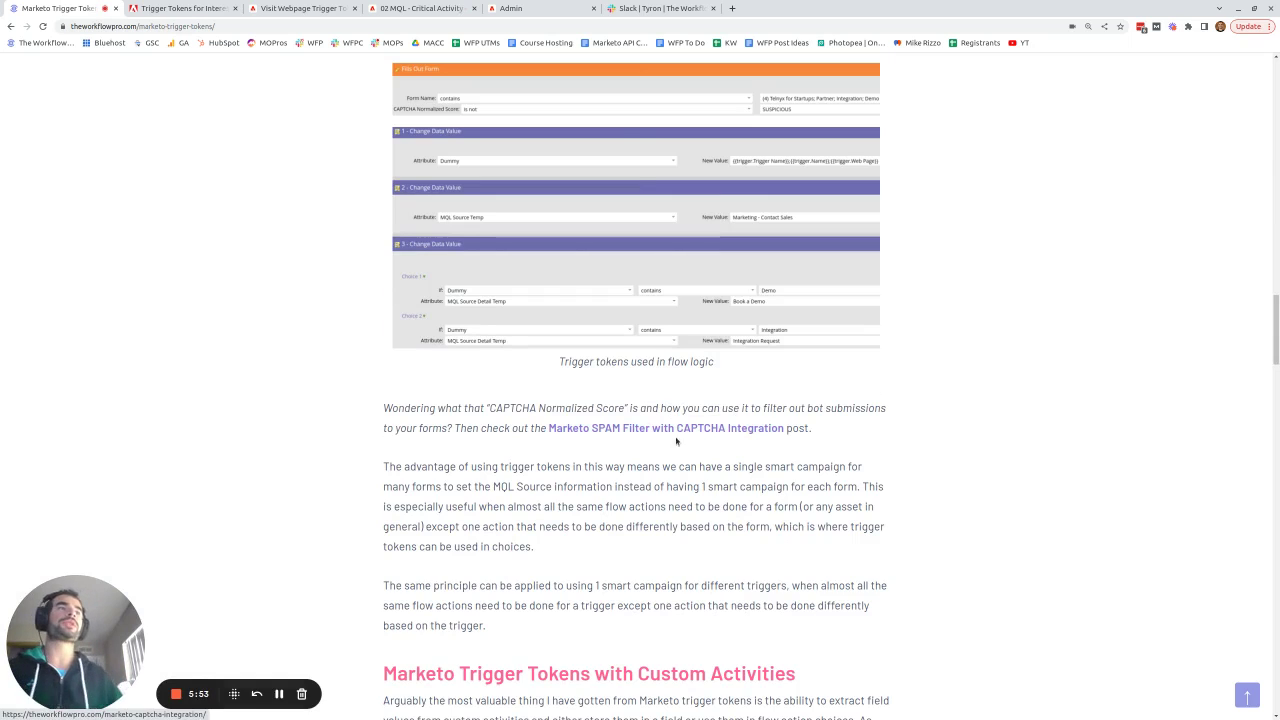
- Review the form names listed in the 02 MQL campaign's first Fills Out Form trigger without changing them, and open its flow
left_click(405, 8)
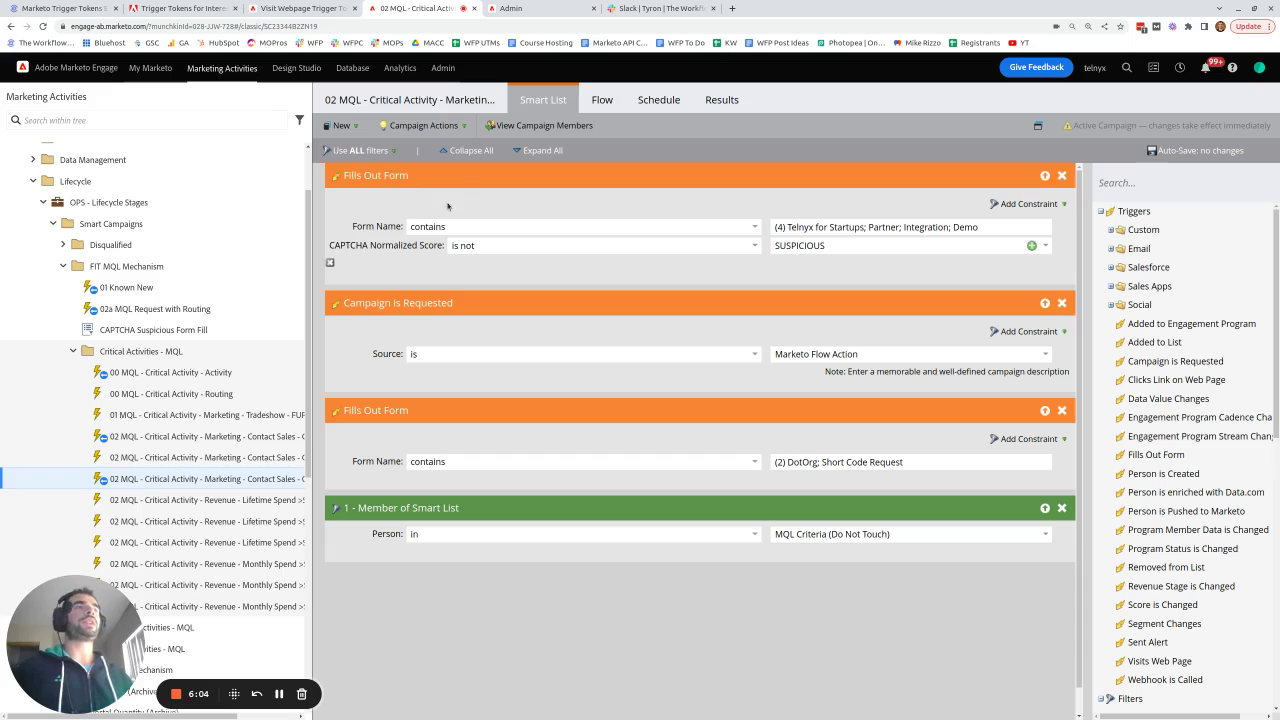
left_click(849, 229)
key("ctrl+a")
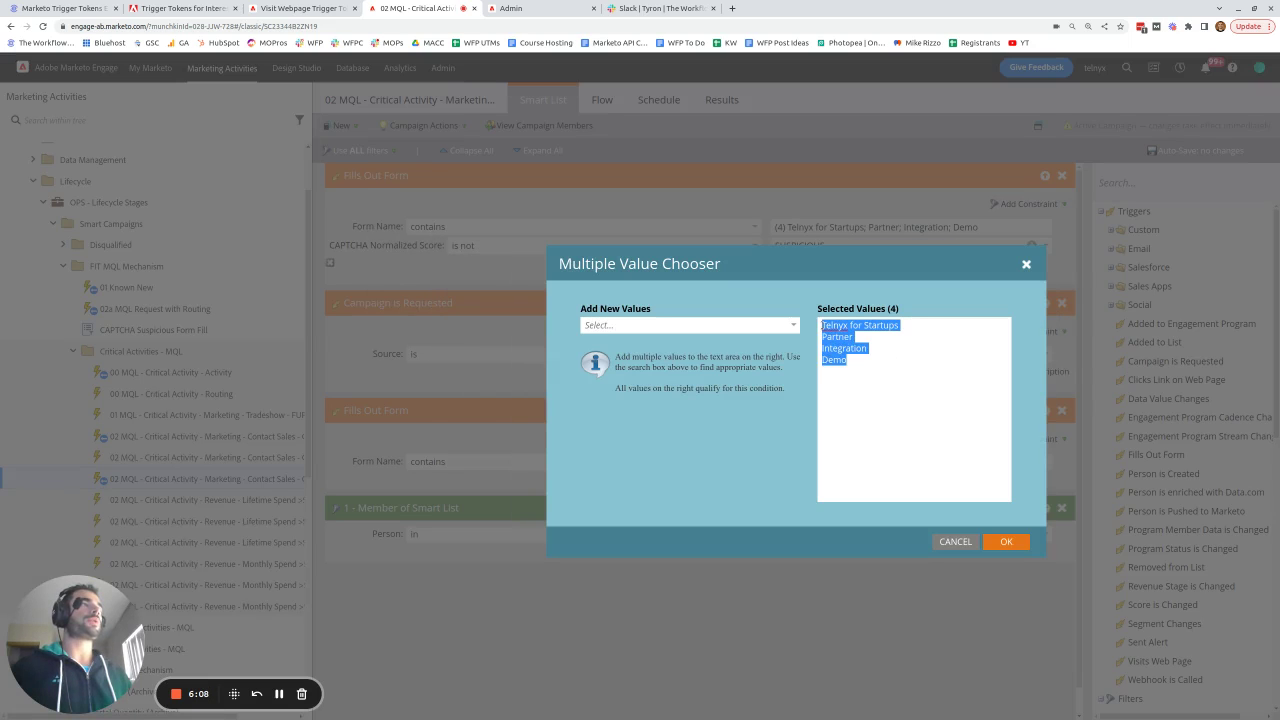
left_click(955, 541)
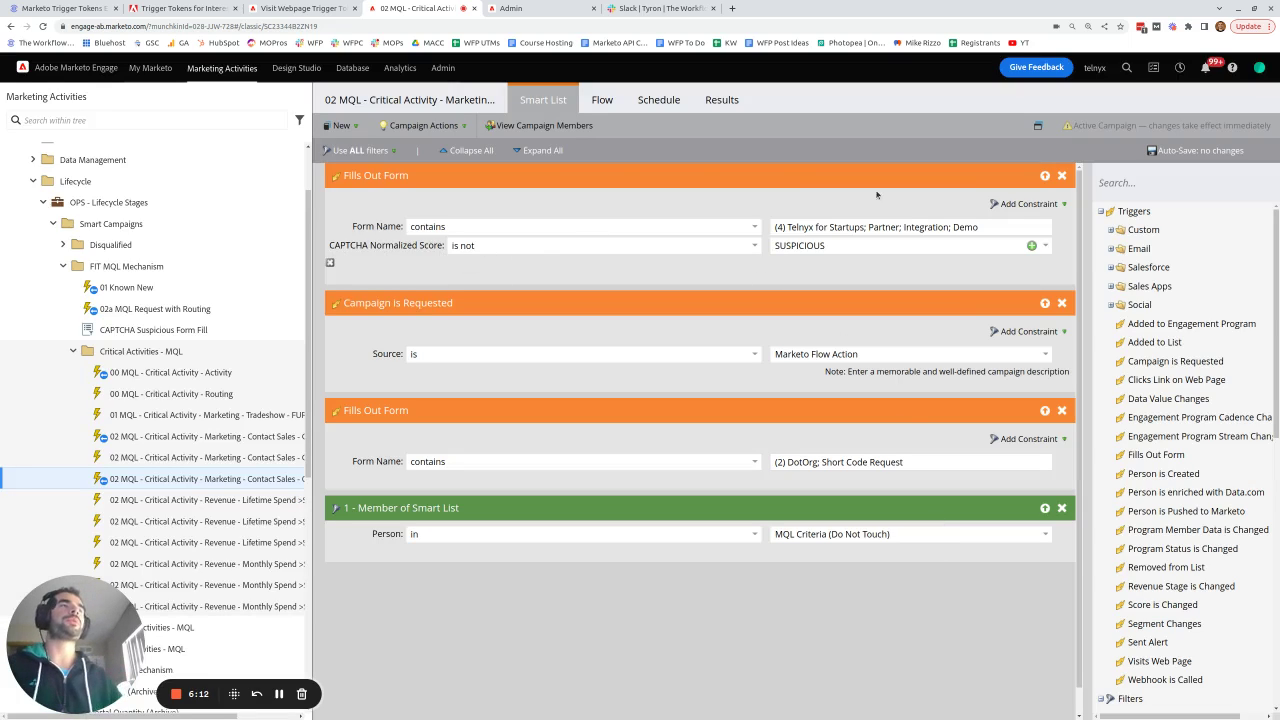
left_click(603, 104)
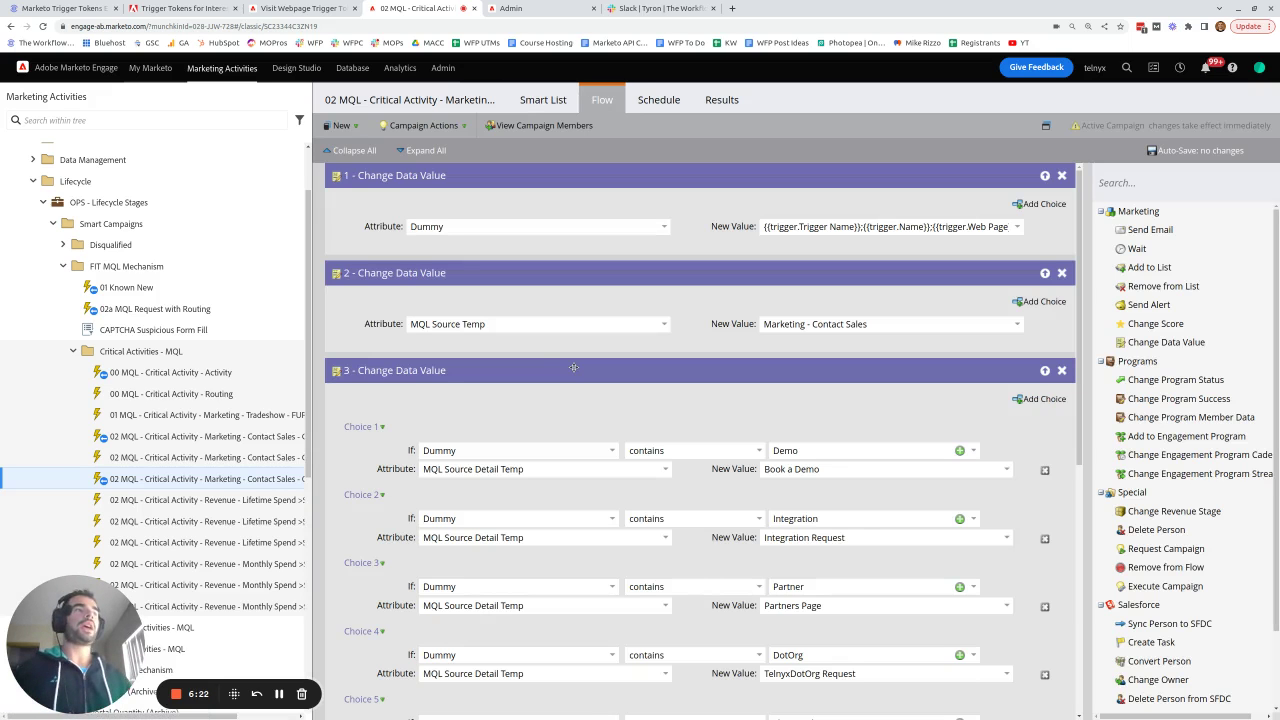
- Try to use {{trigger.name}} as the condition of a new choice in flow step 3, and remove that choice
left_click_drag(574, 368, 1013, 377)
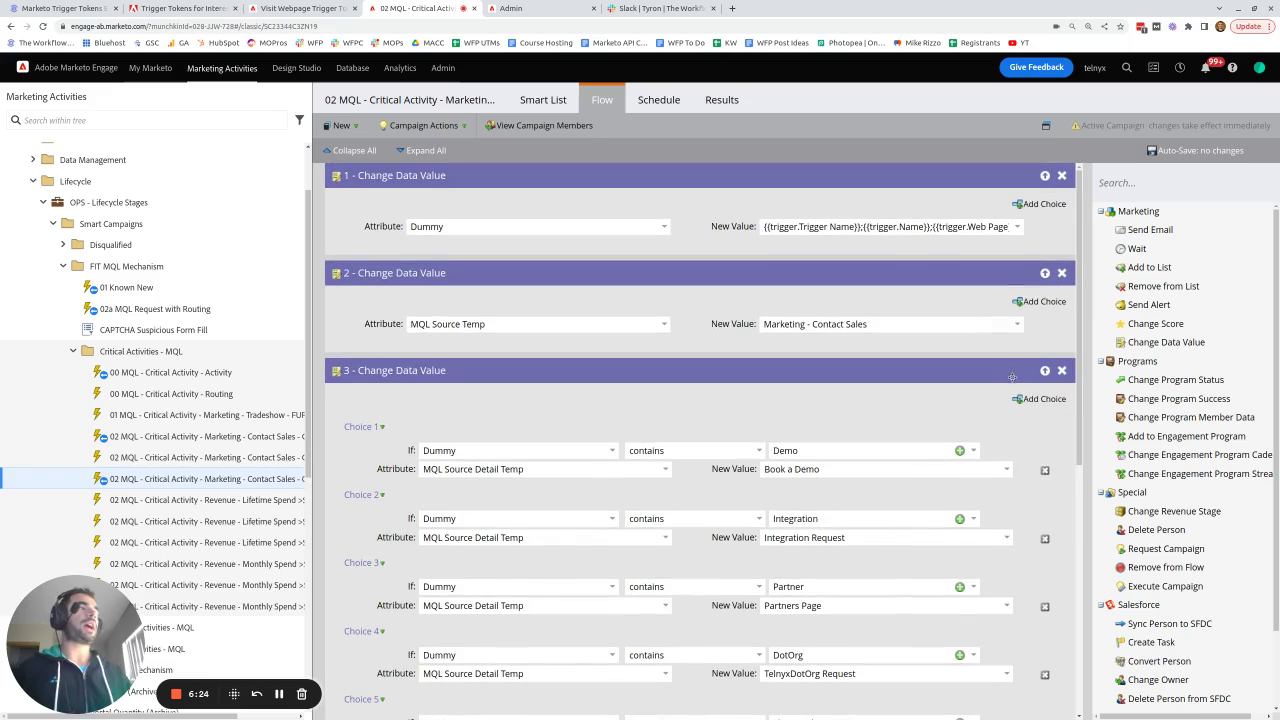
left_click(1048, 399)
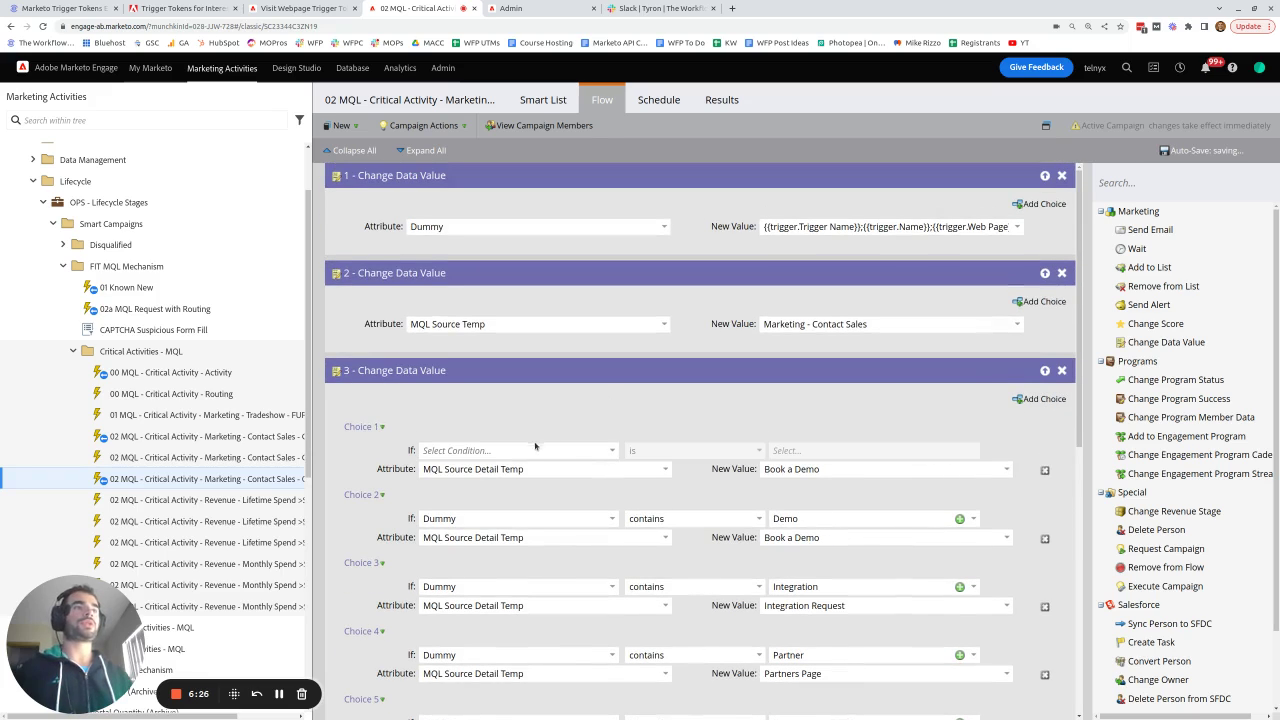
type("{{tr")
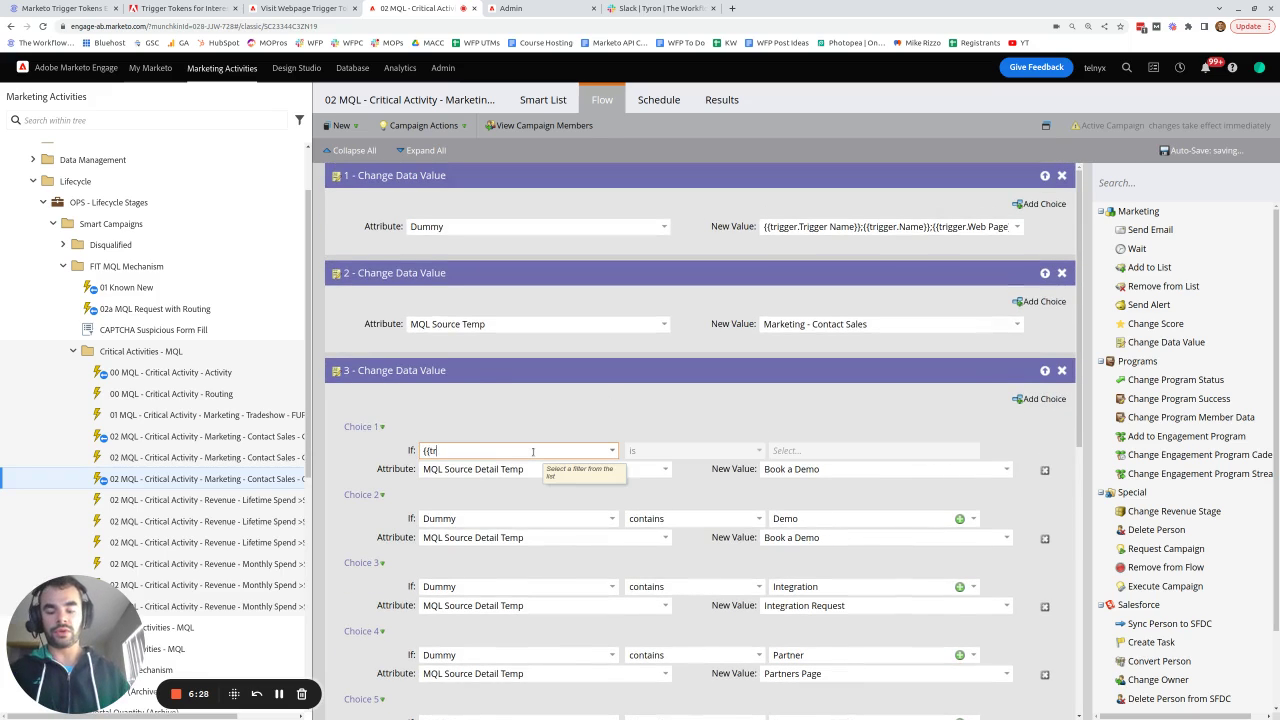
type("igger.")
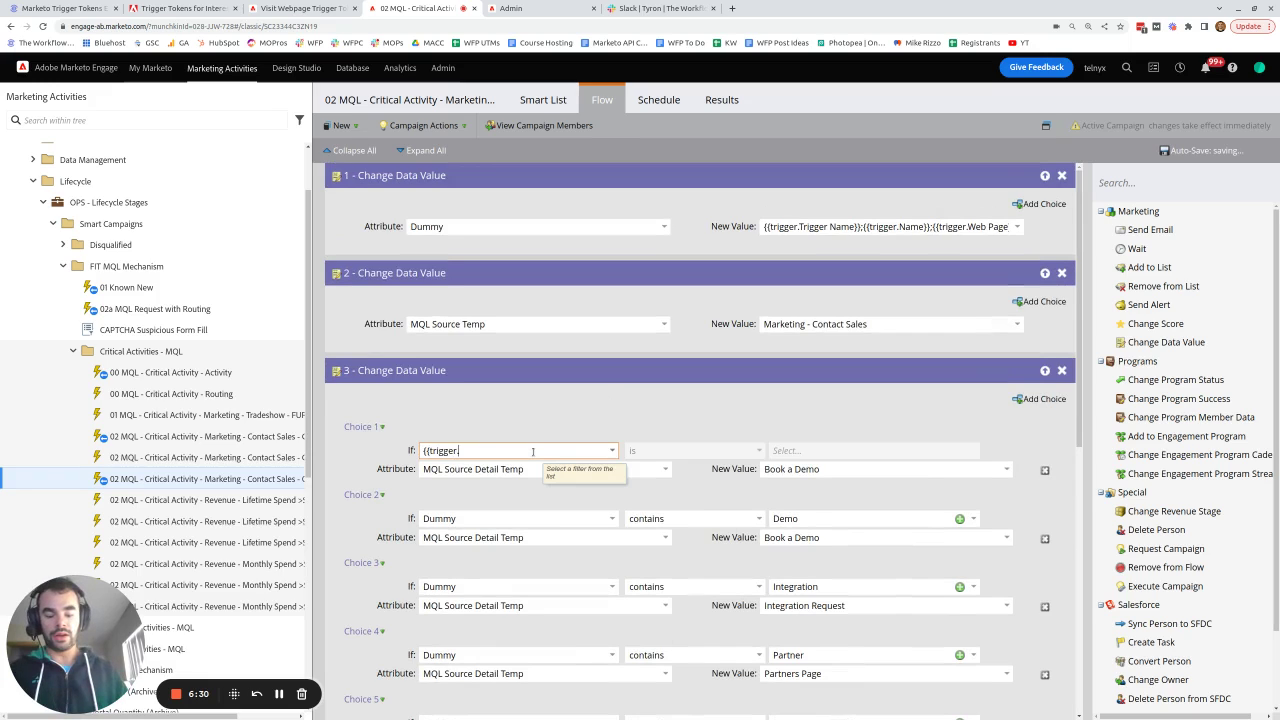
type("name}}")
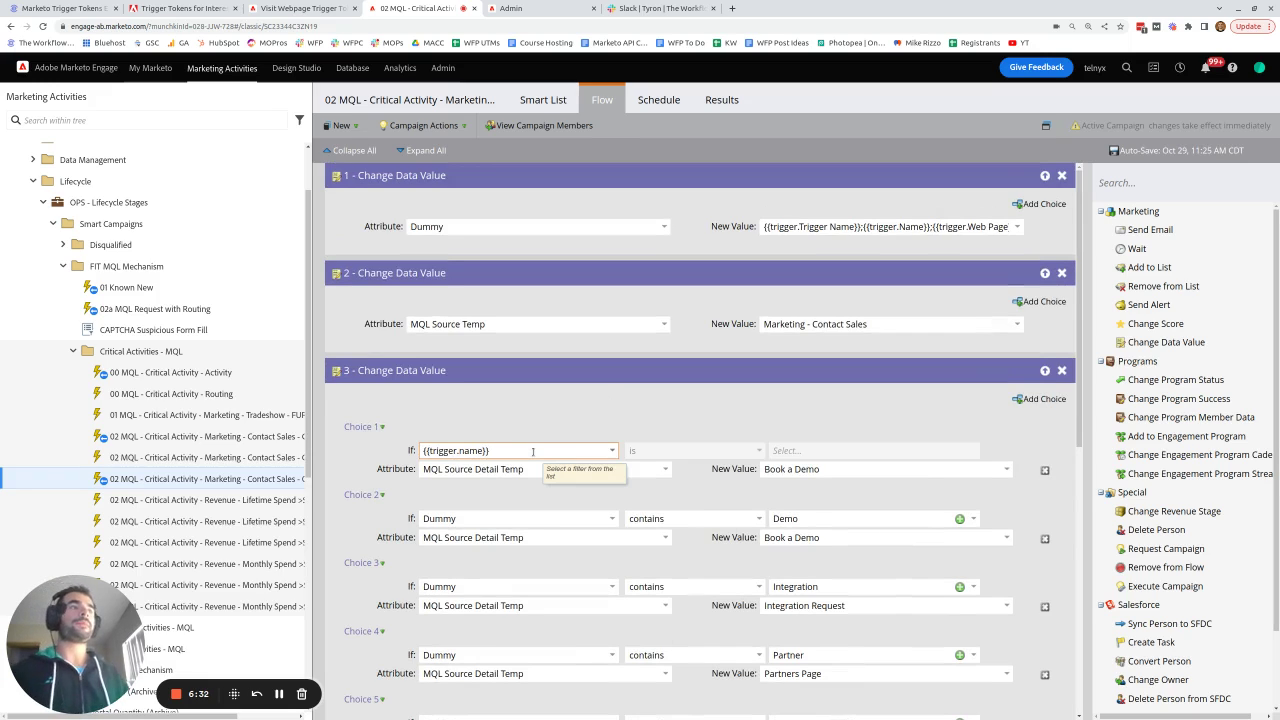
key("ctrl+a")
key("BackSpace")
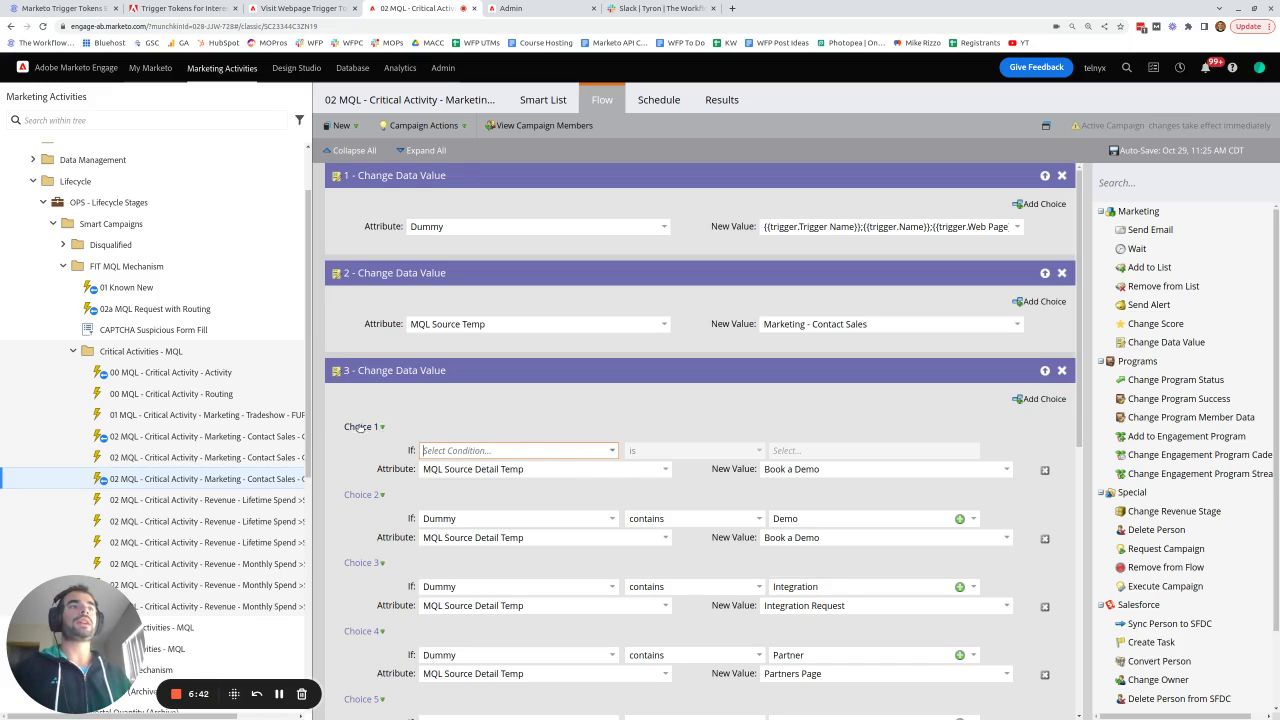
left_click(1044, 470)
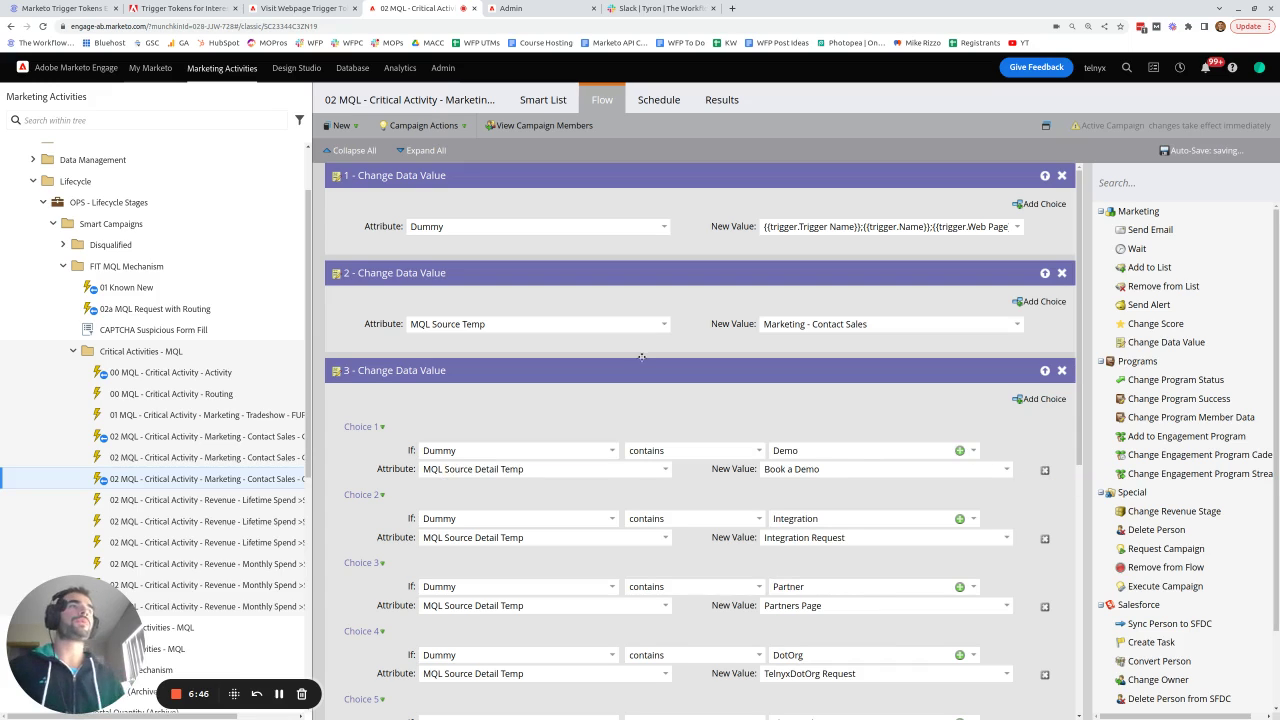
- Highlight the Dummy attribute in flow step 1 and the Trigger Name, Name and Web Page tokens in its new value
left_click(464, 228)
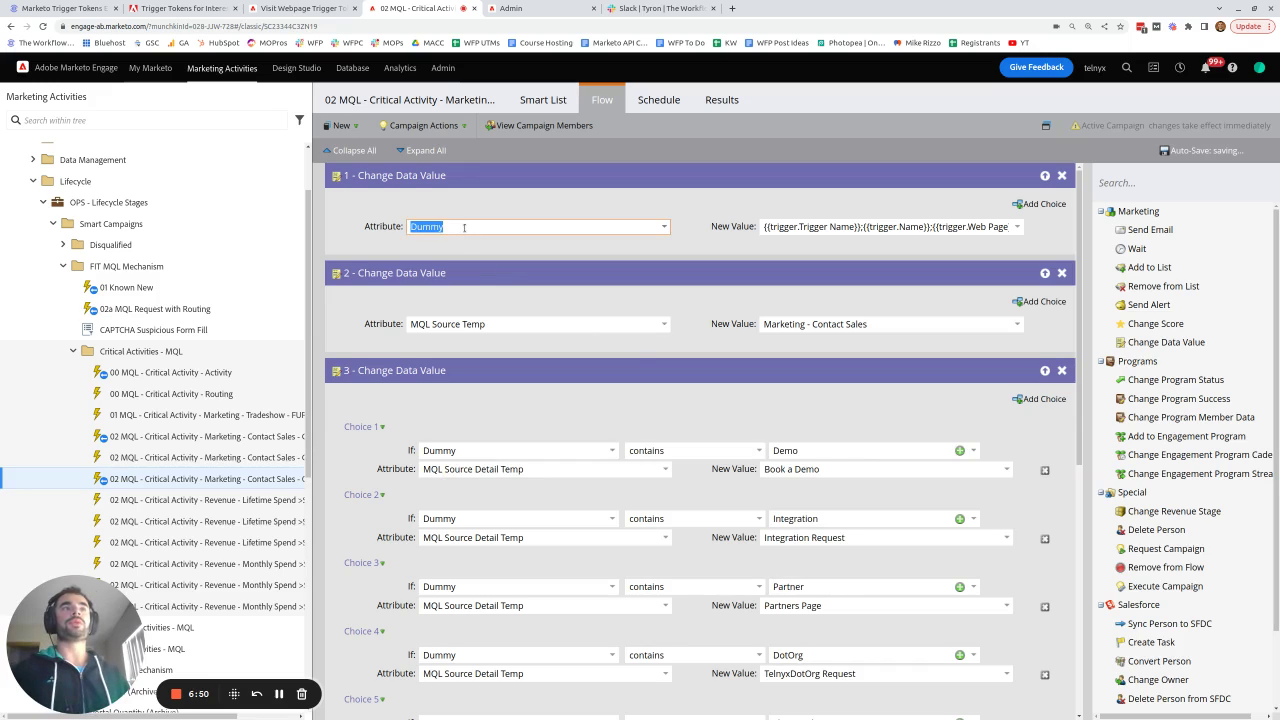
left_click(825, 227)
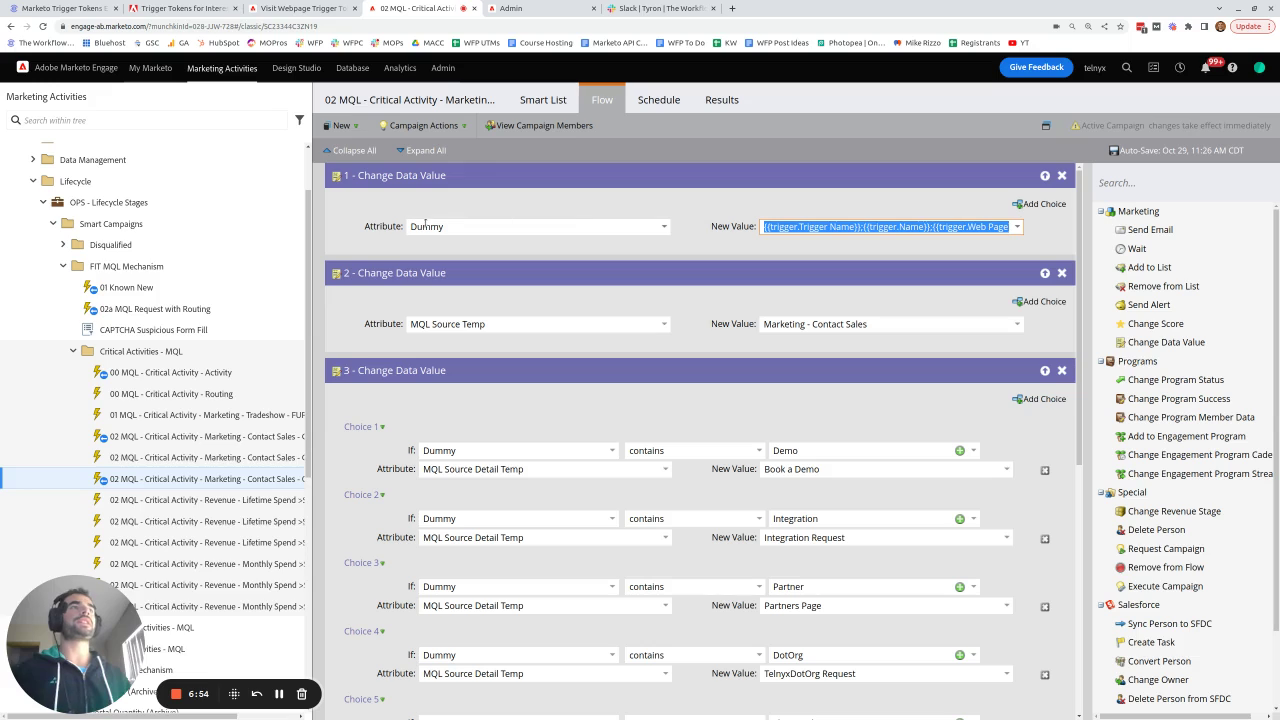
left_click(798, 253)
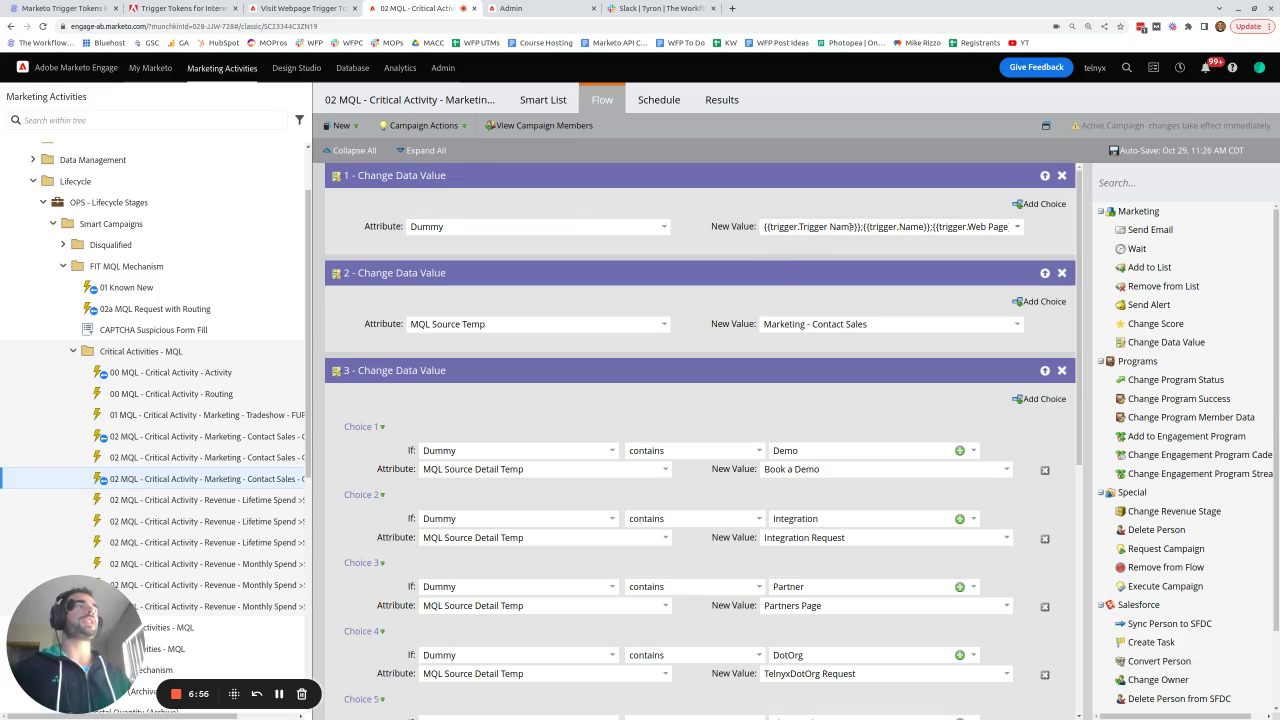
left_click_drag(858, 227, 799, 227)
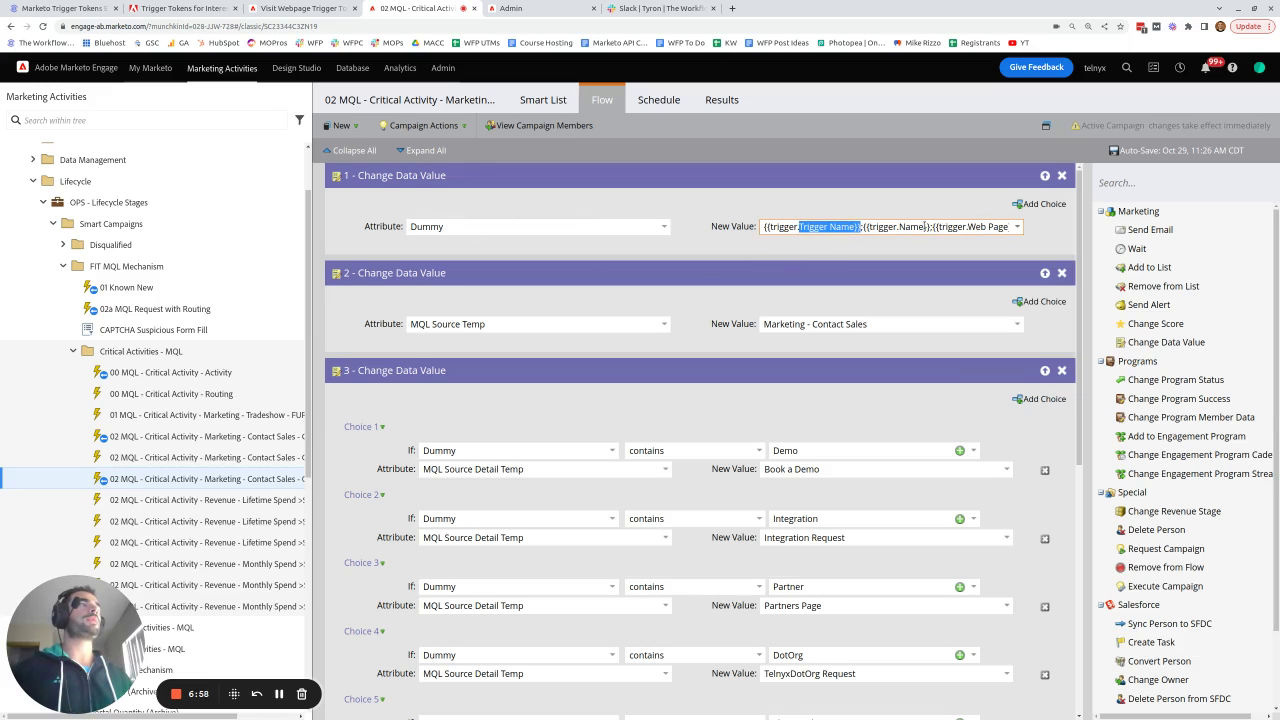
left_click_drag(930, 227, 913, 227)
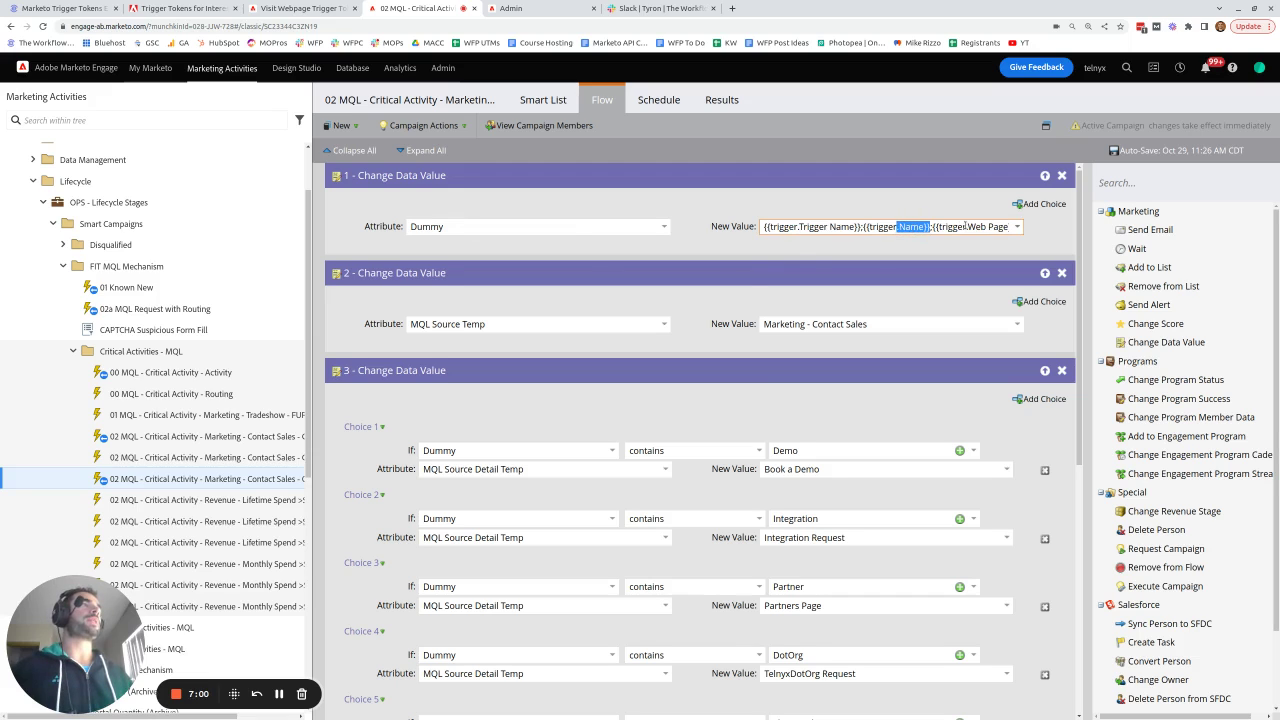
left_click_drag(965, 226, 1000, 243)
left_click(787, 264)
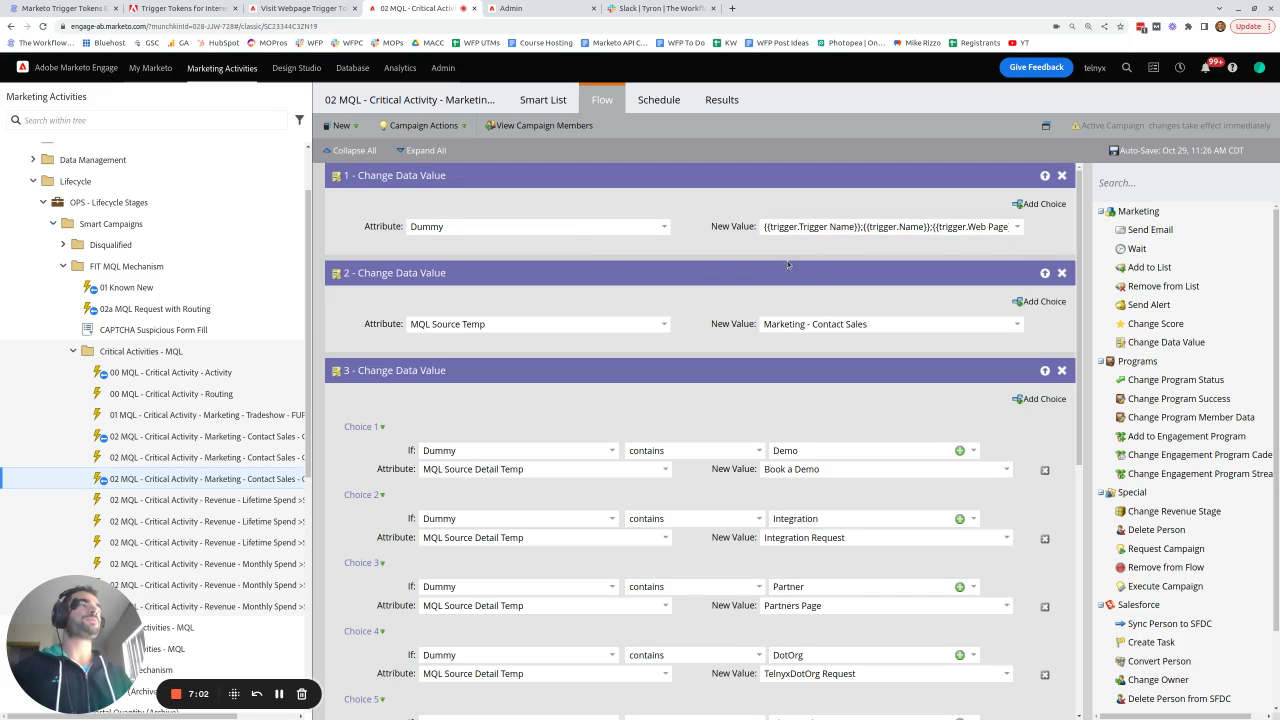
- Compare the Dummy attribute in flow step 1 with the "Dummy contains Demo" condition of Choice 1 in flow step 3
scroll(787, 264, "down", 2)
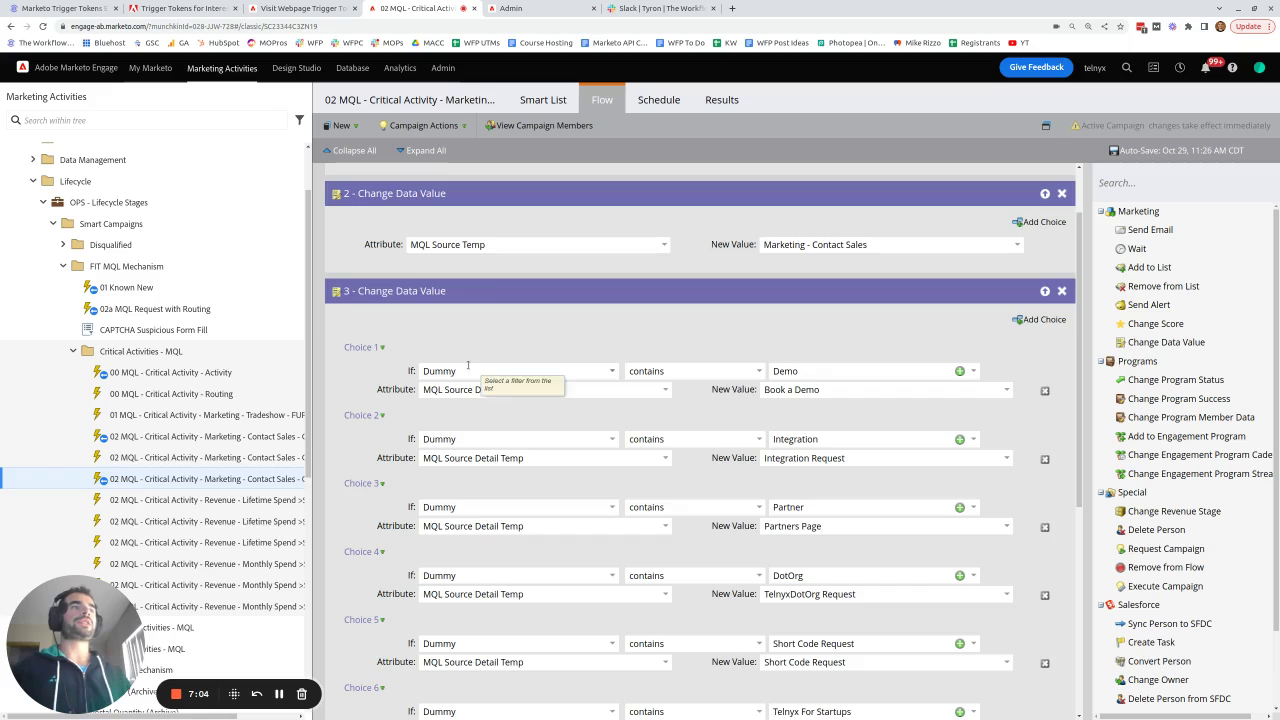
scroll(467, 365, "up", 2)
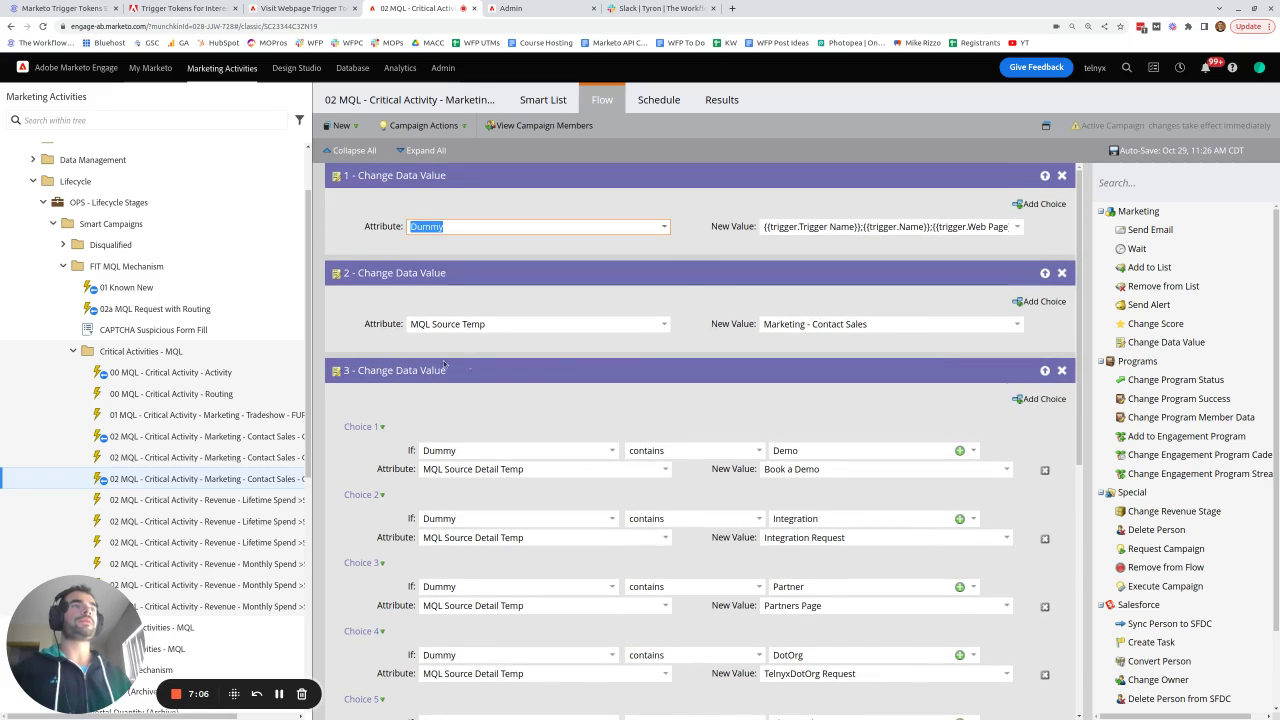
left_click(457, 452)
left_click(814, 452)
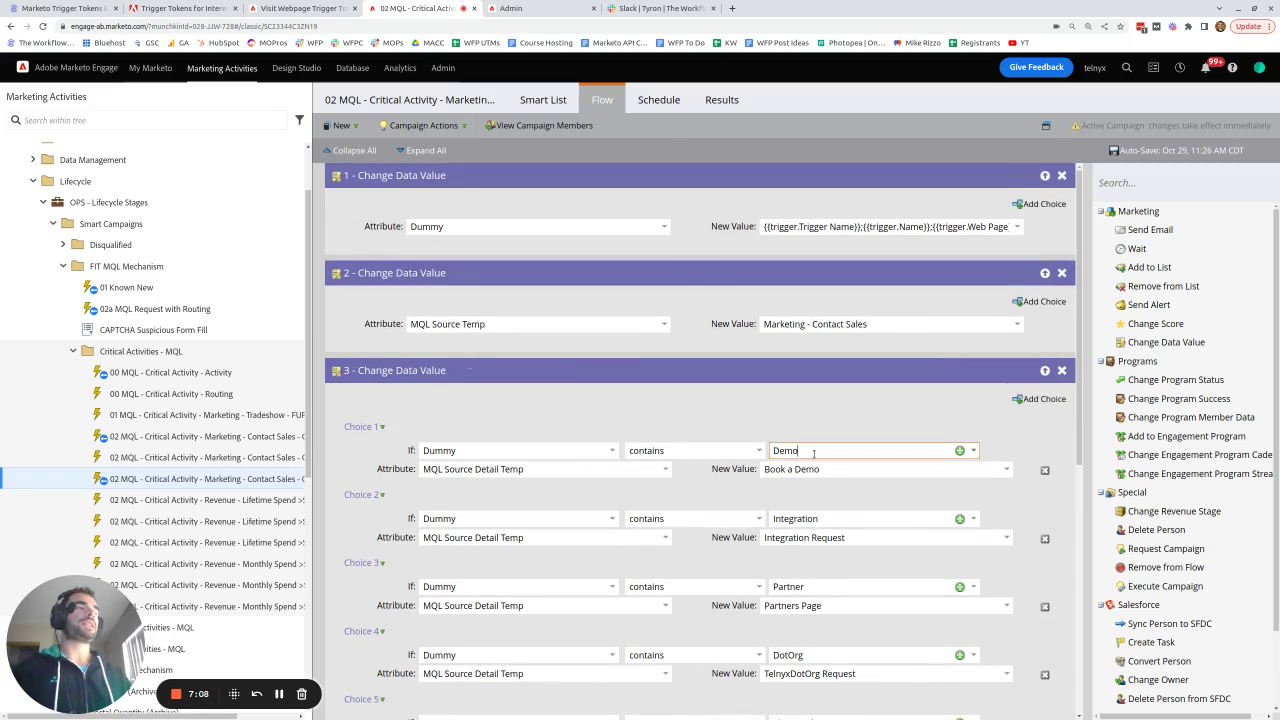
left_click(822, 432)
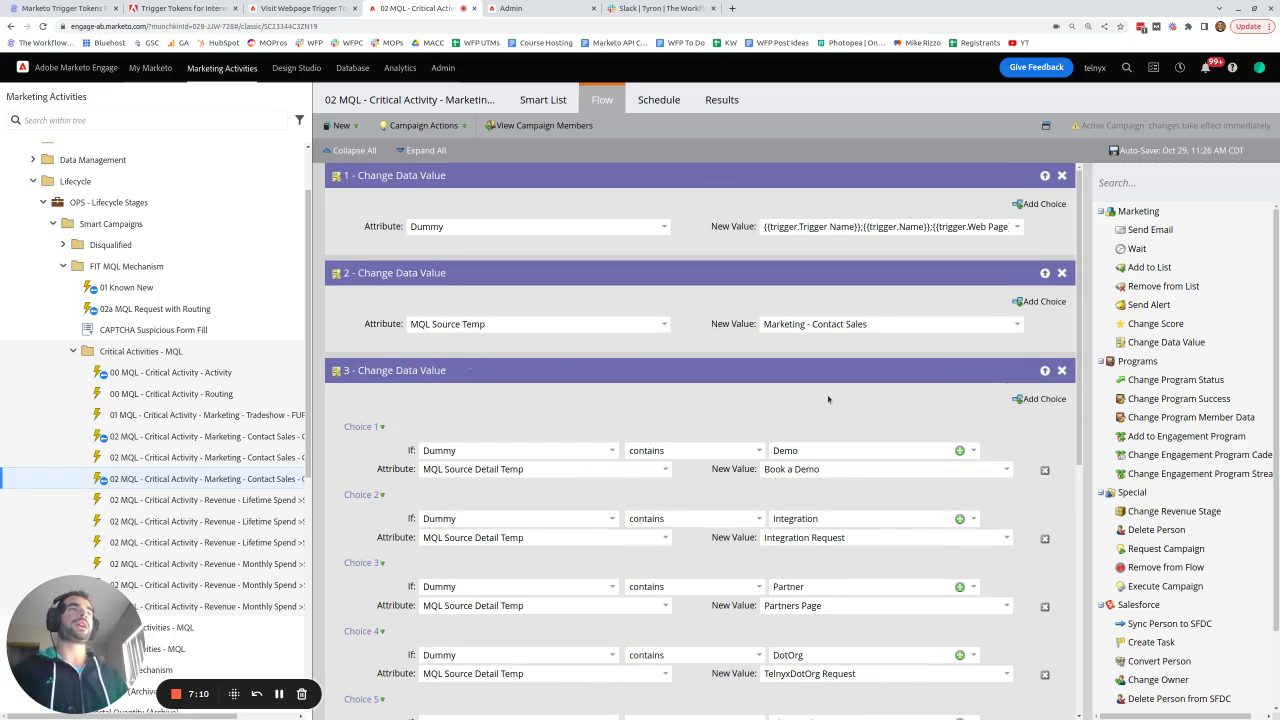
- Compare the form names in the smart list's first Fills Out Form trigger with the choice conditions in flow step 3
left_click(551, 103)
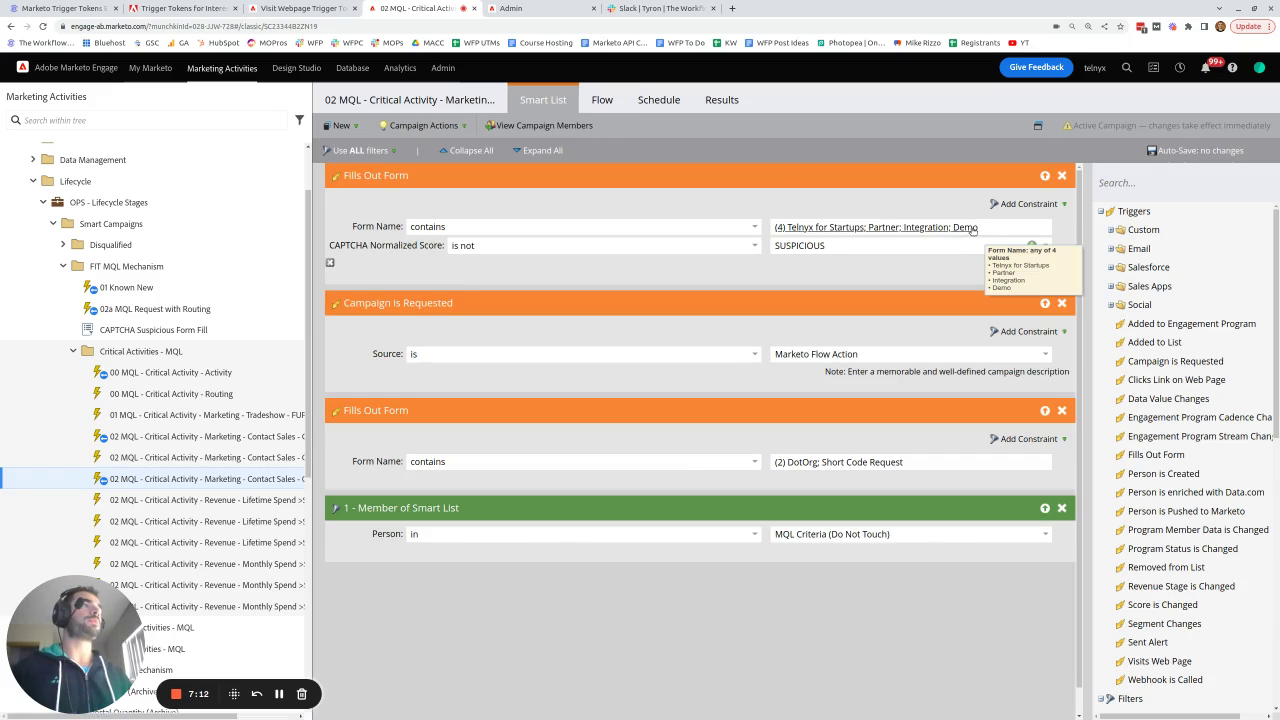
left_click(604, 100)
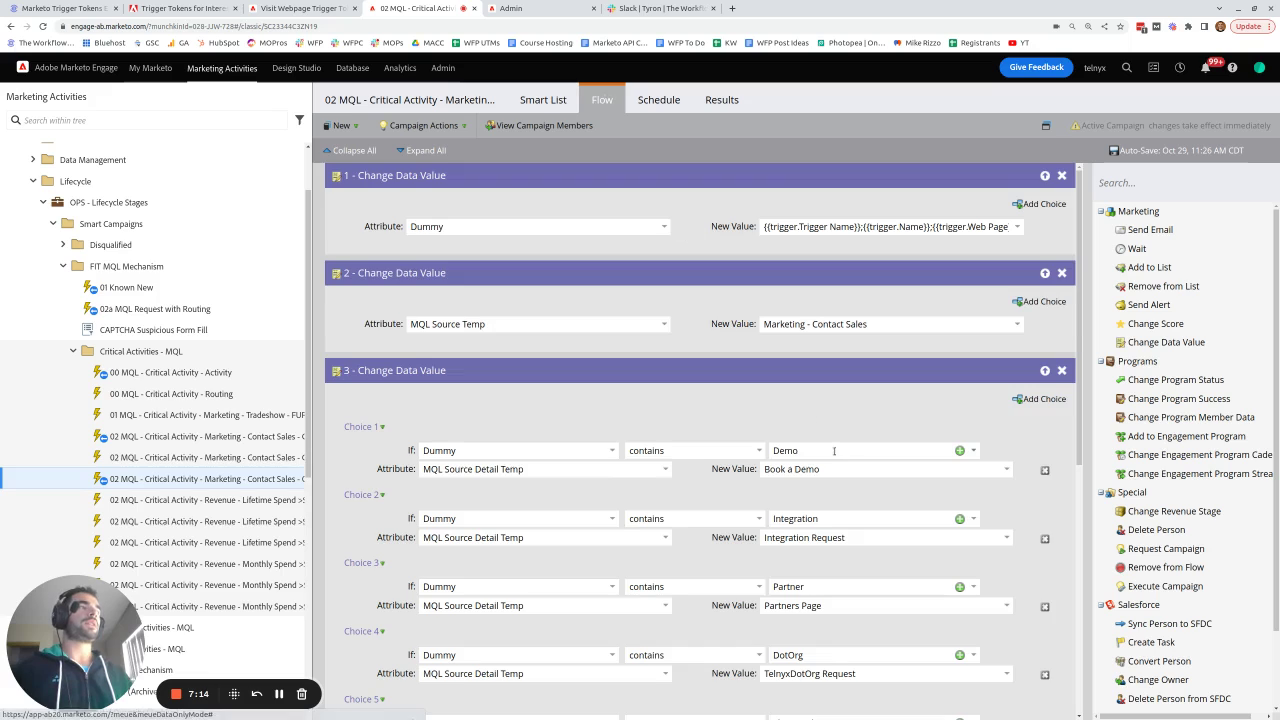
scroll(806, 440, "down", 2)
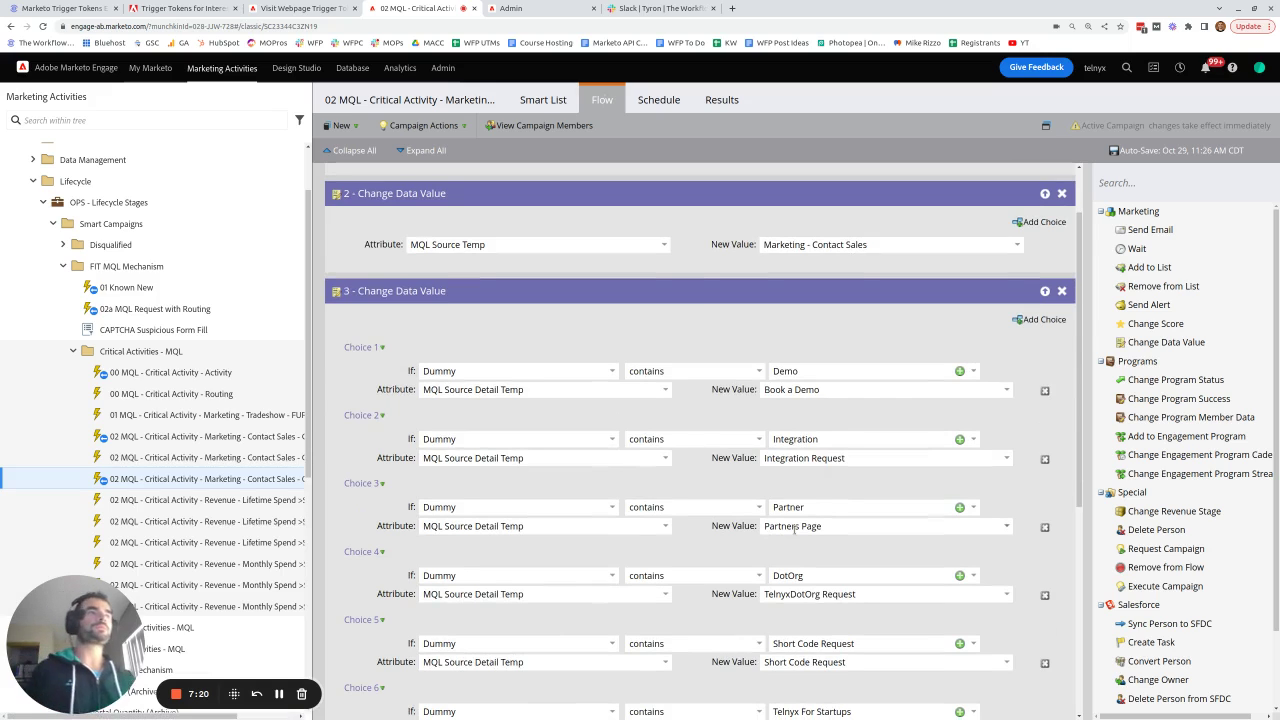
- Highlight the MQL Source Detail Temp attribute and its Book a Demo value in Choice 1 of flow step 3
scroll(793, 530, "up", 1)
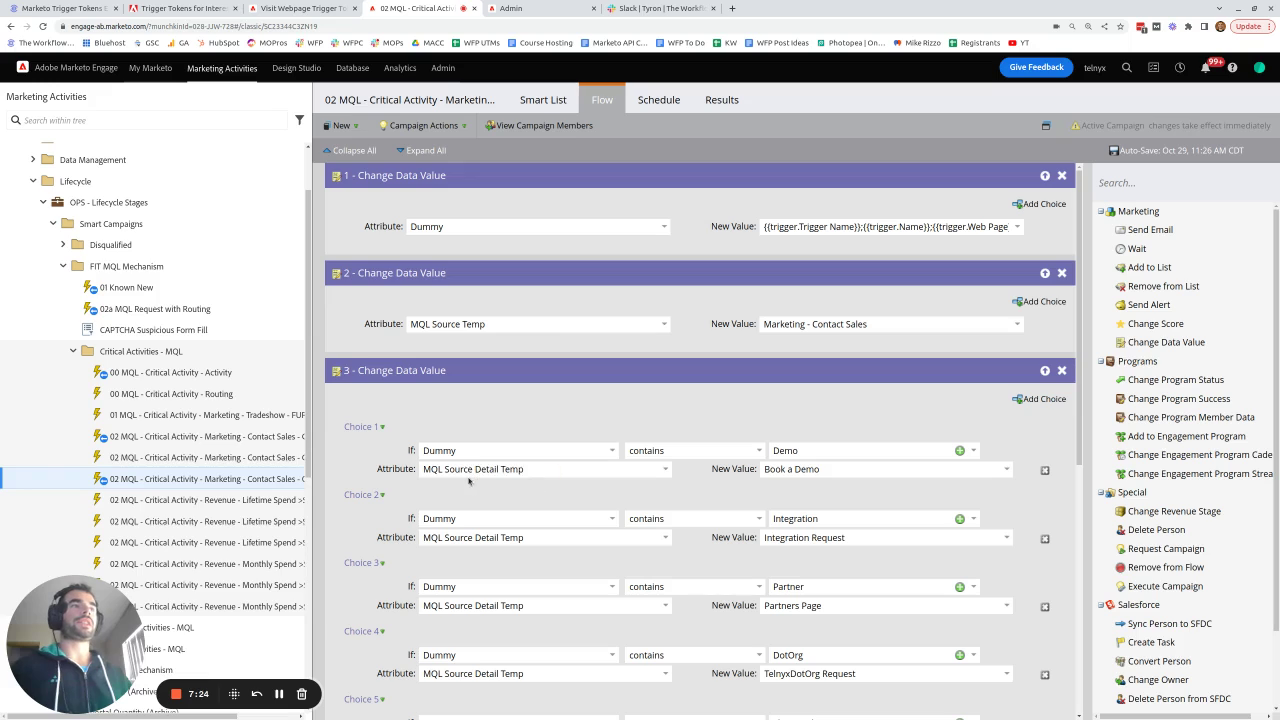
double_click(458, 469)
triple_click(458, 469)
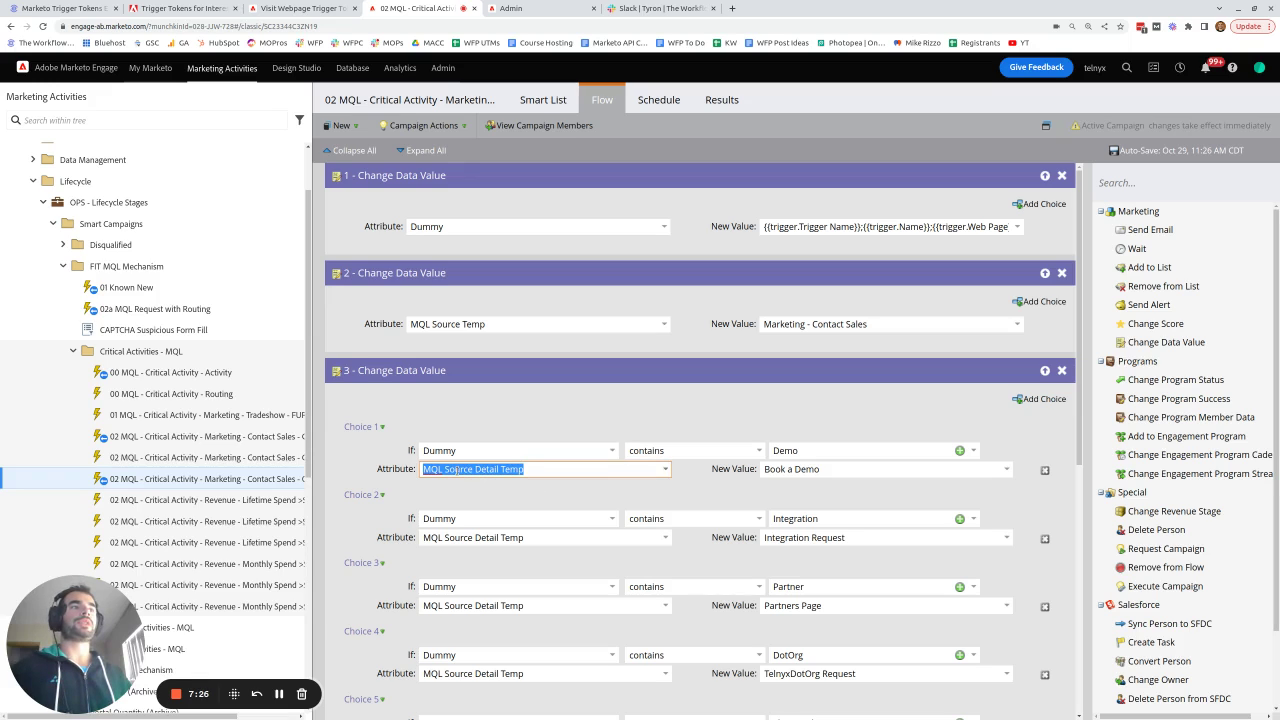
double_click(817, 470)
triple_click(817, 470)
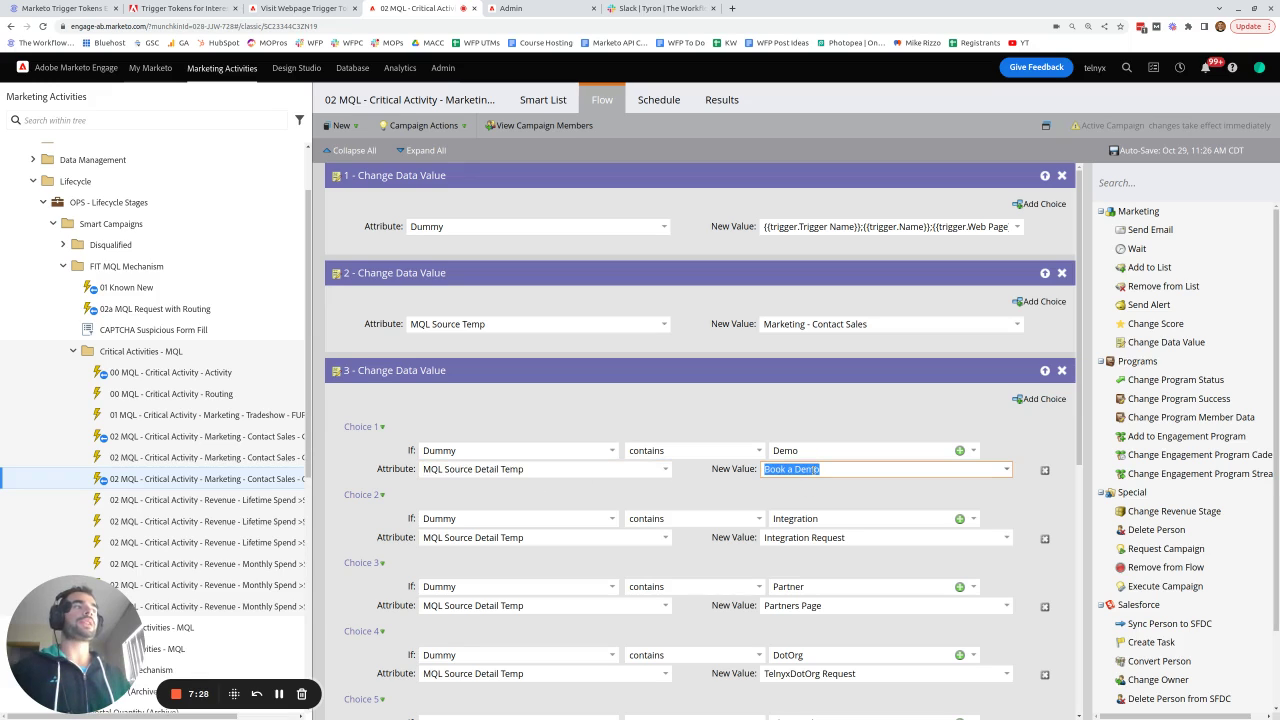
left_click(863, 407)
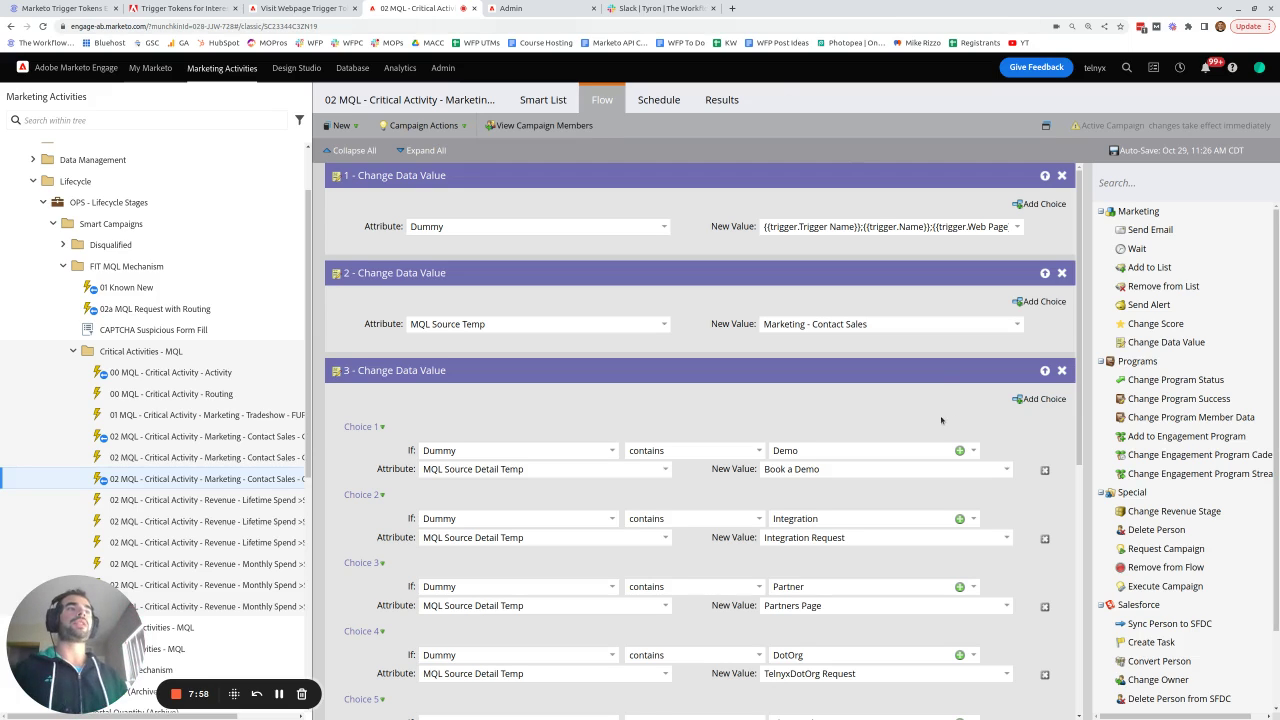
- In the trigger tokens blog post, highlight the two paragraphs on using a single smart campaign and the {{trigger.Name}} token under custom activities
scroll(941, 420, "down", 1)
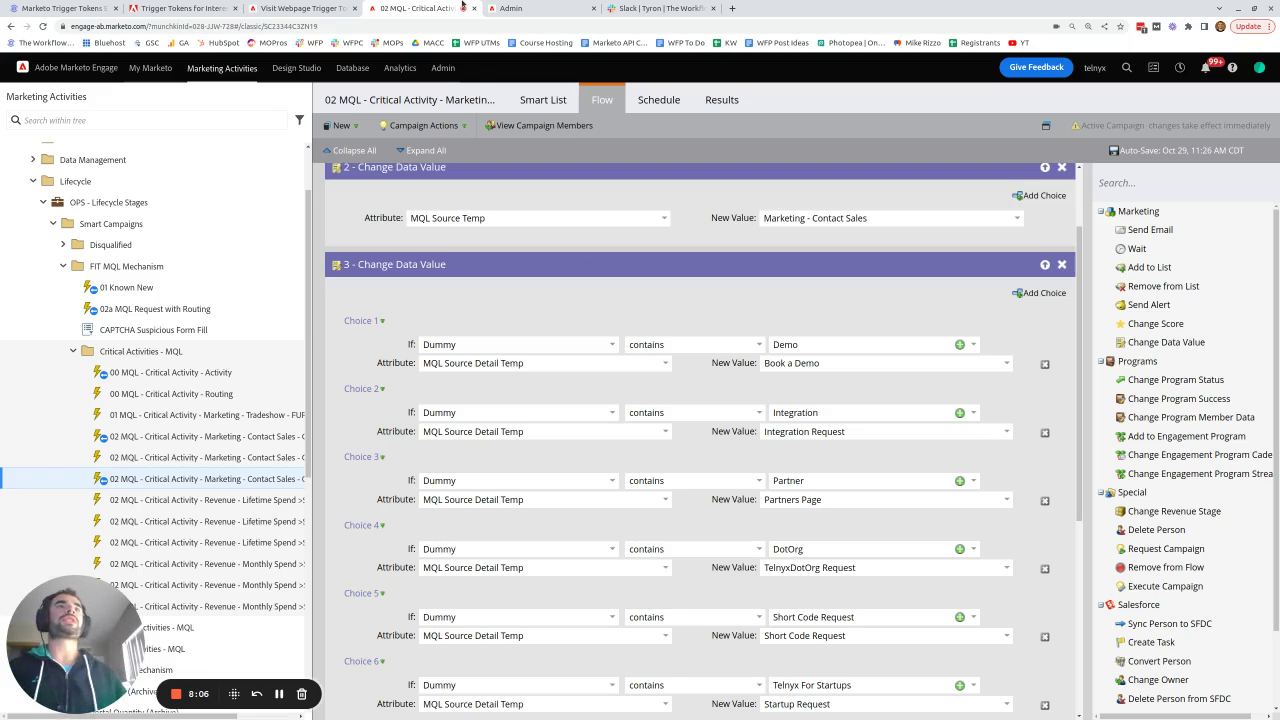
left_click(58, 8)
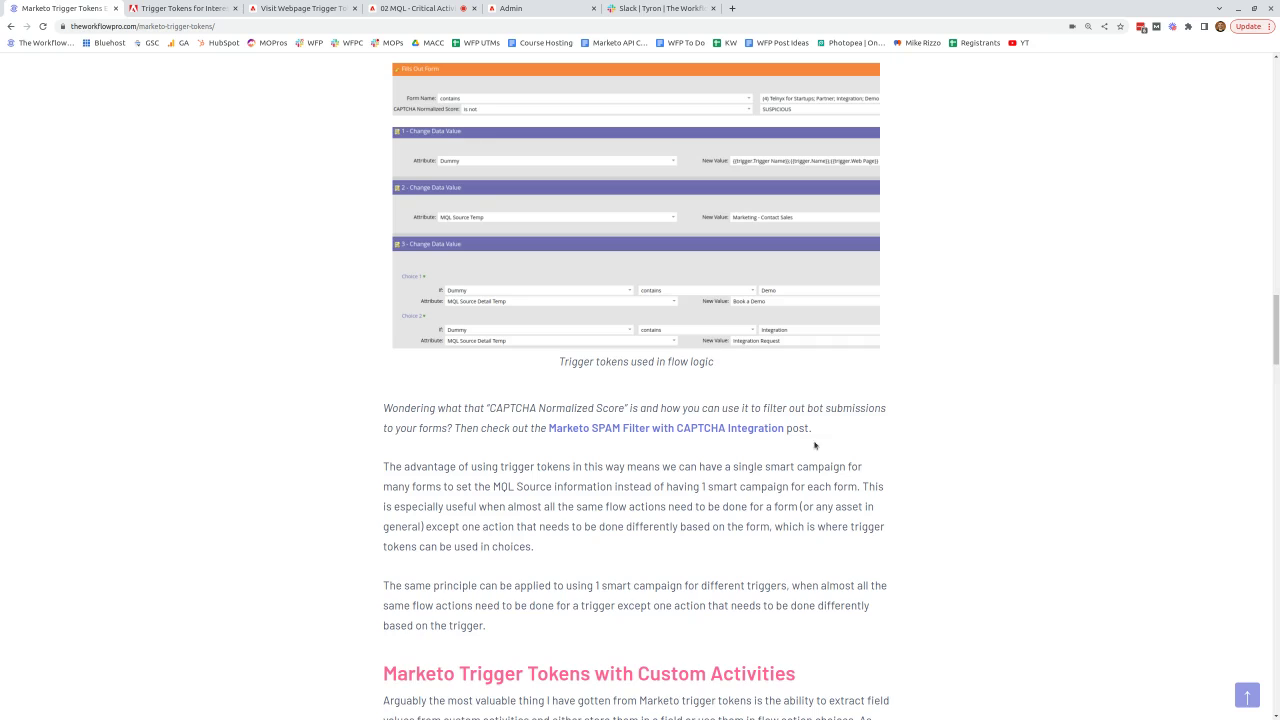
scroll(815, 446, "down", 4)
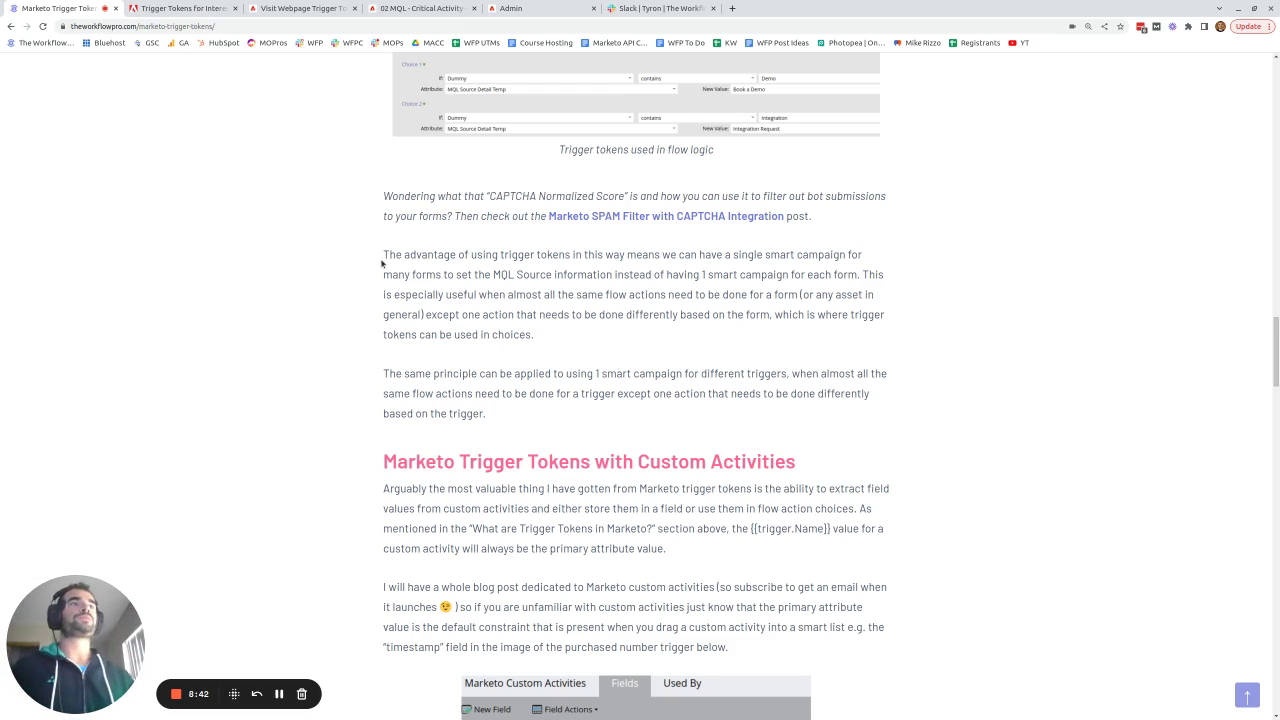
left_click_drag(383, 254, 517, 414)
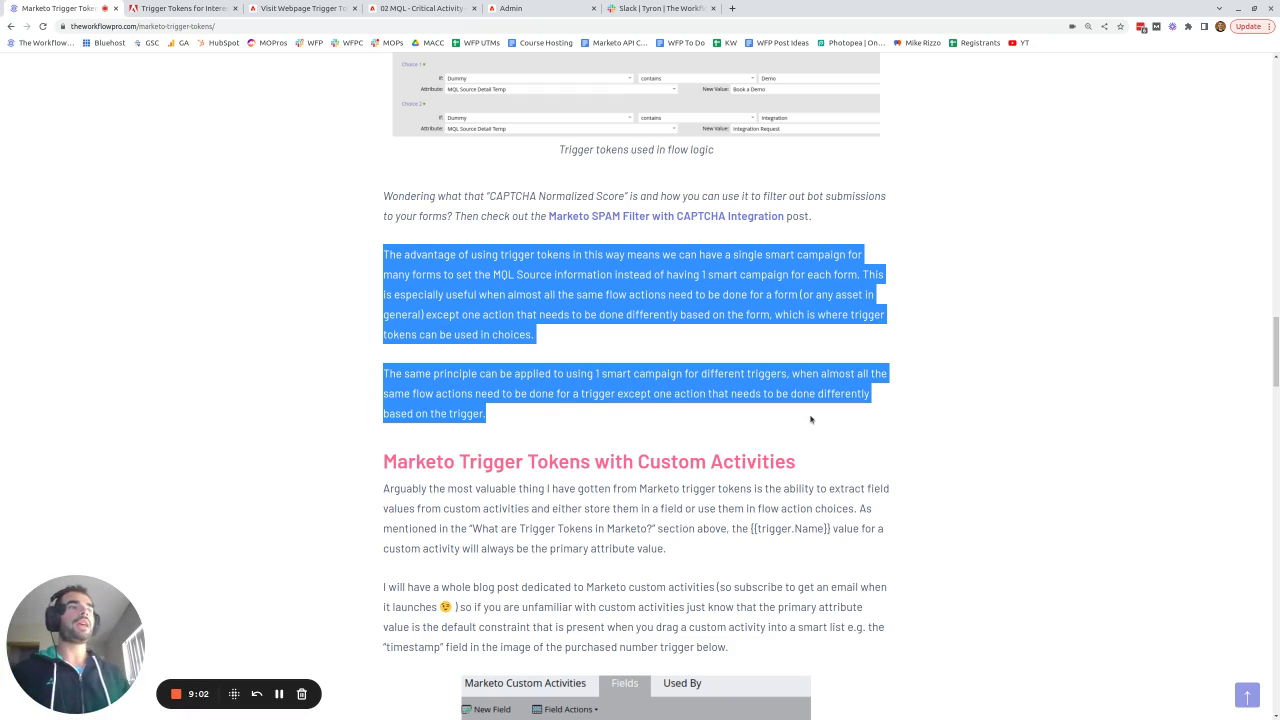
scroll(810, 419, "down", 5)
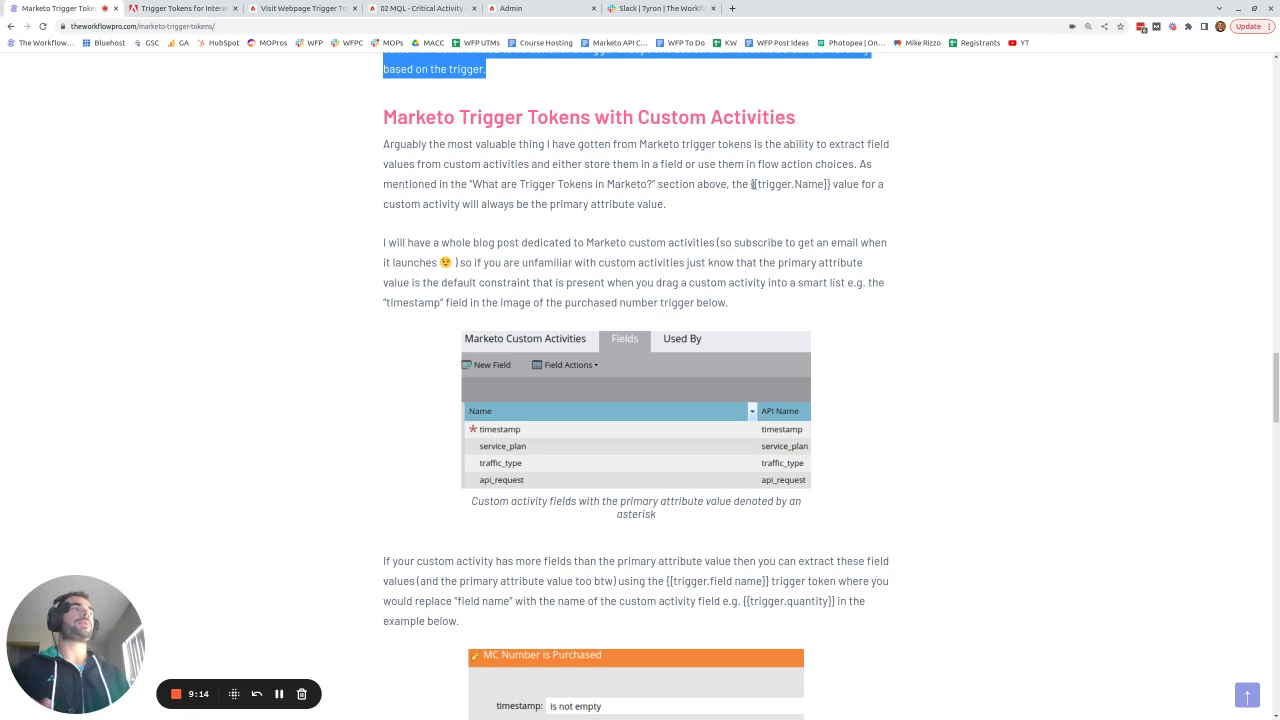
left_click_drag(751, 184, 831, 184)
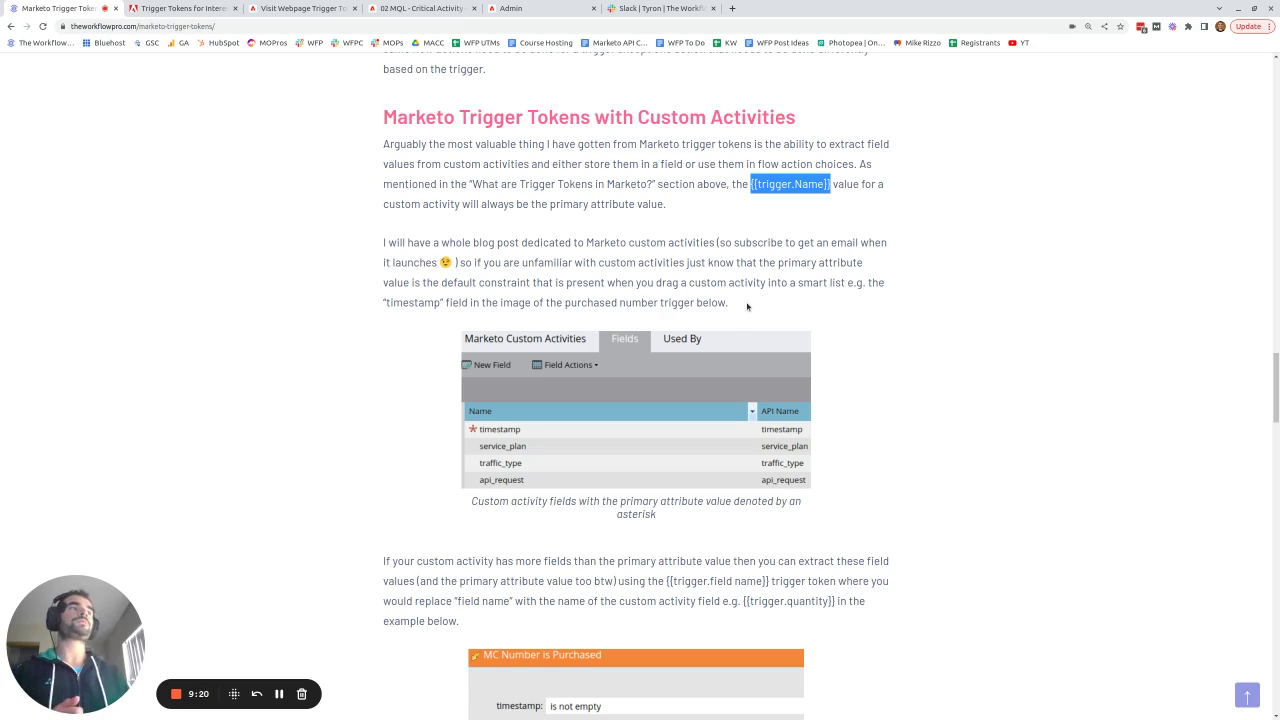
- In Marketo's custom activities, inspect the fields of MC-API_Token-Create and MC-#-Search, comparing the primary timestamp field with the others such as fax
left_click(510, 8)
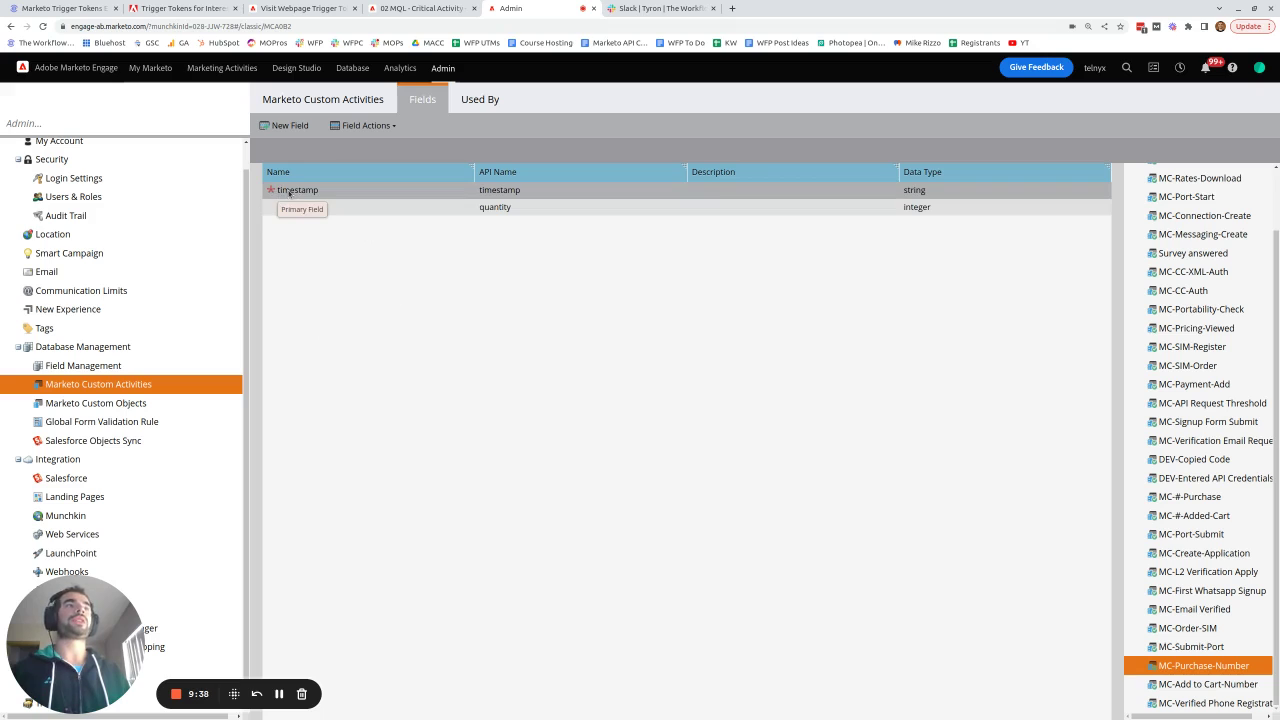
scroll(1220, 425, "up", 3)
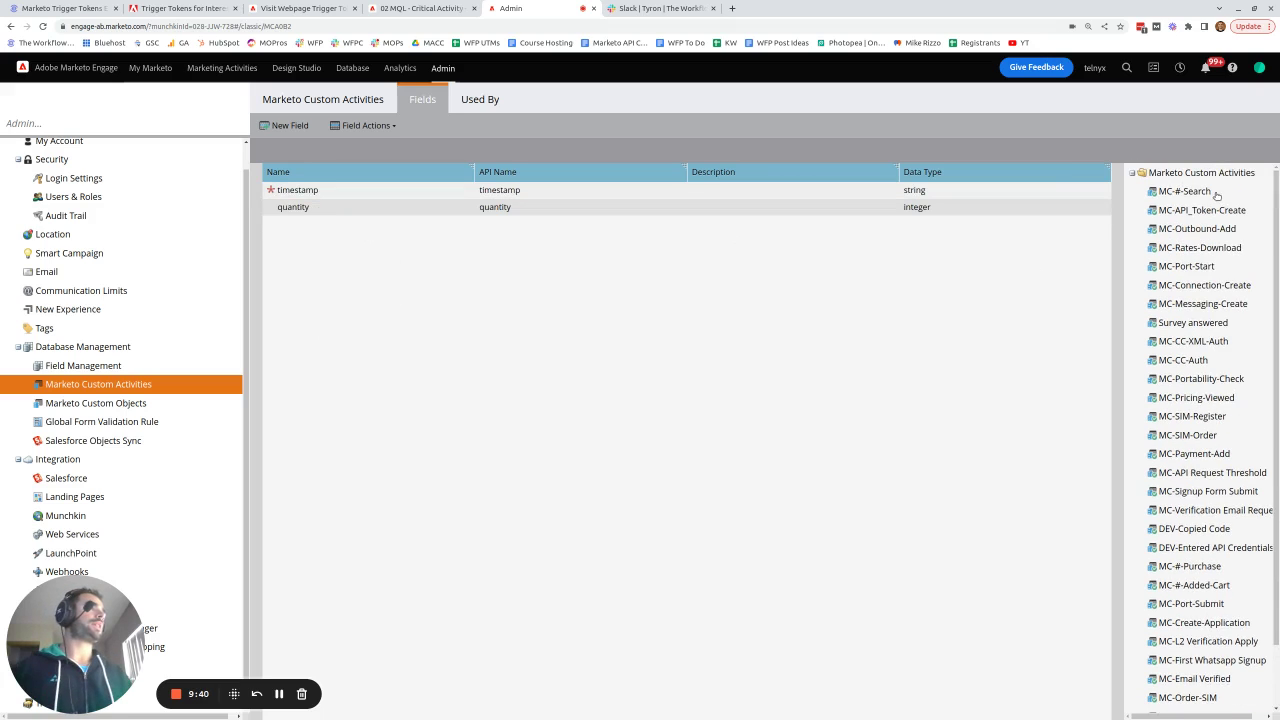
left_click(1190, 211)
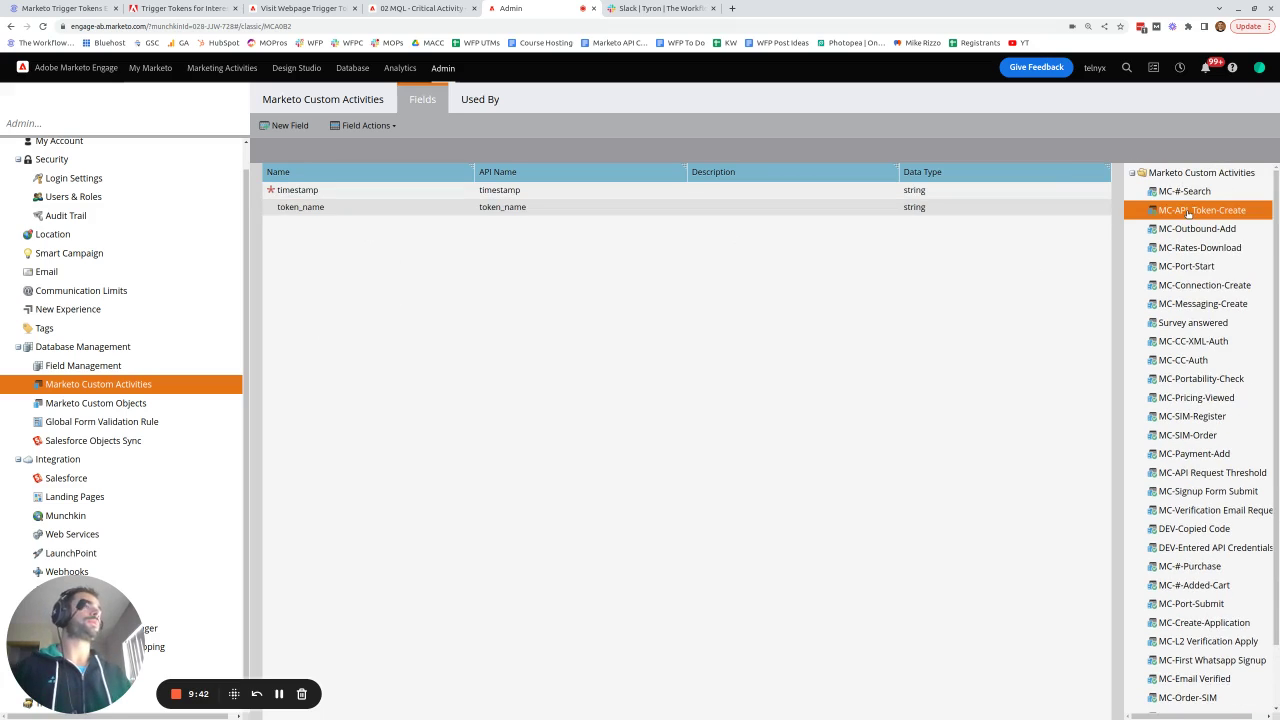
left_click(1186, 196)
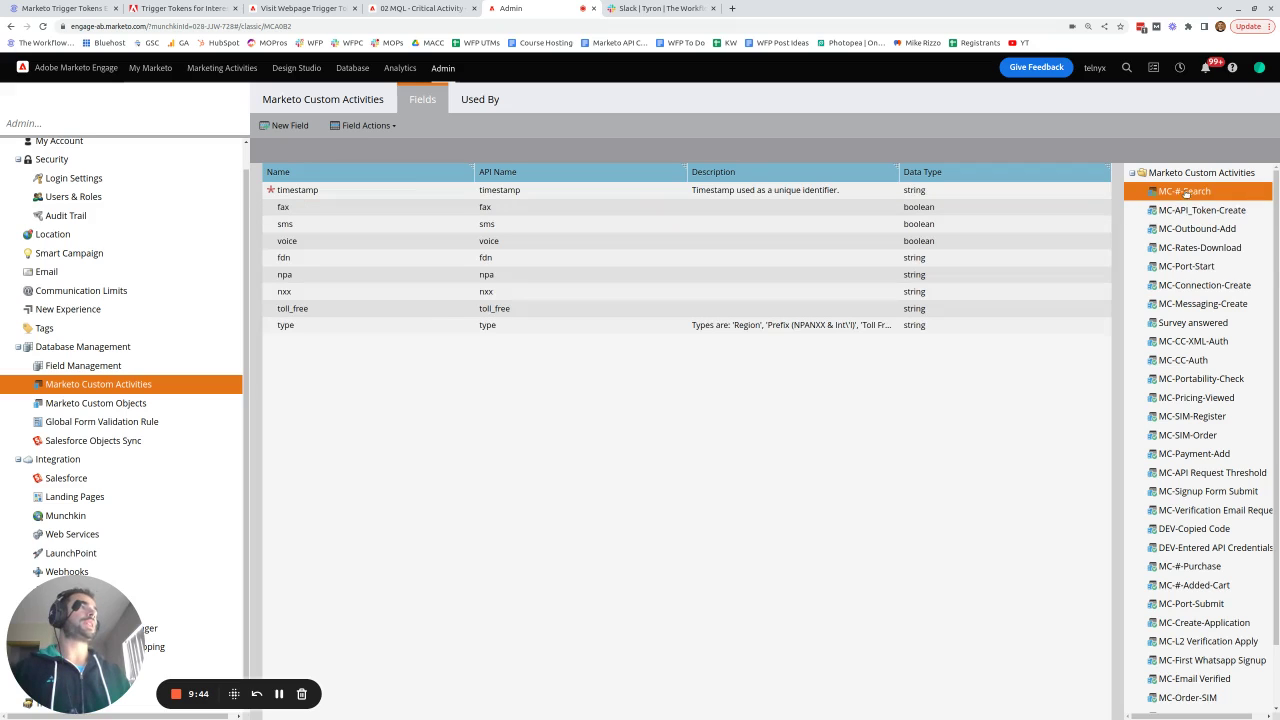
left_click(377, 193)
left_click(338, 207)
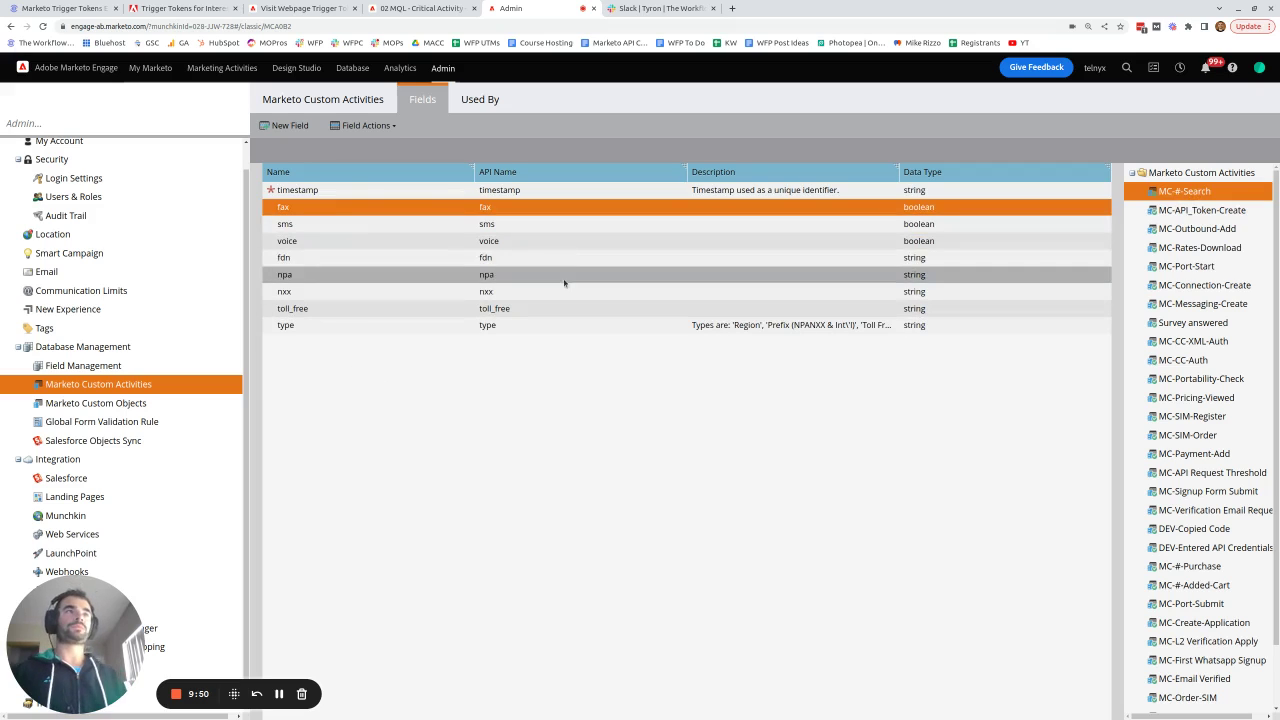
- Open the Created Via Airflow smart list under Group Smart Lists in the Database and delete its Data Value Changed filter
left_click(352, 69)
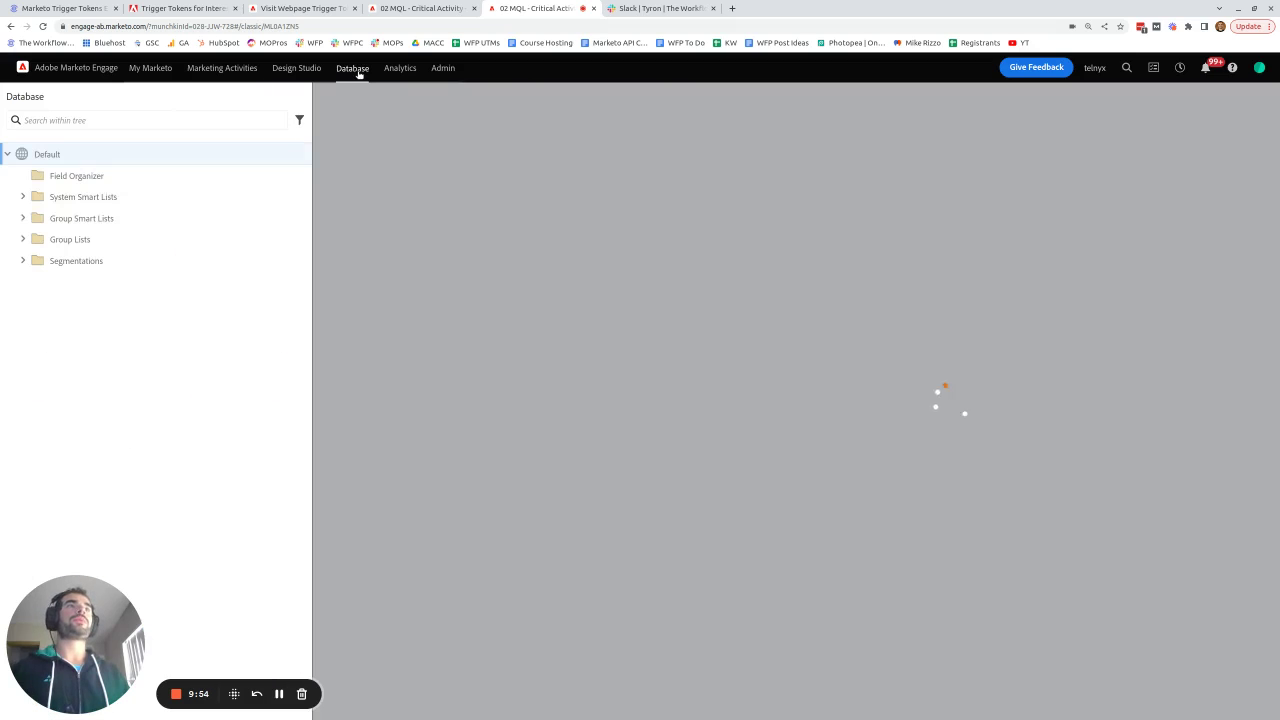
left_click(21, 218)
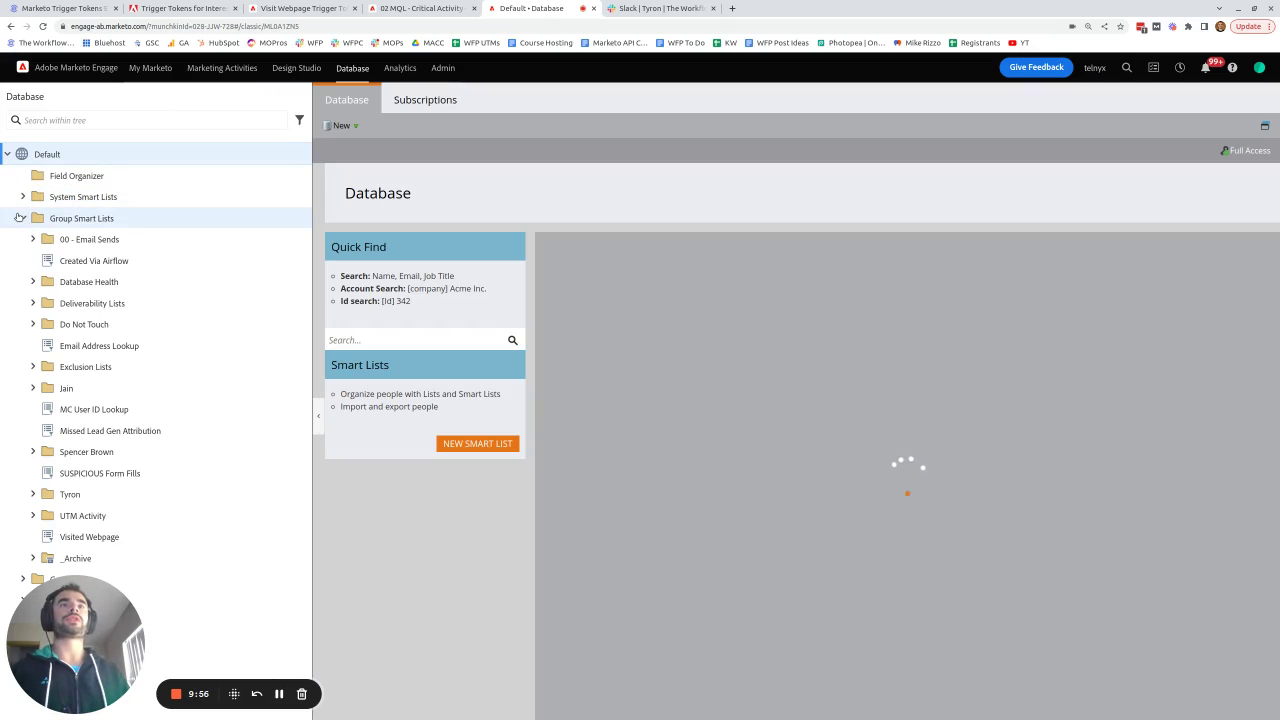
left_click(91, 261)
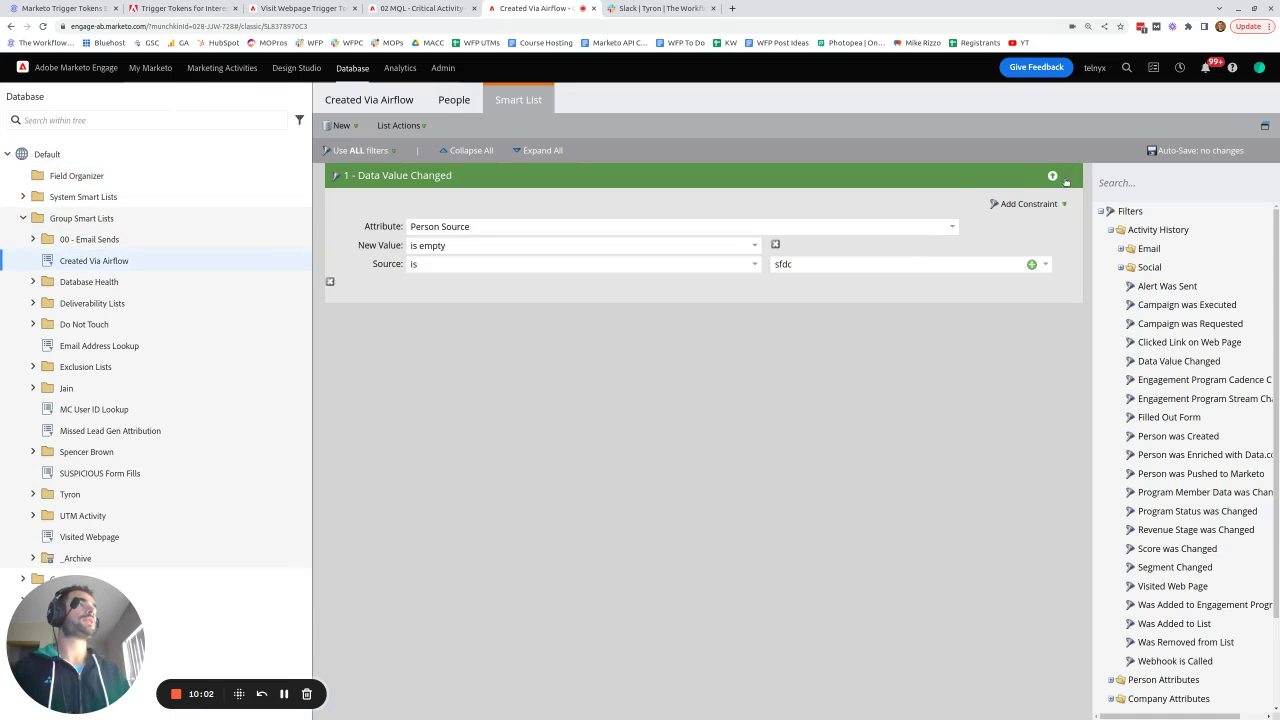
left_click(1069, 175)
left_click(920, 480)
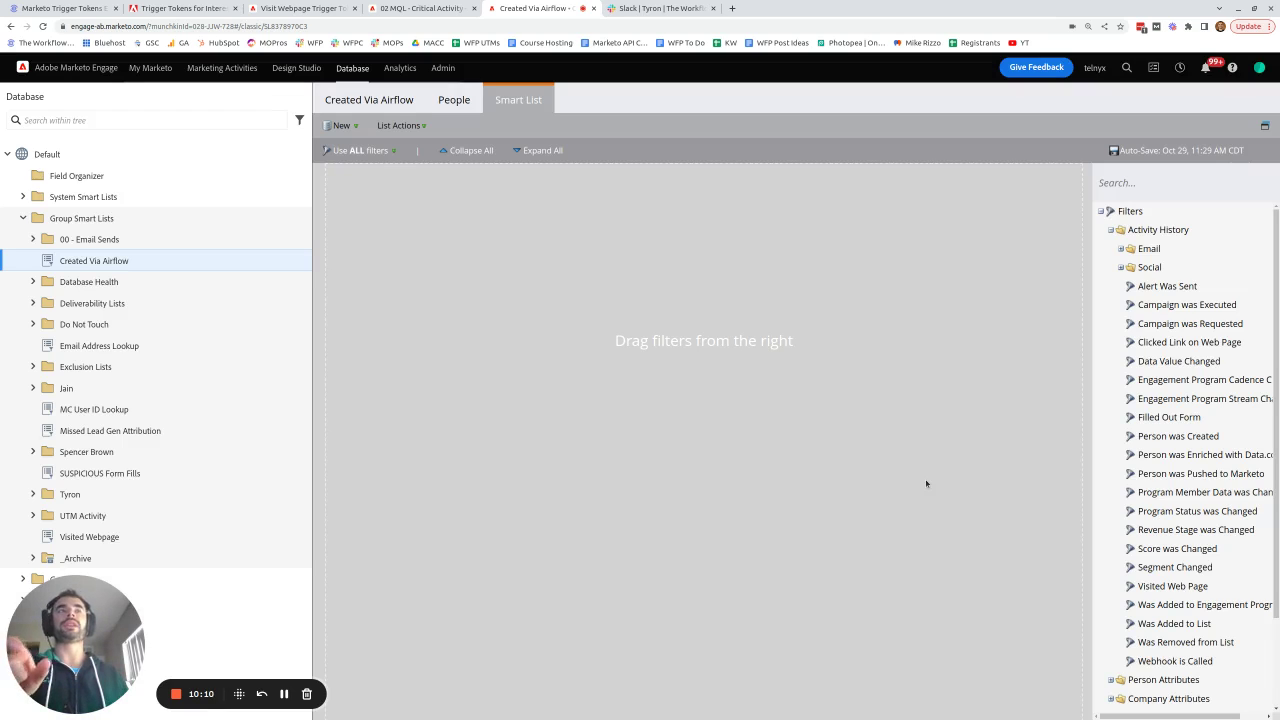
- Search the filters for "purchase" and add the custom MC Number was Purchased filter to the smart list
left_click(1167, 182)
type("purchase")
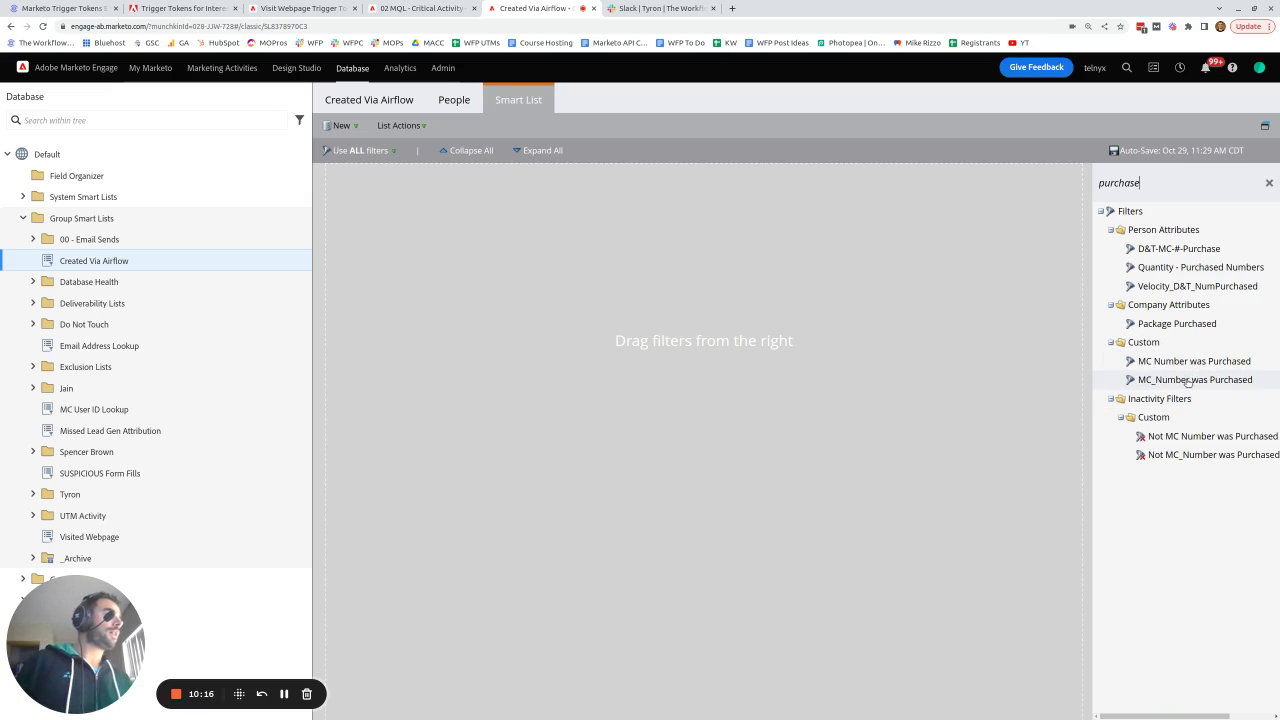
left_click_drag(1194, 367, 780, 285)
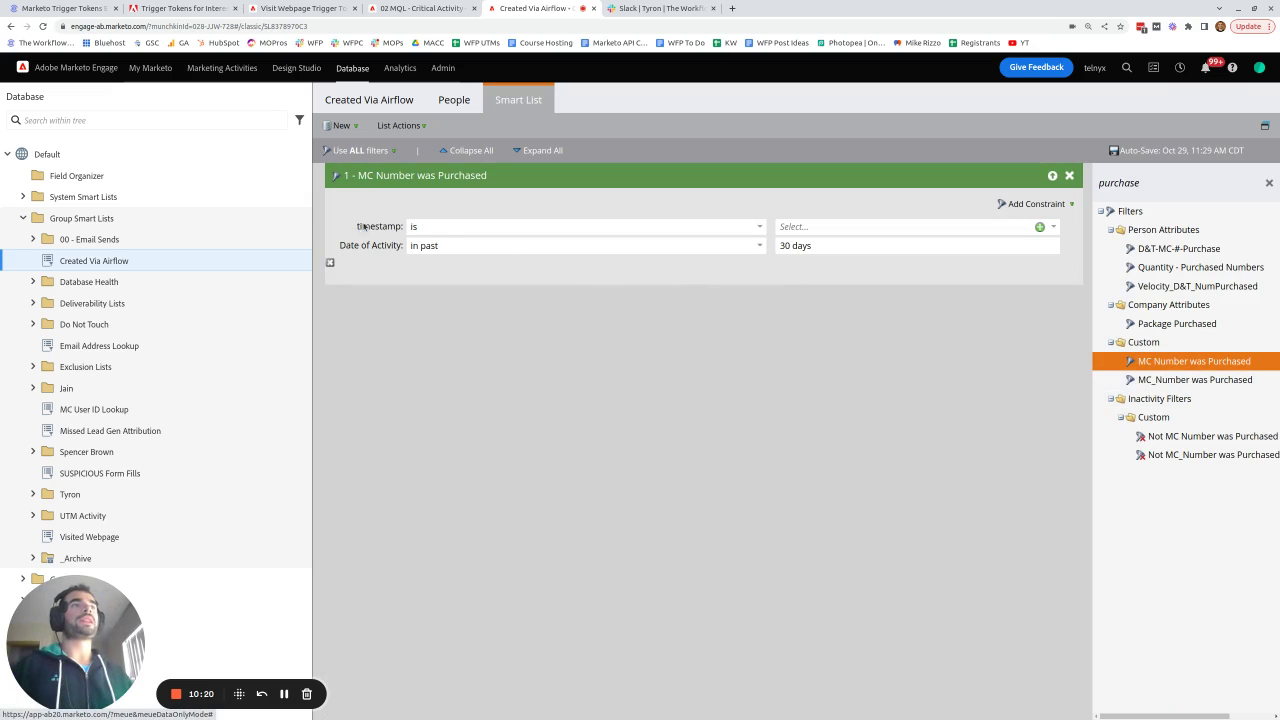
- Remove the Date of Activity constraint from the MC Number was Purchased filter and add a quantity constraint instead
left_click_drag(358, 227, 405, 228)
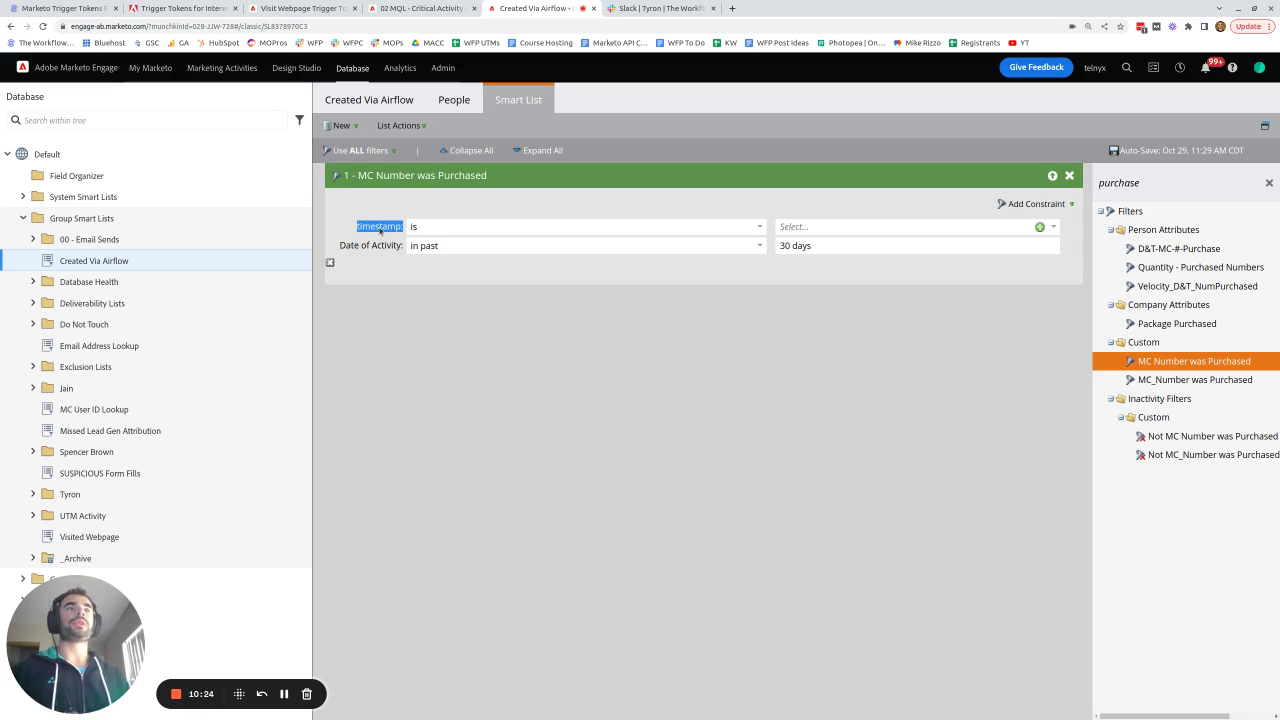
left_click(331, 264)
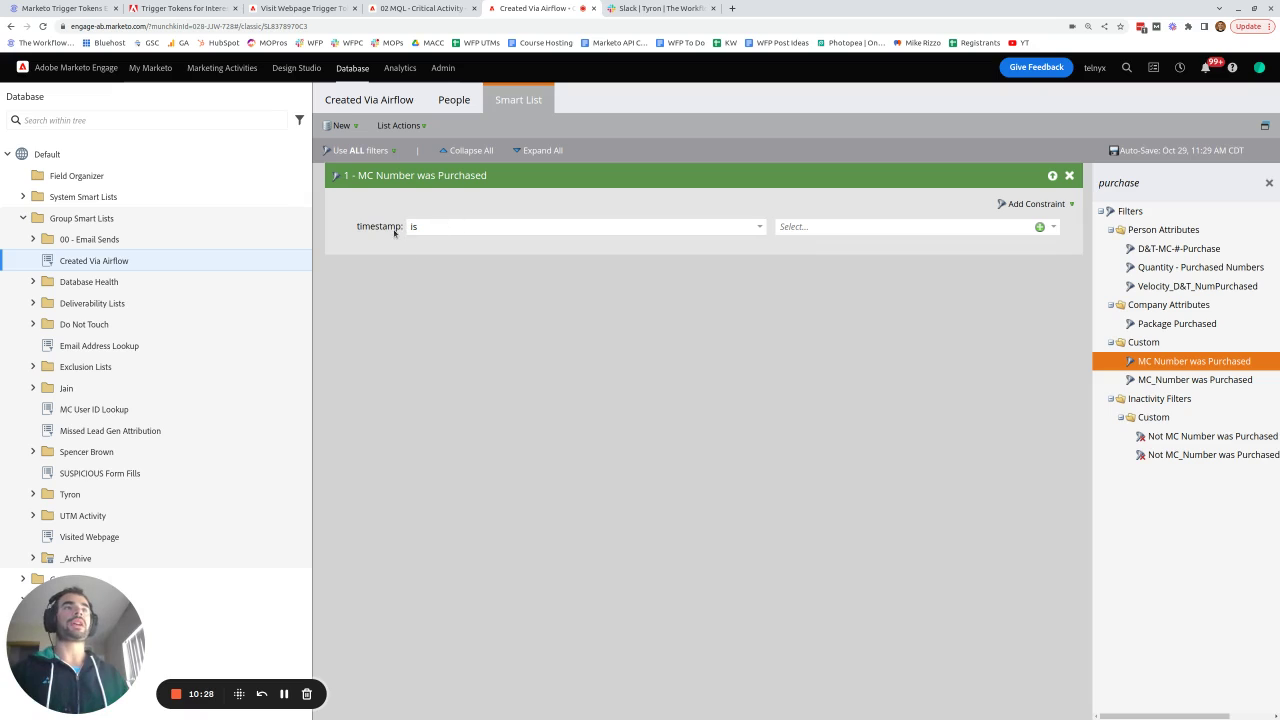
left_click_drag(358, 227, 400, 229)
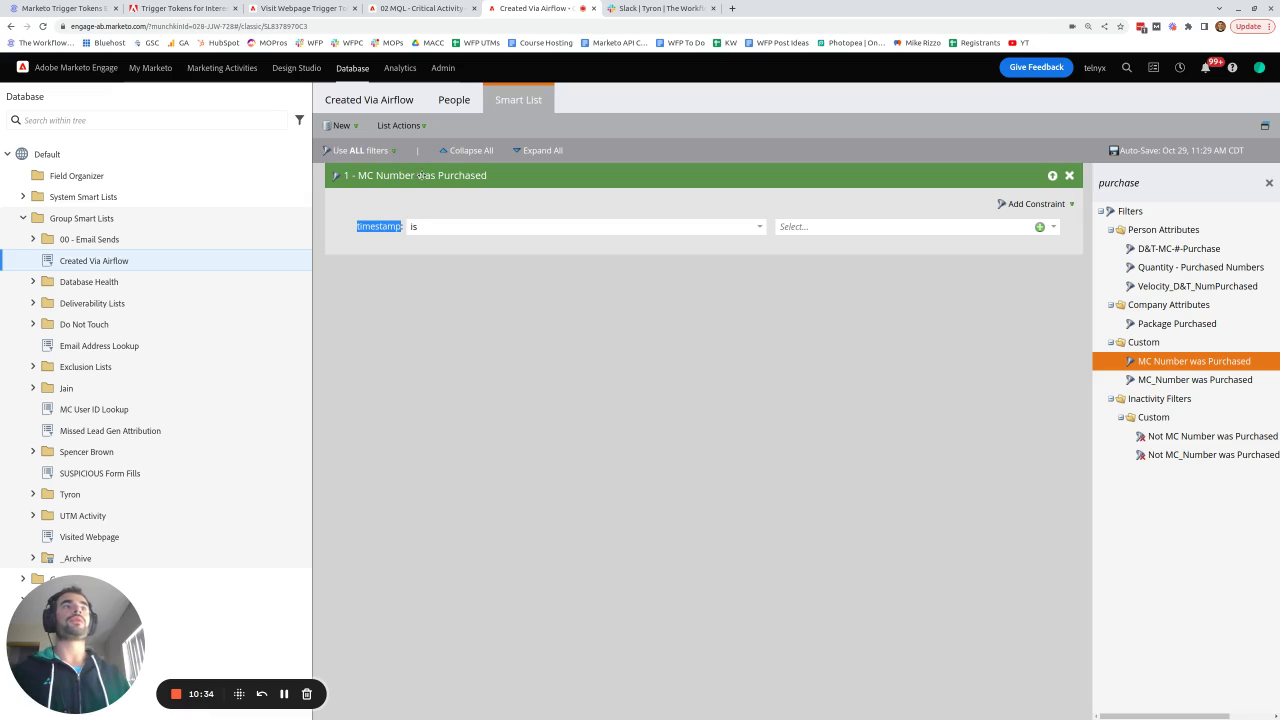
left_click(663, 433)
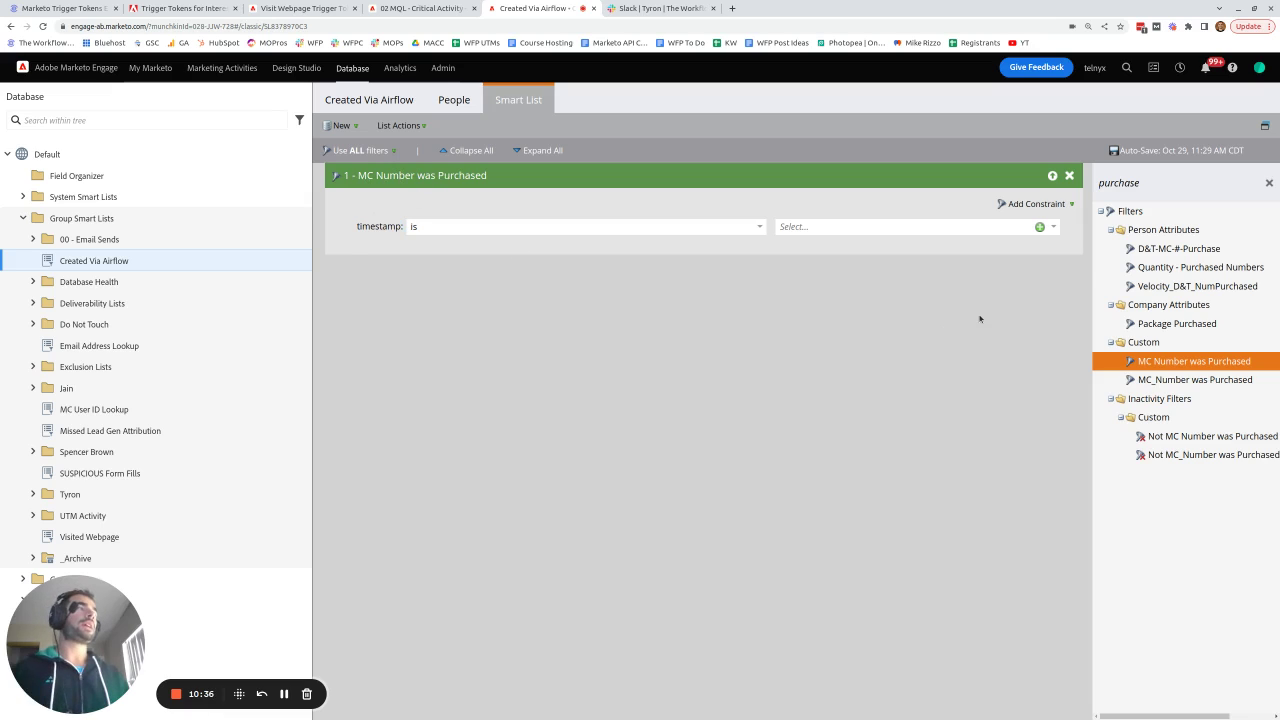
left_click(1070, 204)
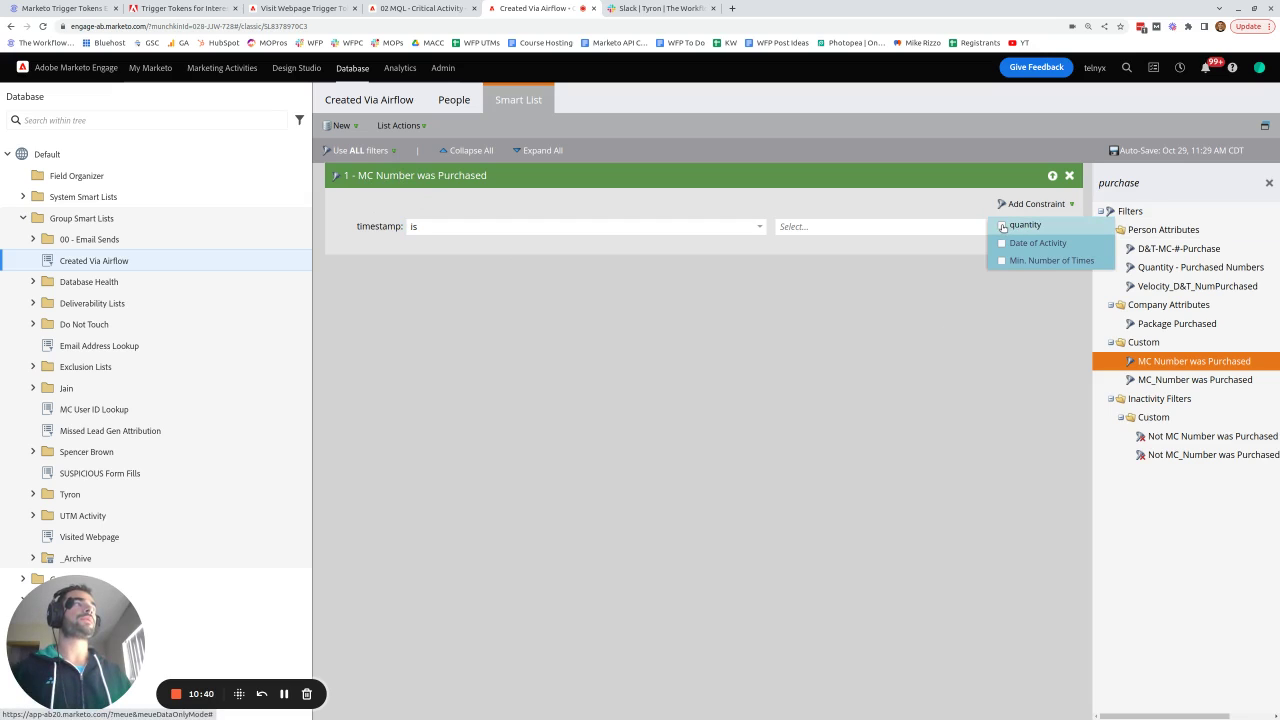
left_click(1003, 227)
double_click(1174, 182)
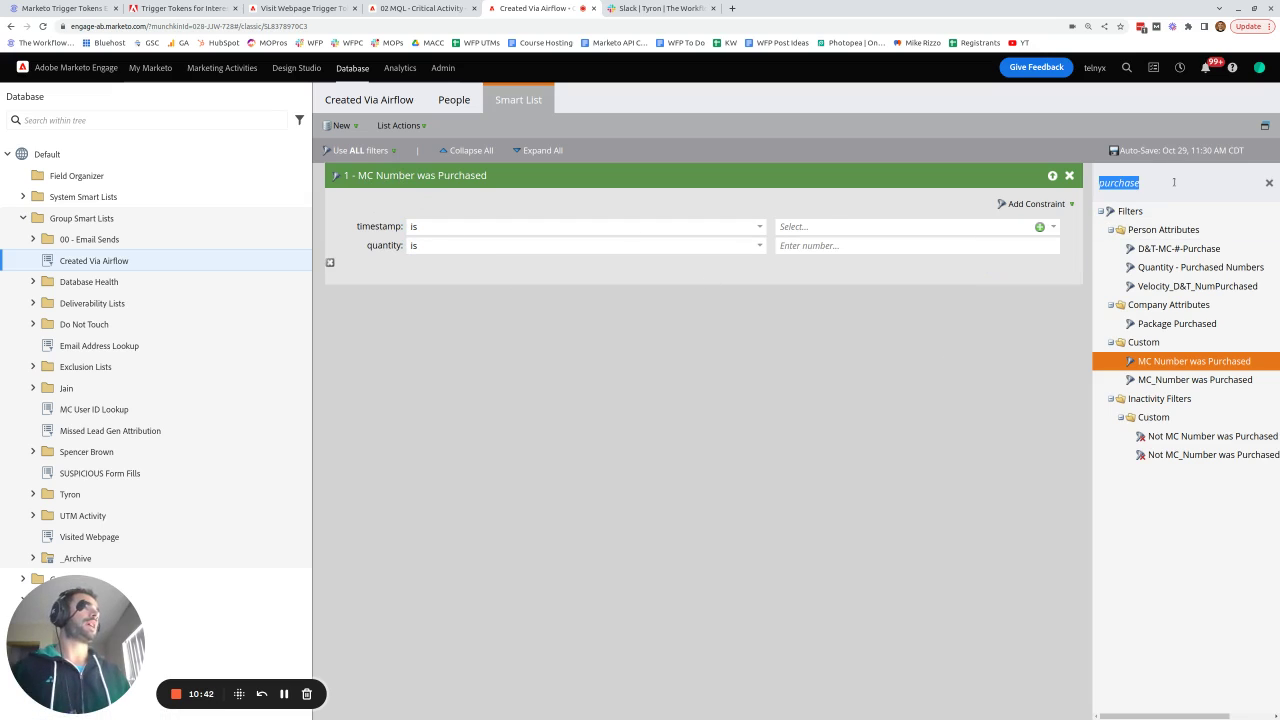
type("#")
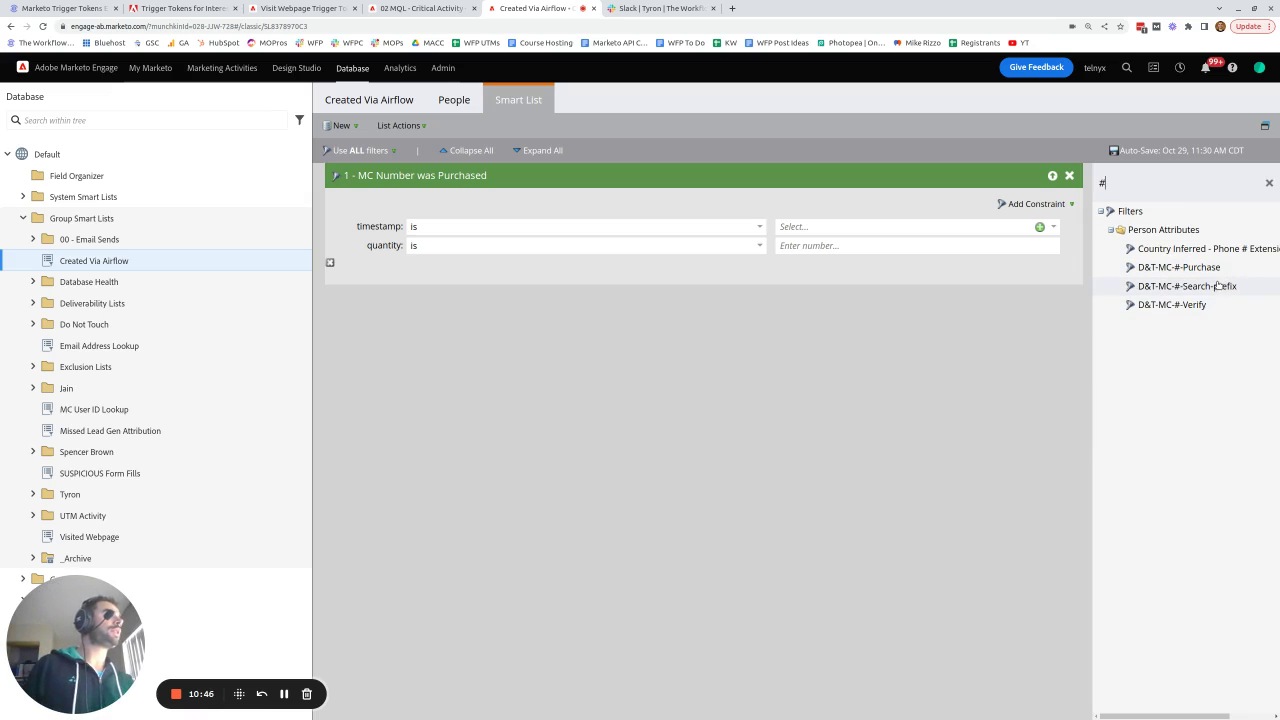
left_click_drag(1218, 286, 848, 352)
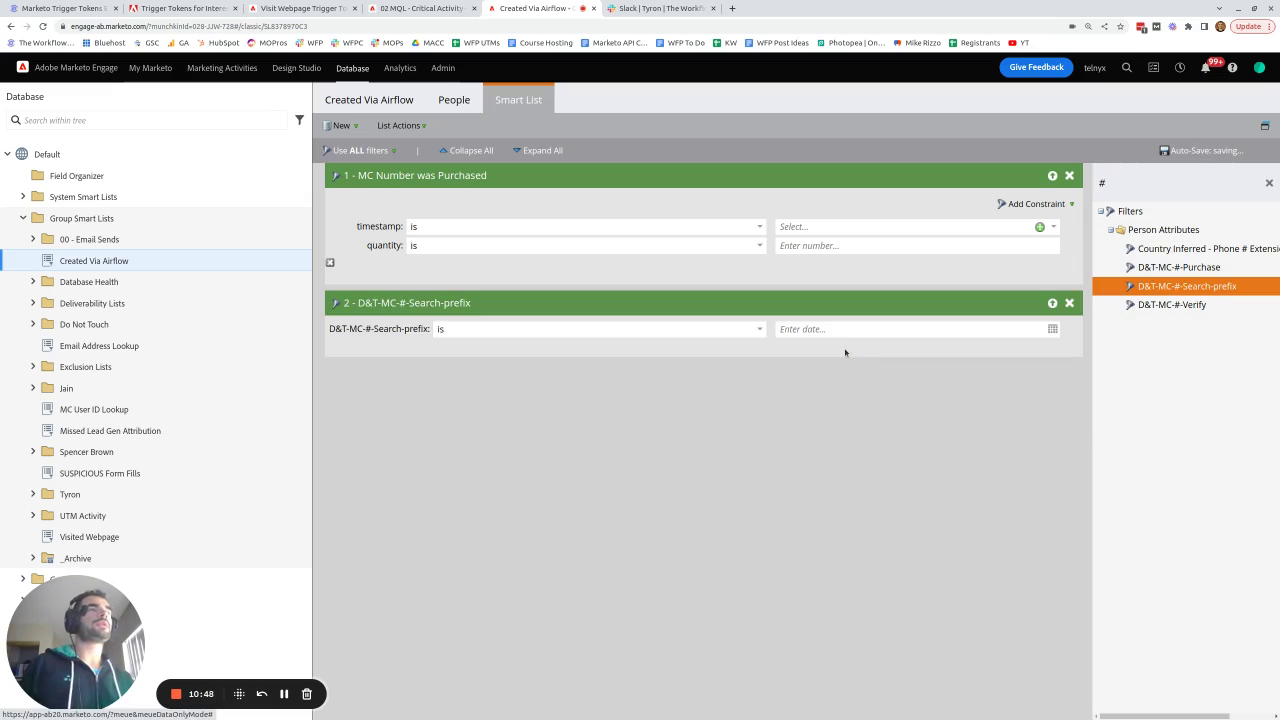
left_click(1070, 303)
left_click_drag(1170, 304, 1140, 250)
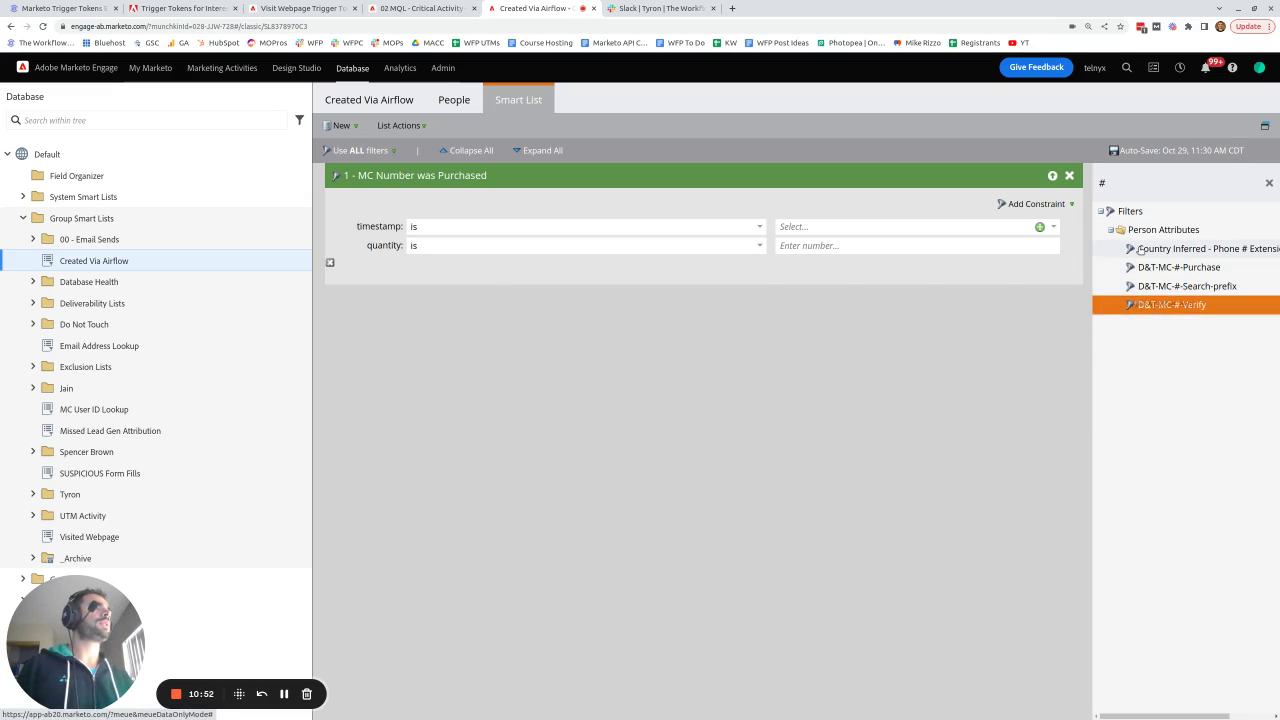
- Search the filters for "search" and add the custom MC_Number was Searched filter below the purchase filter
left_click(1125, 188)
key("BackSpace")
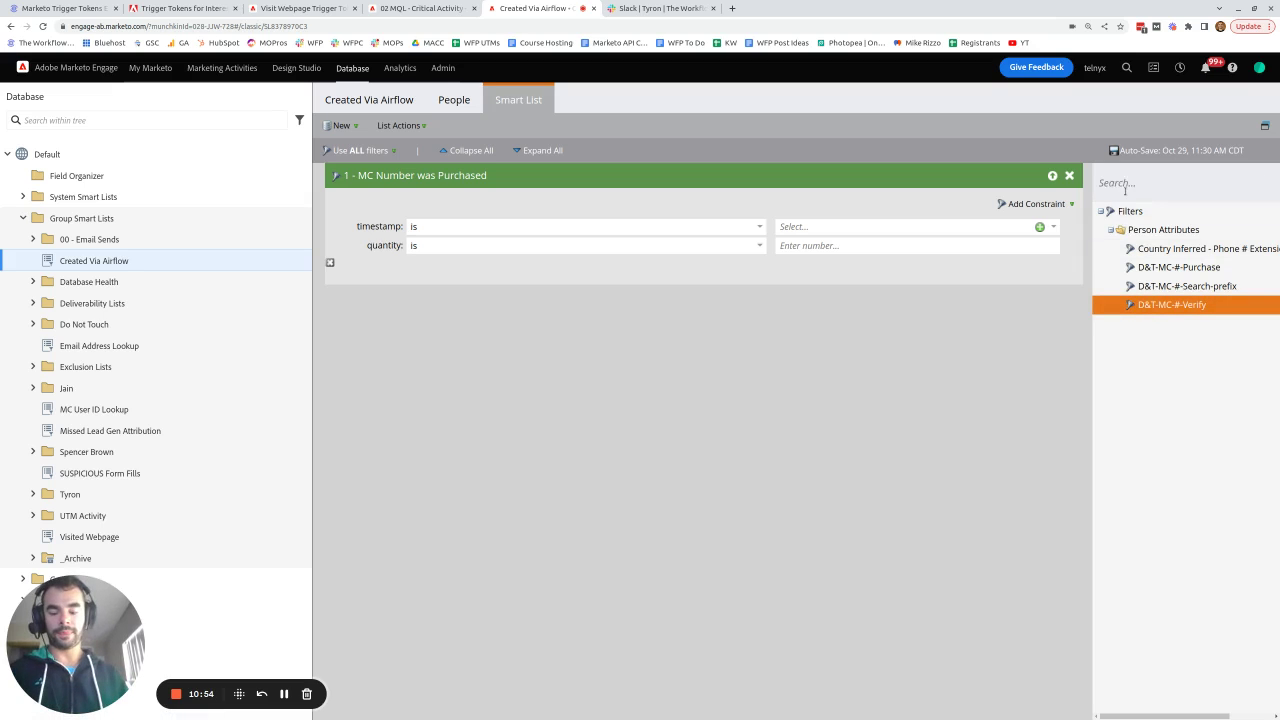
type("search")
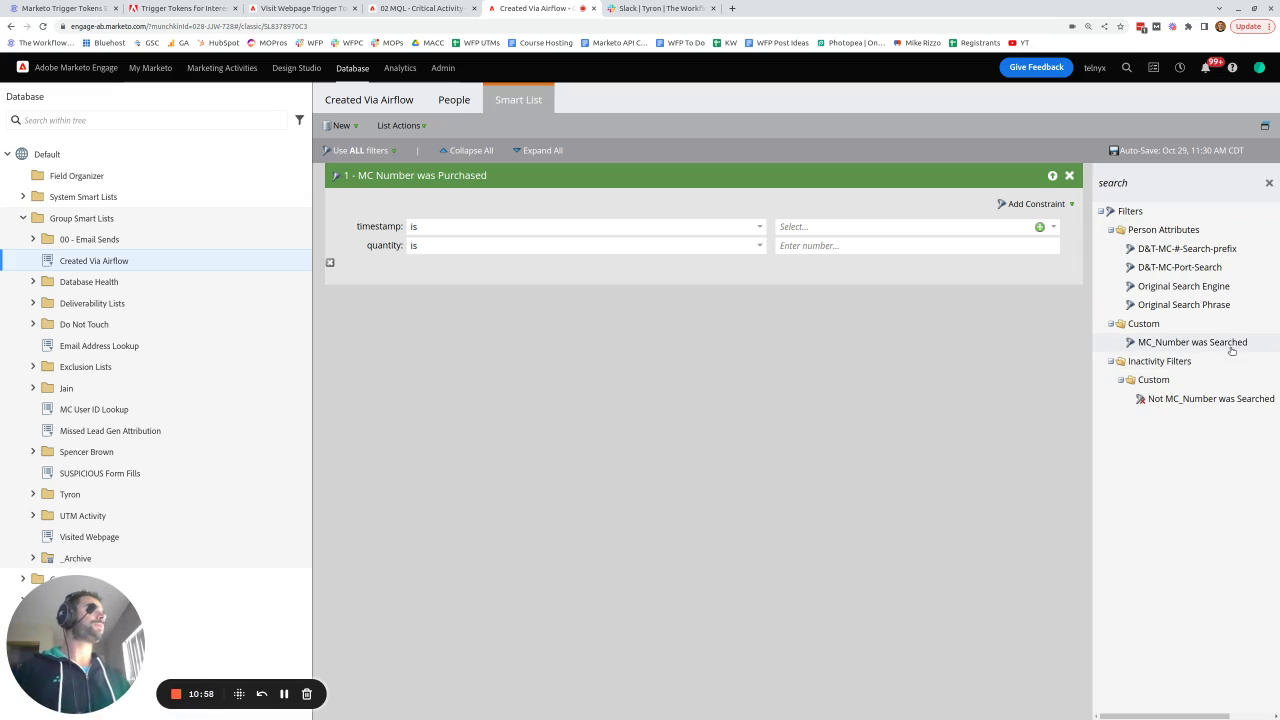
left_click_drag(1230, 345, 710, 380)
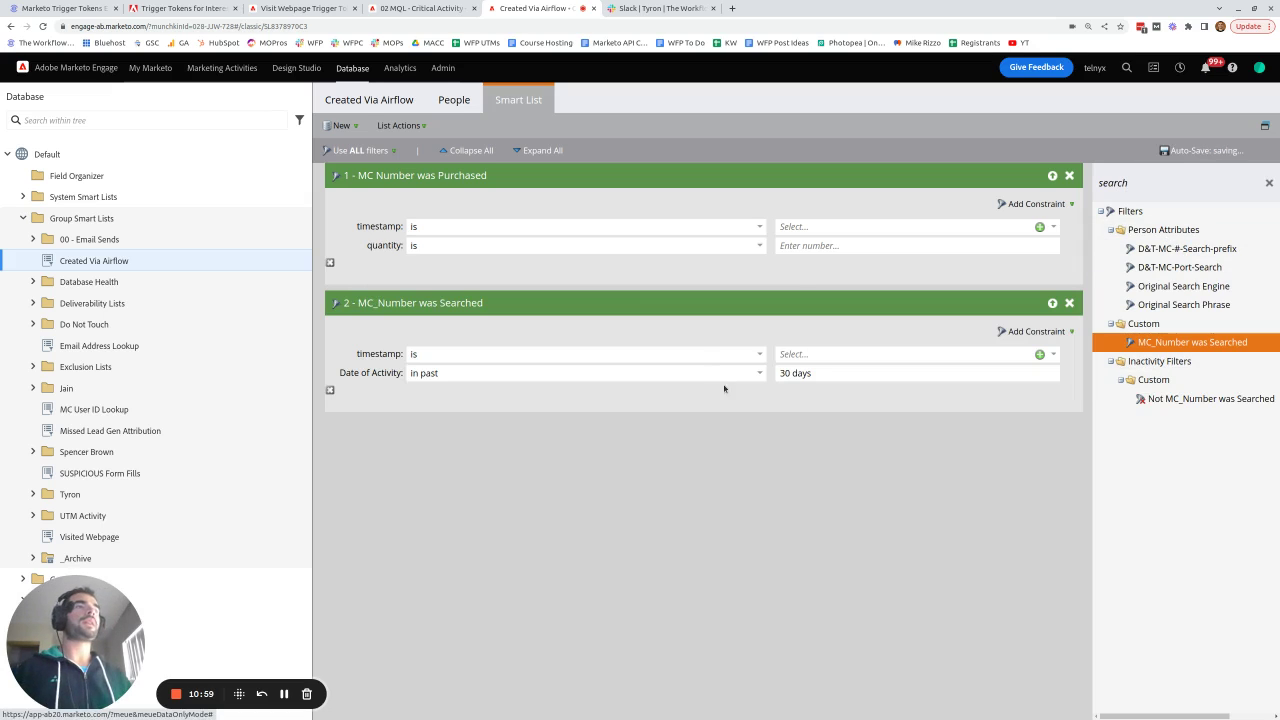
- Remove the Date of Activity constraint from the MC_Number was Searched filter and add fax and sms constraints
left_click(331, 389)
left_click_drag(357, 354, 403, 357)
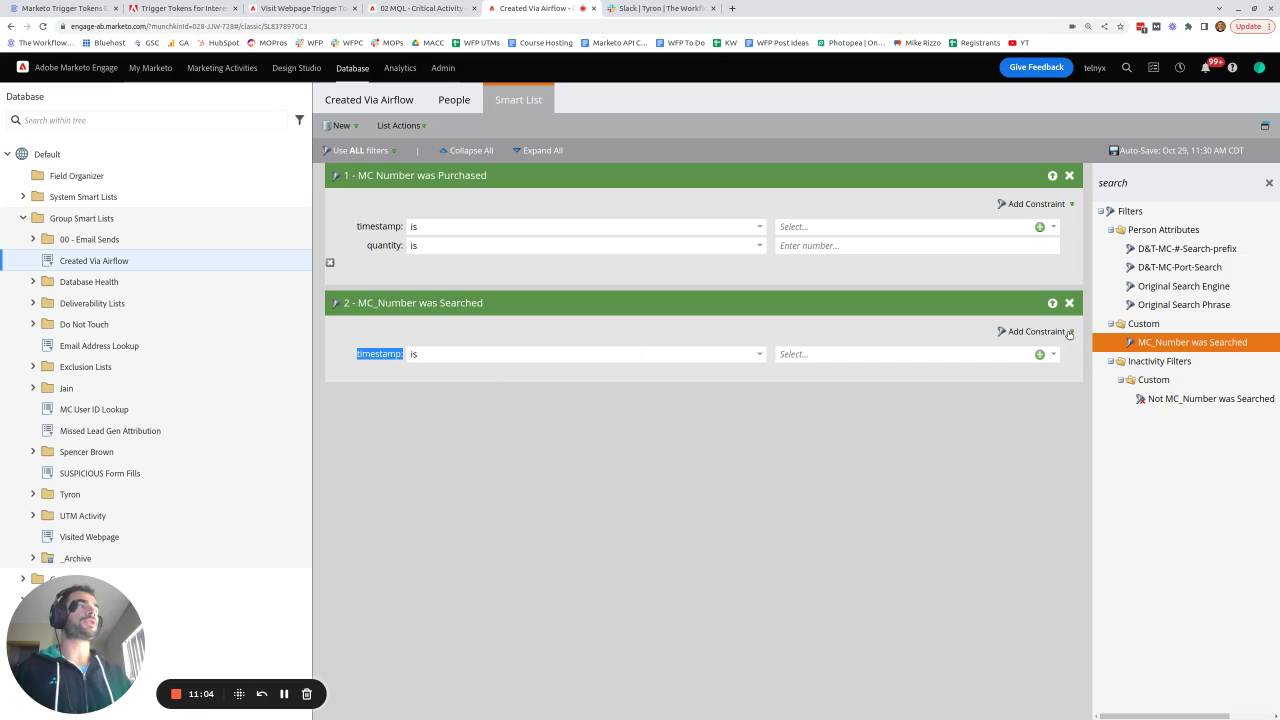
left_click(1070, 332)
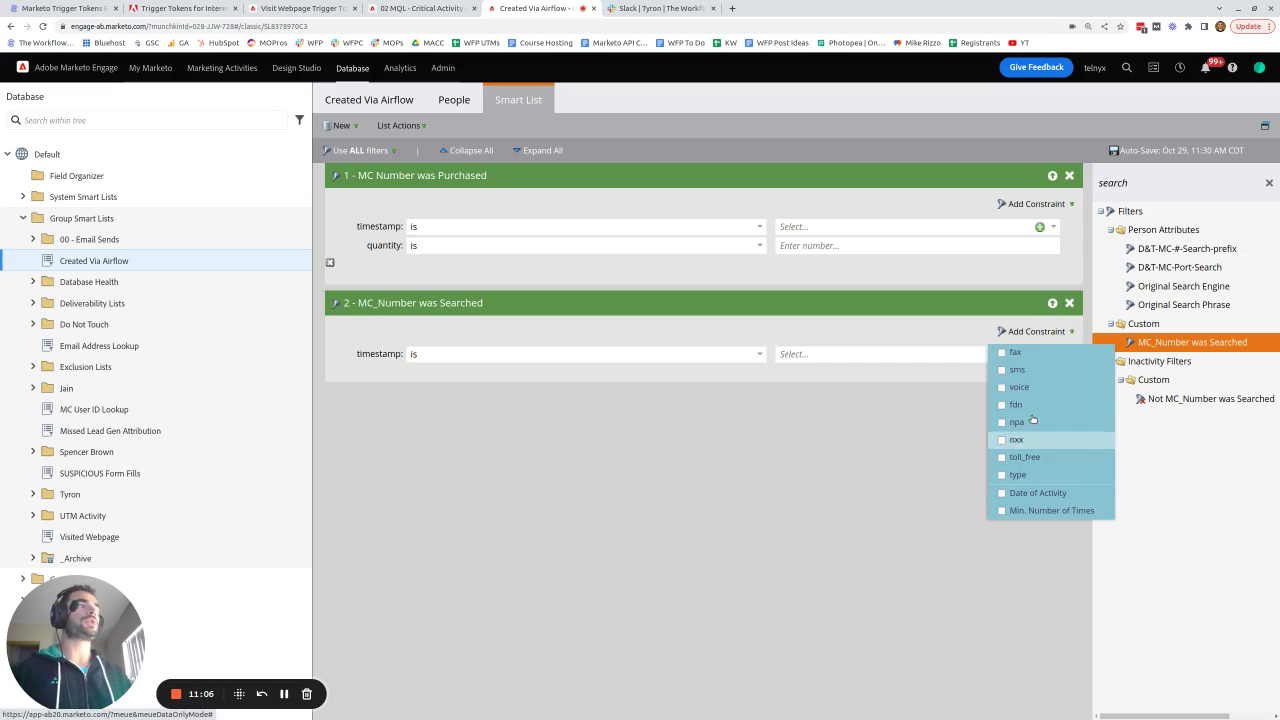
left_click(1003, 353)
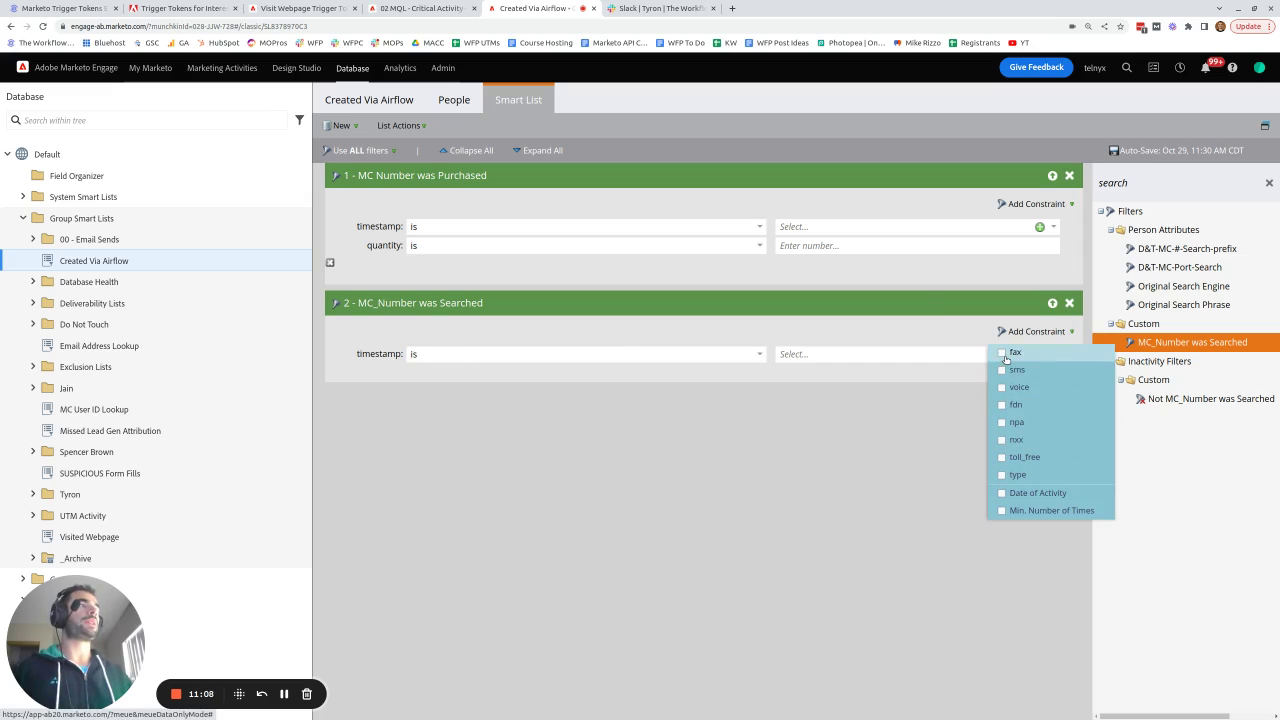
left_click(1070, 332)
left_click(1015, 370)
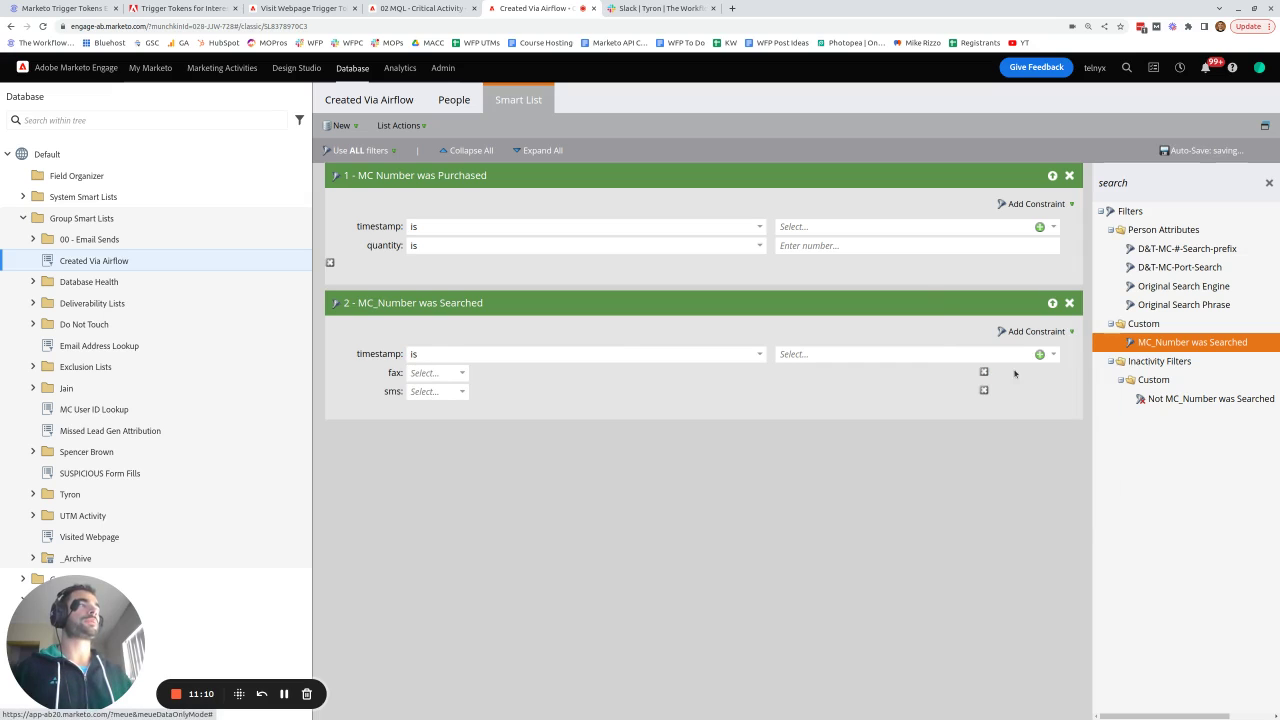
left_click(1070, 332)
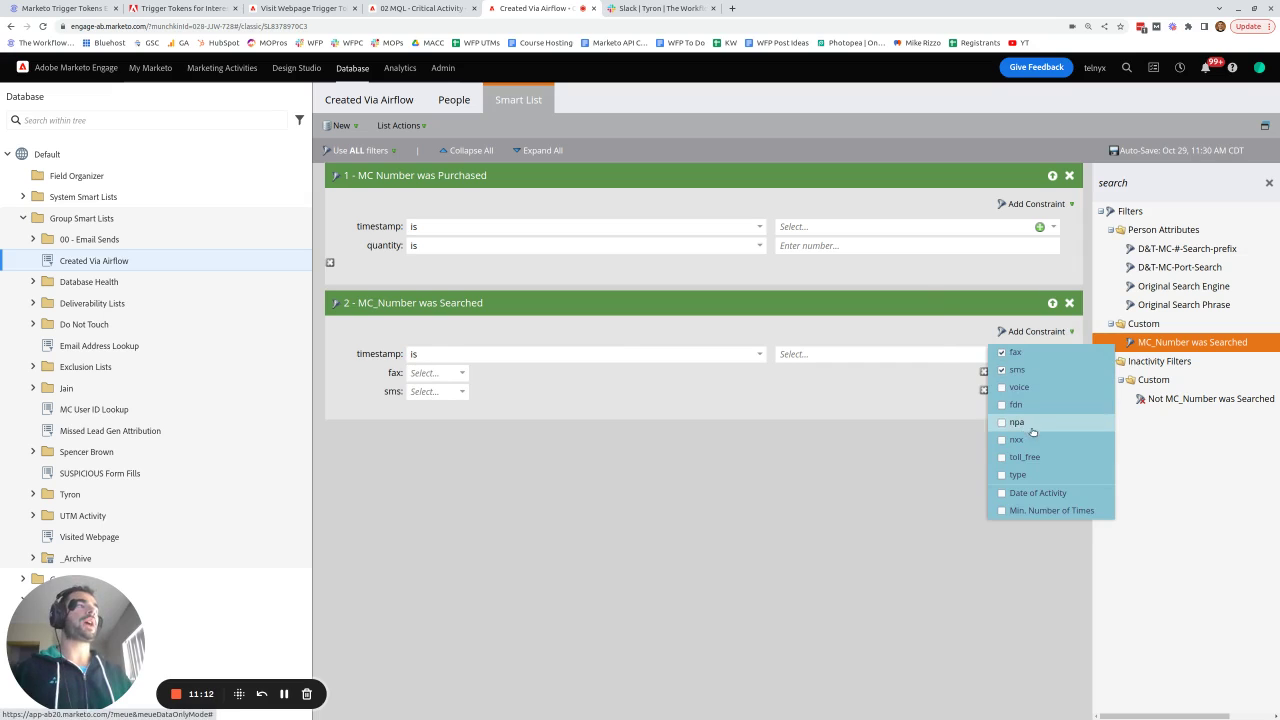
left_click(809, 520)
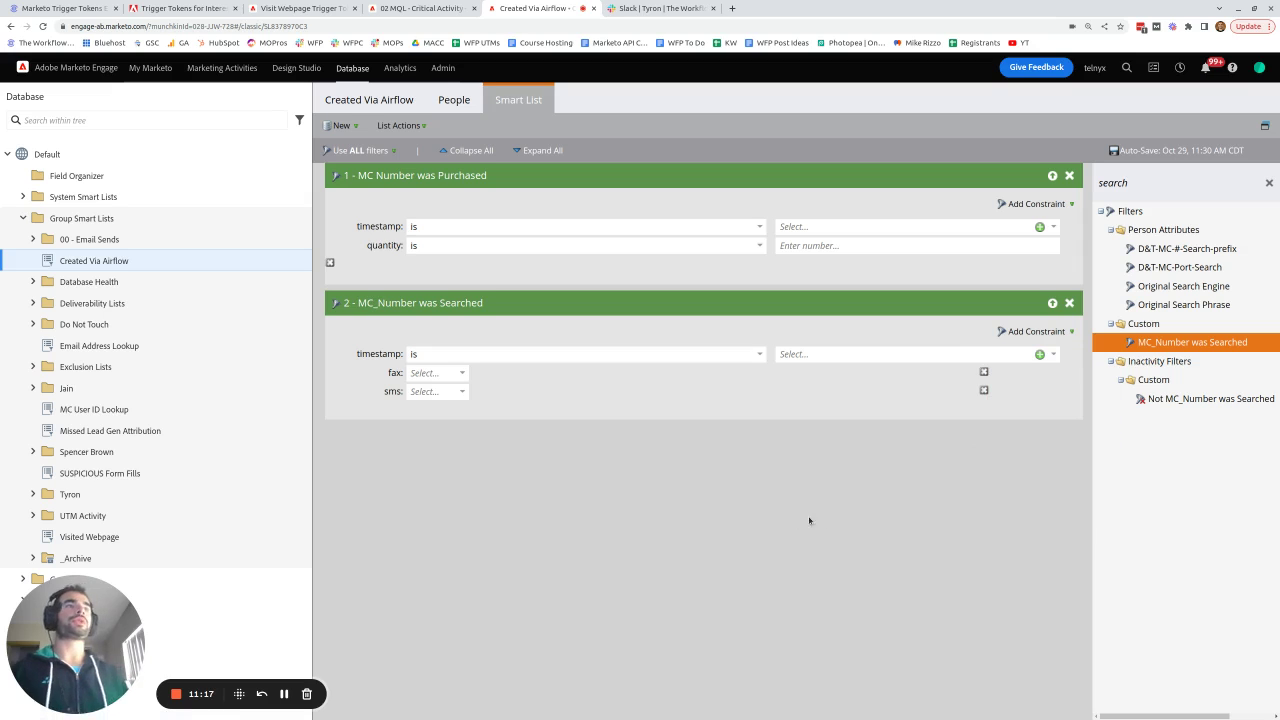
- Open the Custom Activity Trigger Tokens campaign and review its smart list trigger and its flow steps
left_click(305, 8)
left_click(147, 400)
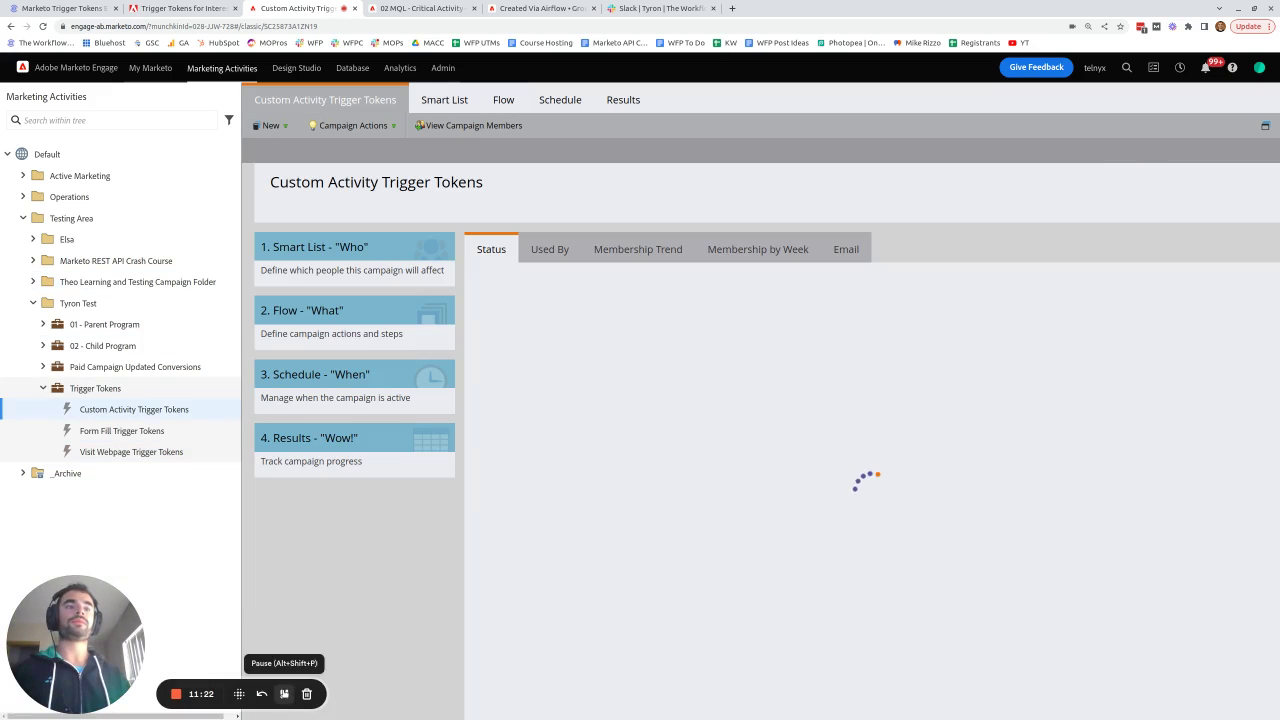
left_click(440, 99)
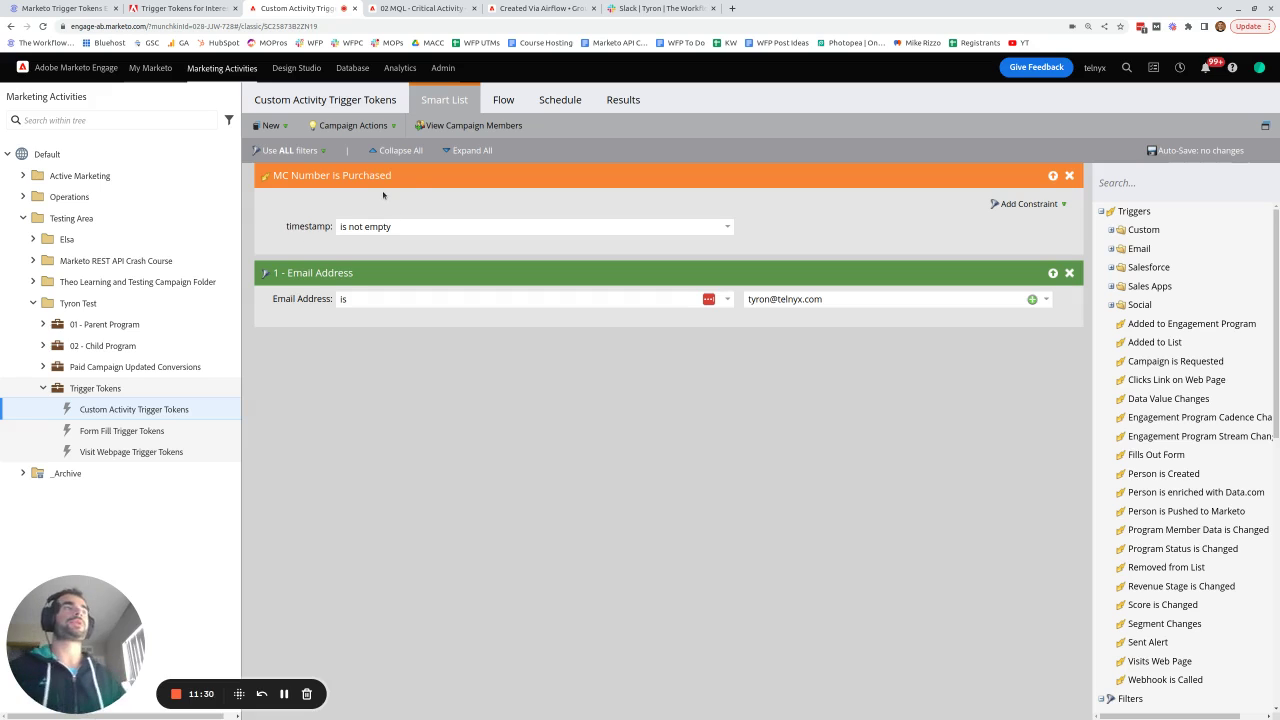
left_click(505, 100)
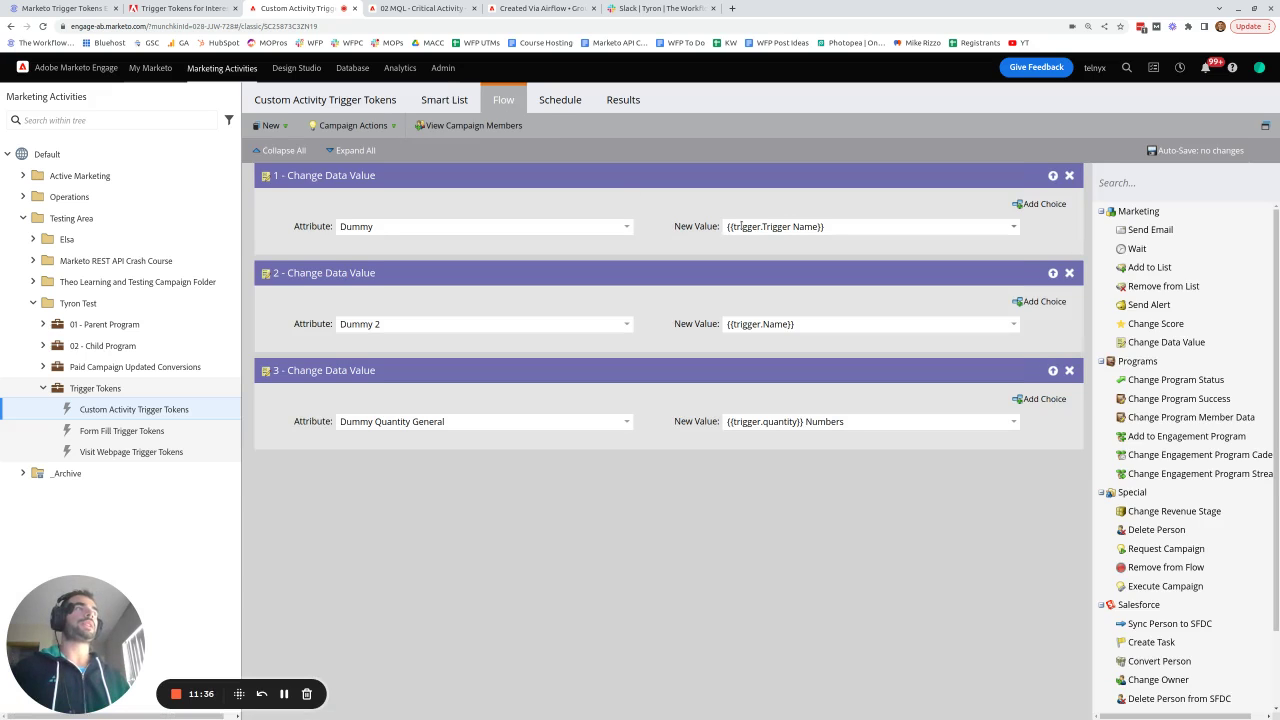
- Compare the {{trigger.Name}} token in the Dummy 2 flow step with the timestamp attribute of the MC Number is Purchased trigger
left_click(448, 101)
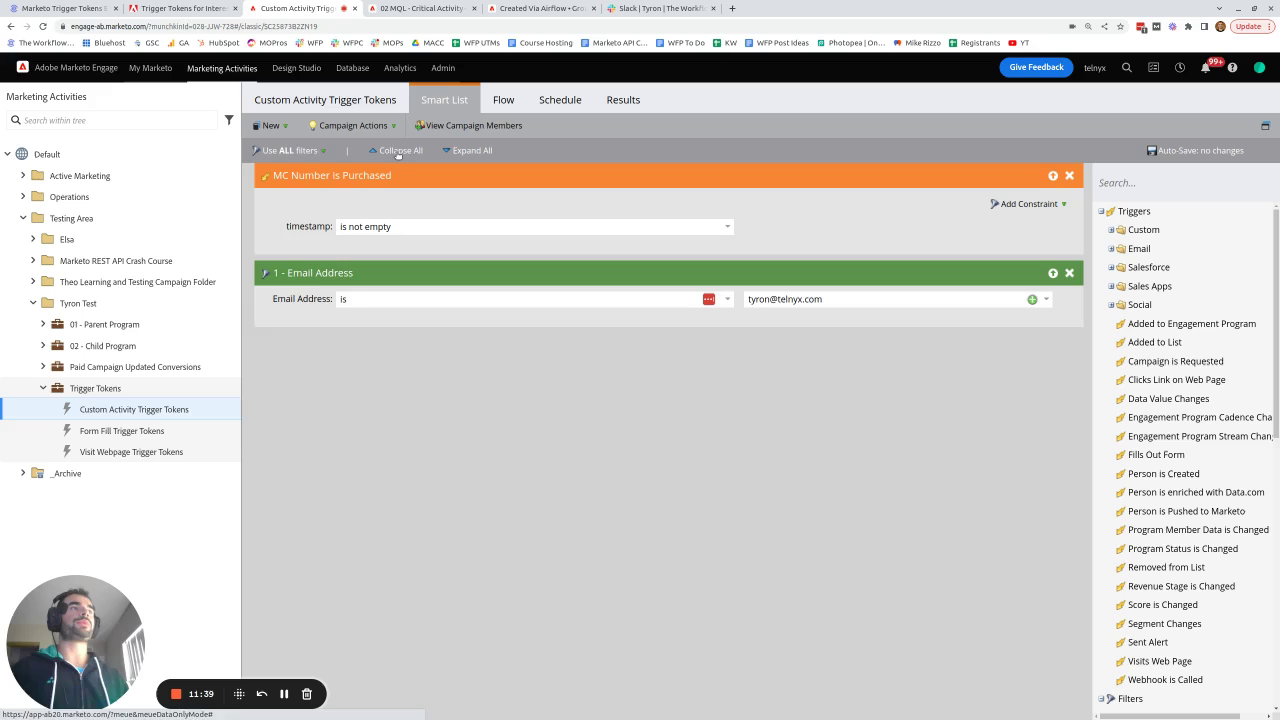
left_click(503, 101)
left_click(766, 326)
triple_click(766, 326)
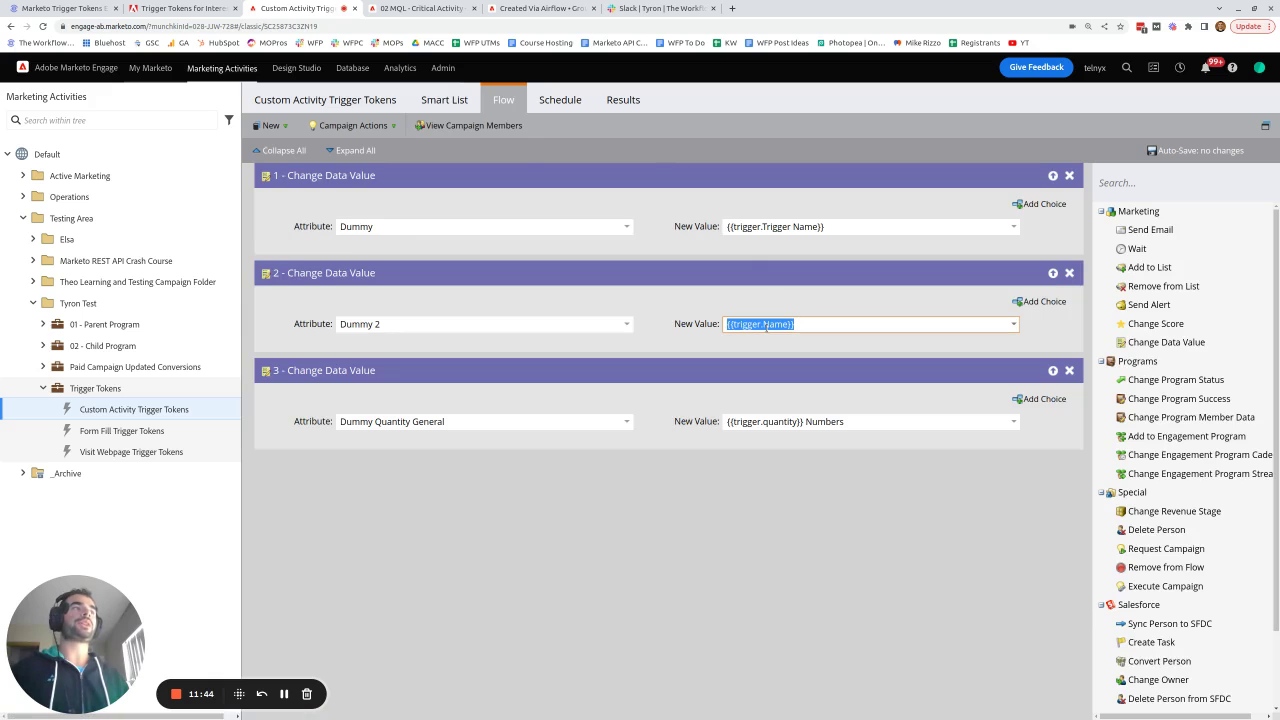
left_click(440, 97)
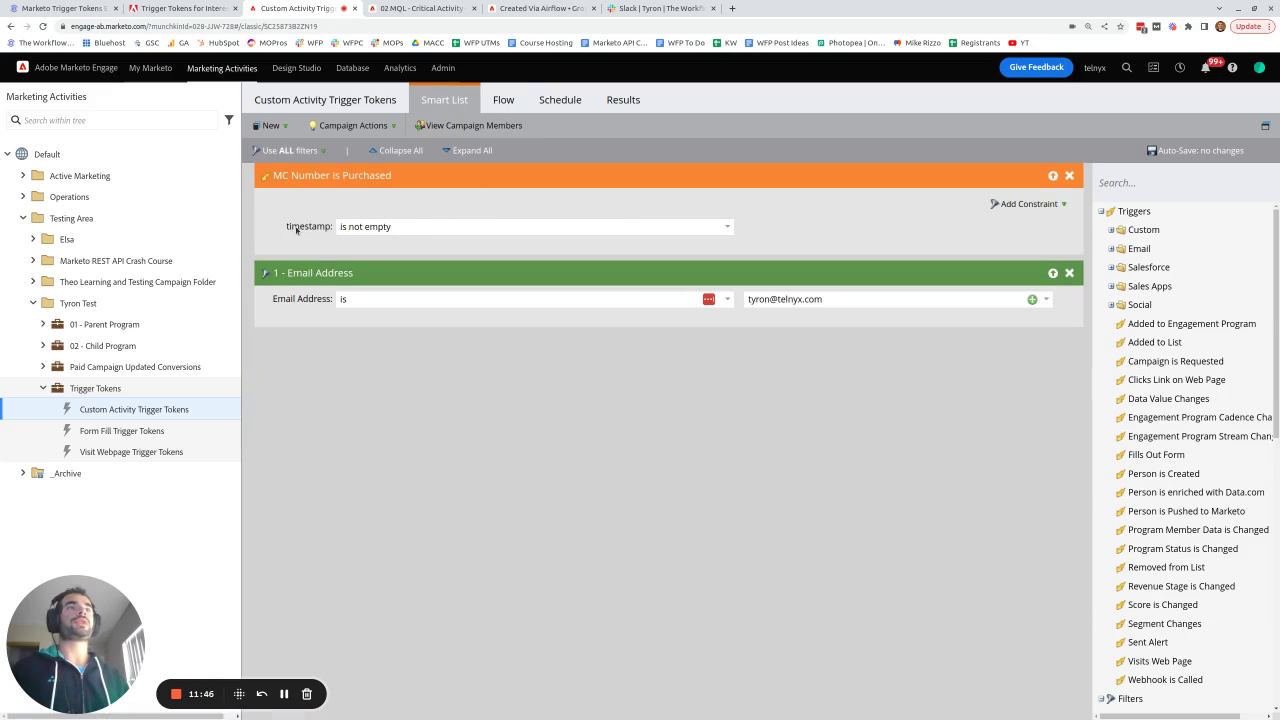
left_click_drag(286, 227, 332, 227)
- Examine the {{trigger.quantity}} token in the flow step that changes Dummy Quantity General
left_click(503, 99)
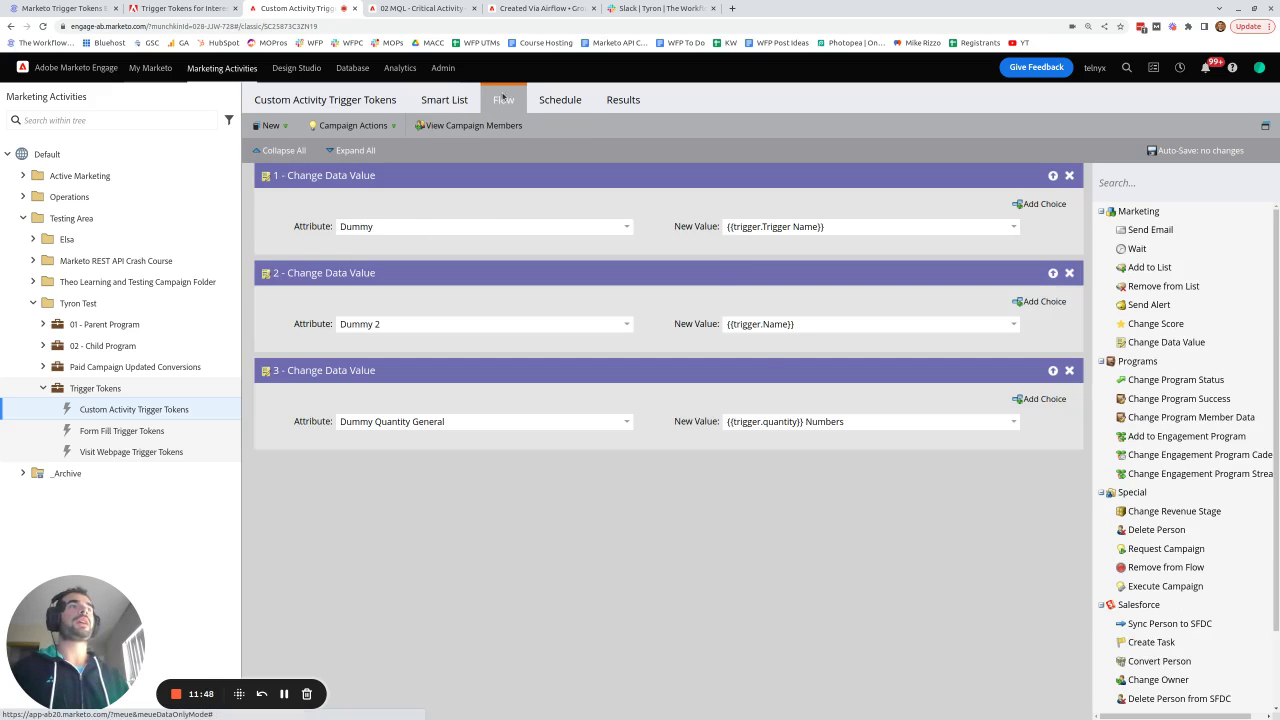
left_click(726, 422)
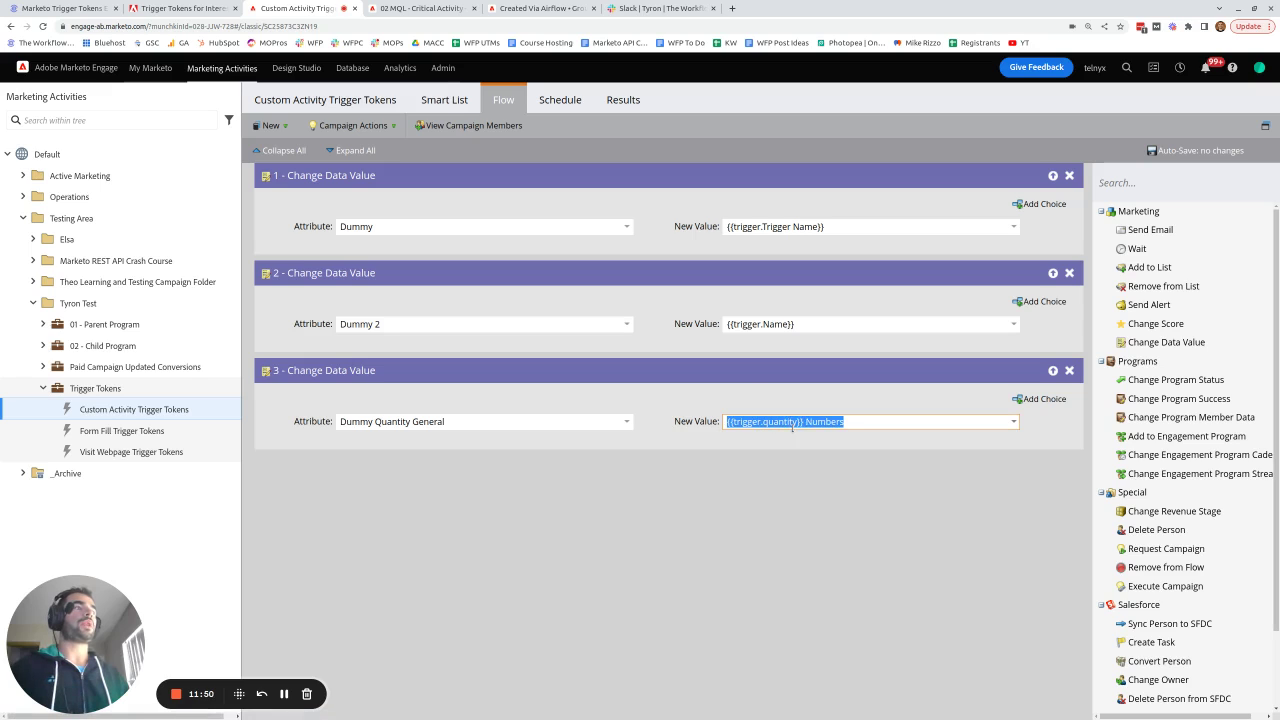
left_click_drag(726, 422, 802, 428)
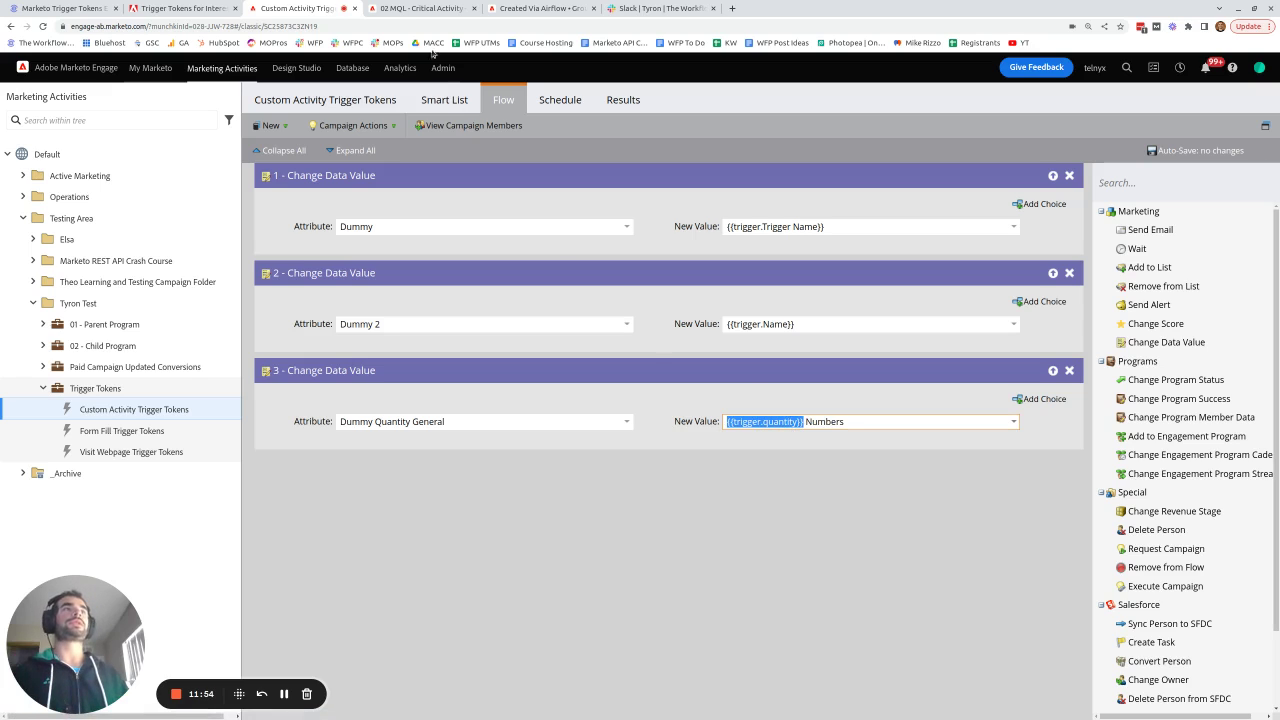
- Switch to the trigger tokens blog article and read how {{trigger.field name}} extracts additional custom activity fields
left_click(180, 8)
left_click(72, 9)
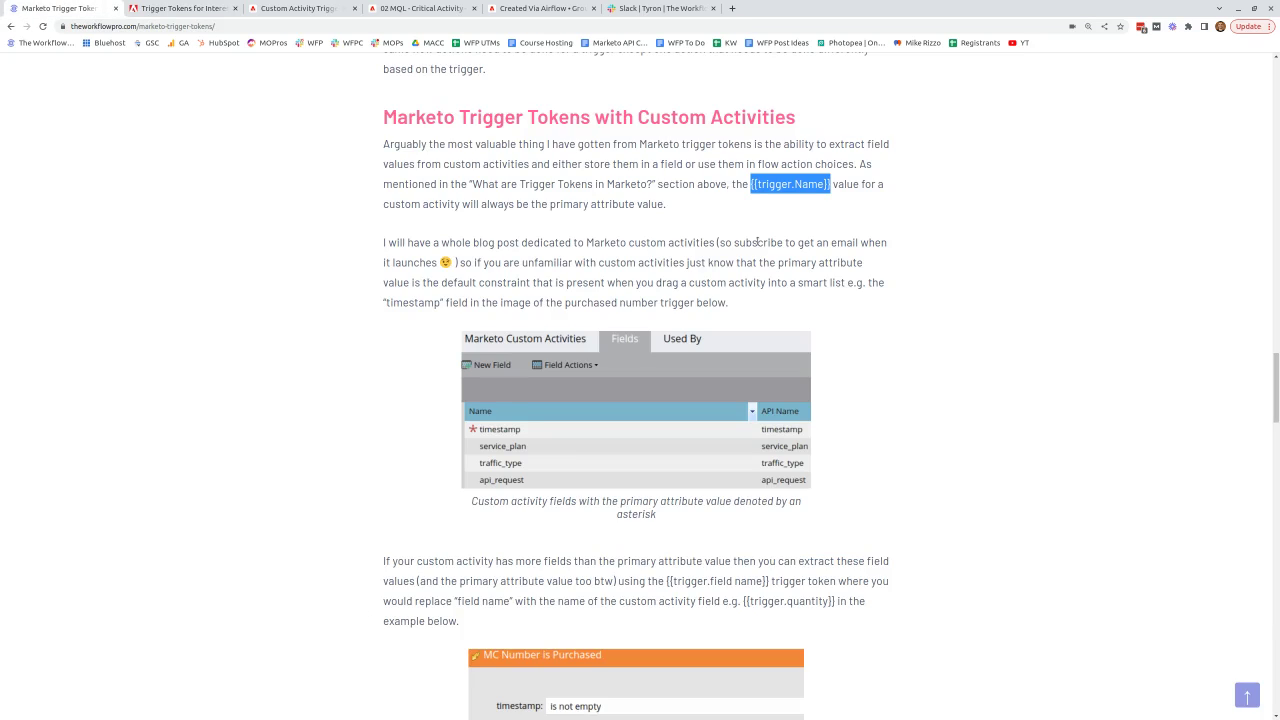
scroll(751, 234, "down", 4)
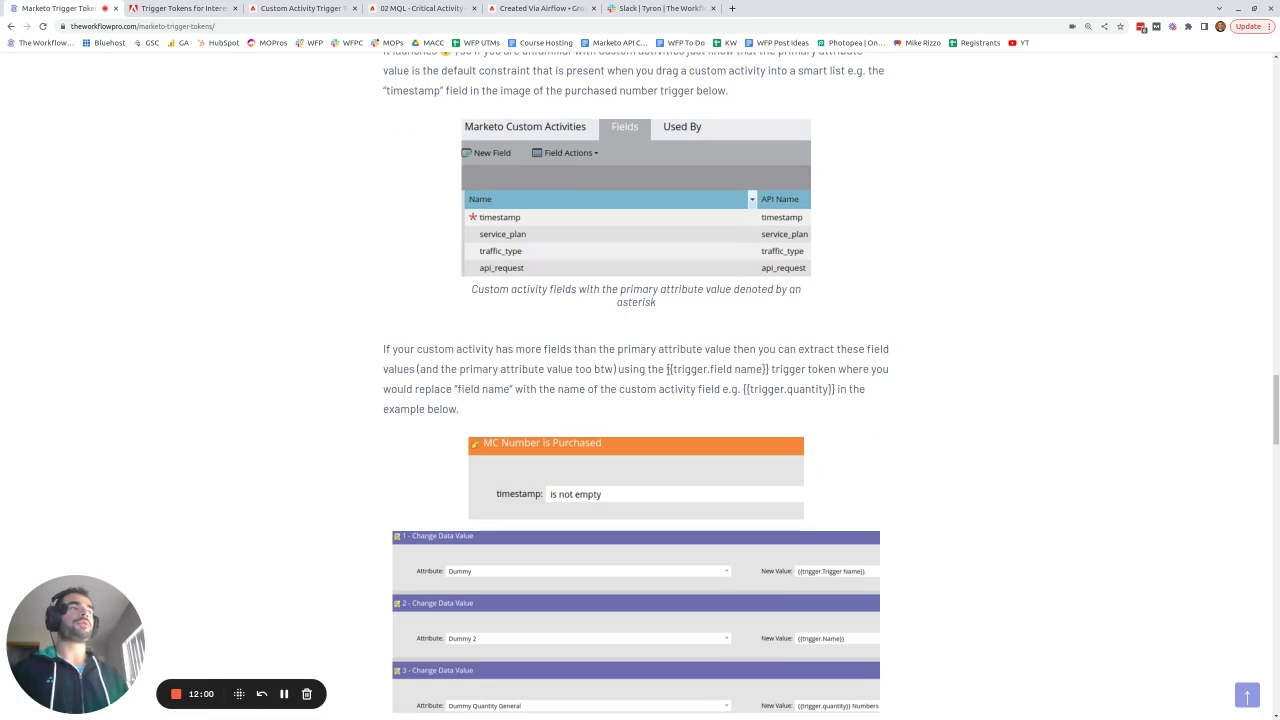
left_click_drag(666, 369, 769, 370)
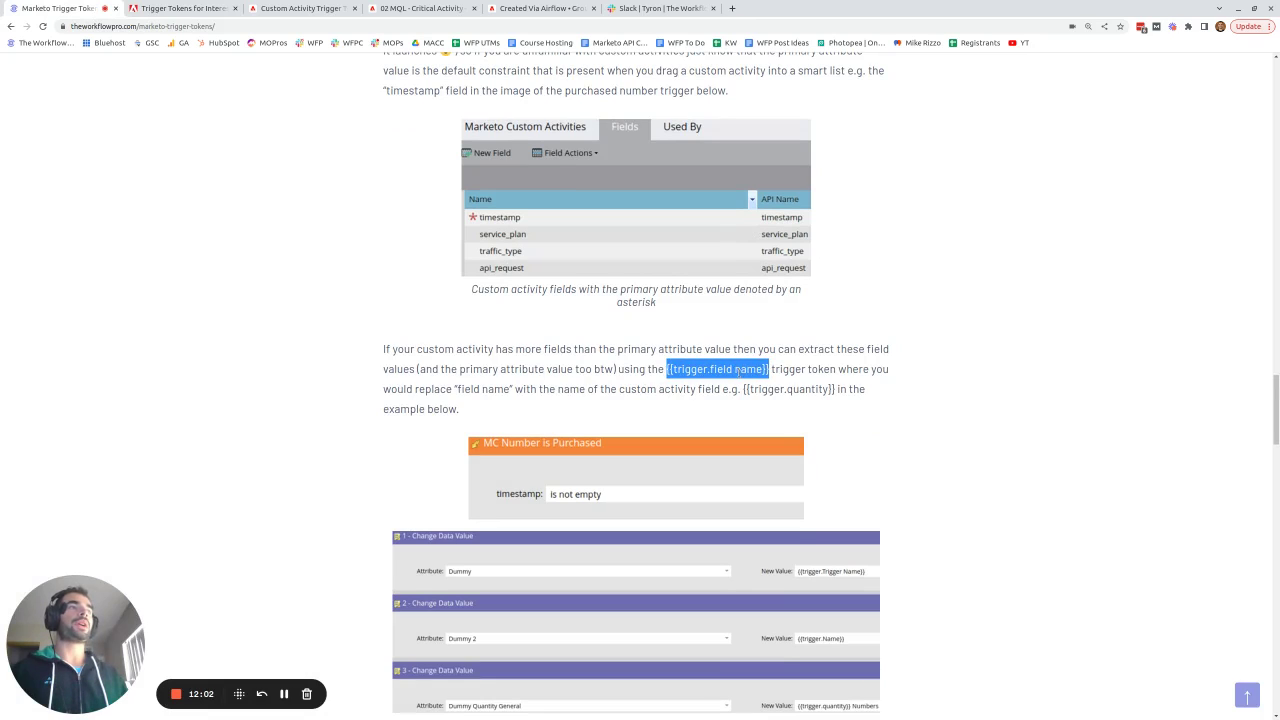
left_click_drag(457, 389, 830, 389)
left_click(803, 390)
- Return to the Created Via Airflow smart list and examine the fax, sms and other constraints available for MC_Number was Searched
left_click(545, 8)
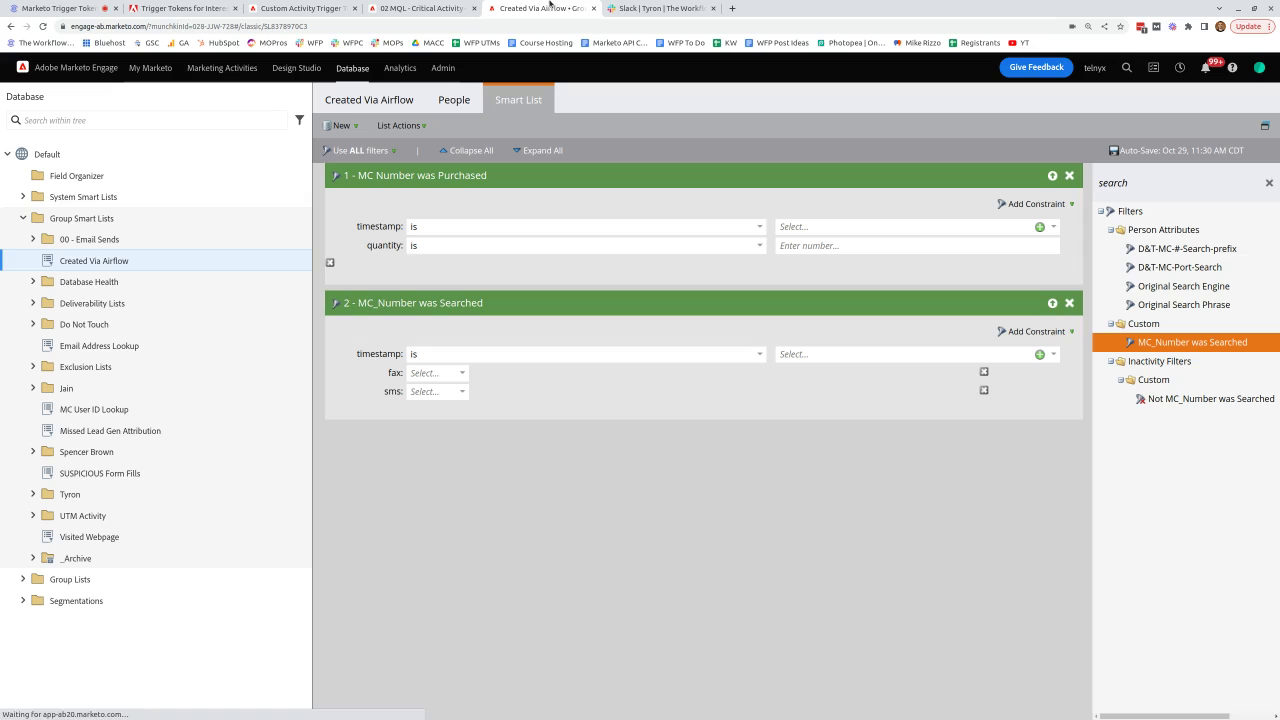
left_click(1071, 332)
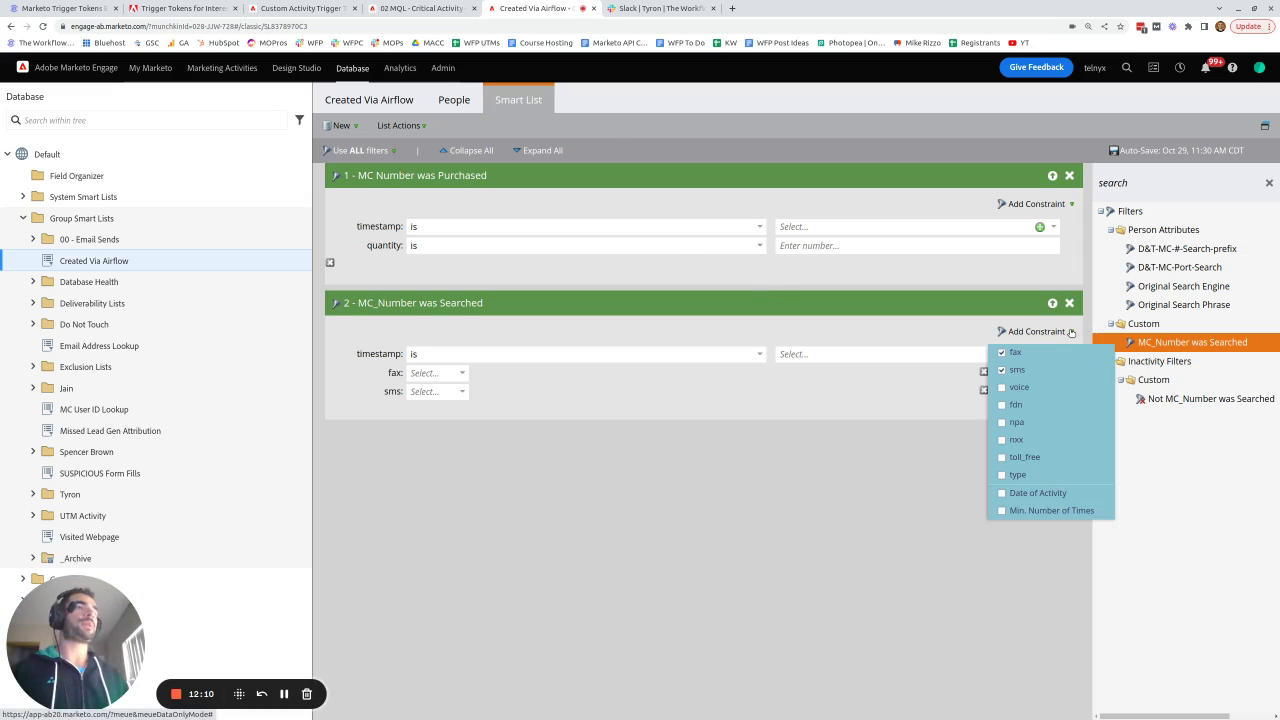
left_click(389, 377)
left_click_drag(384, 392, 400, 396)
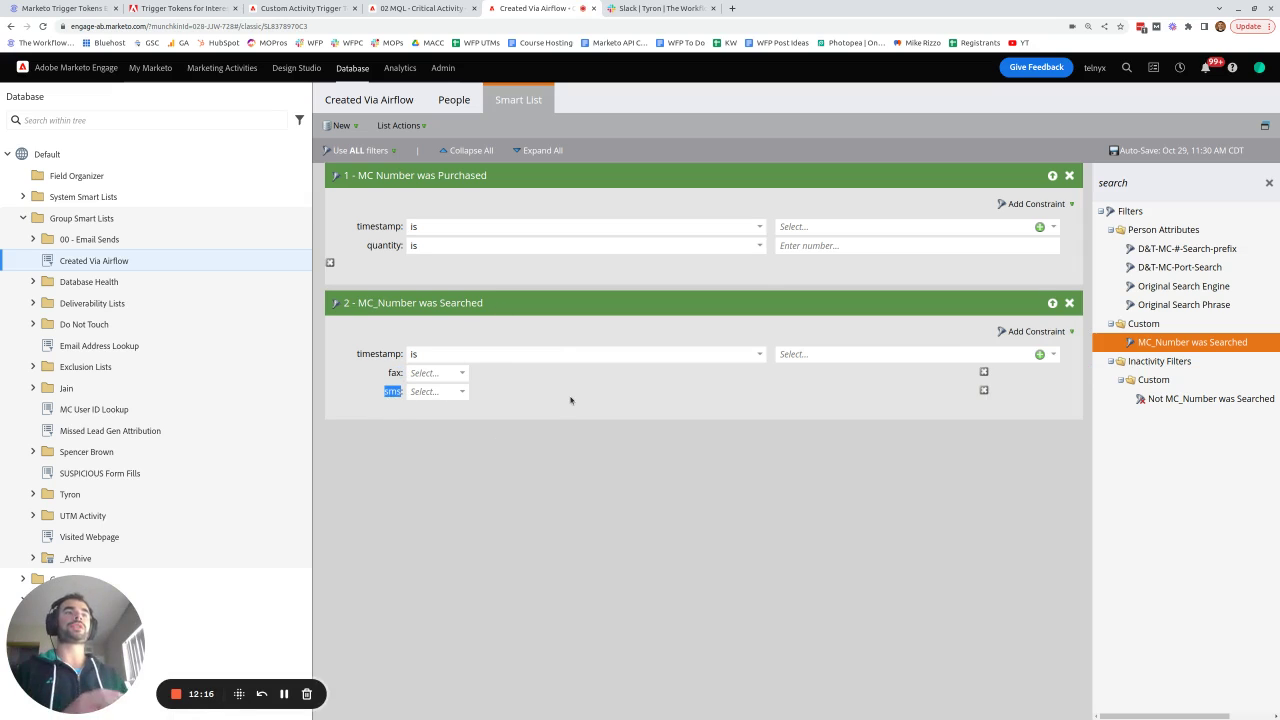
left_click_drag(382, 375, 402, 392)
left_click(1070, 331)
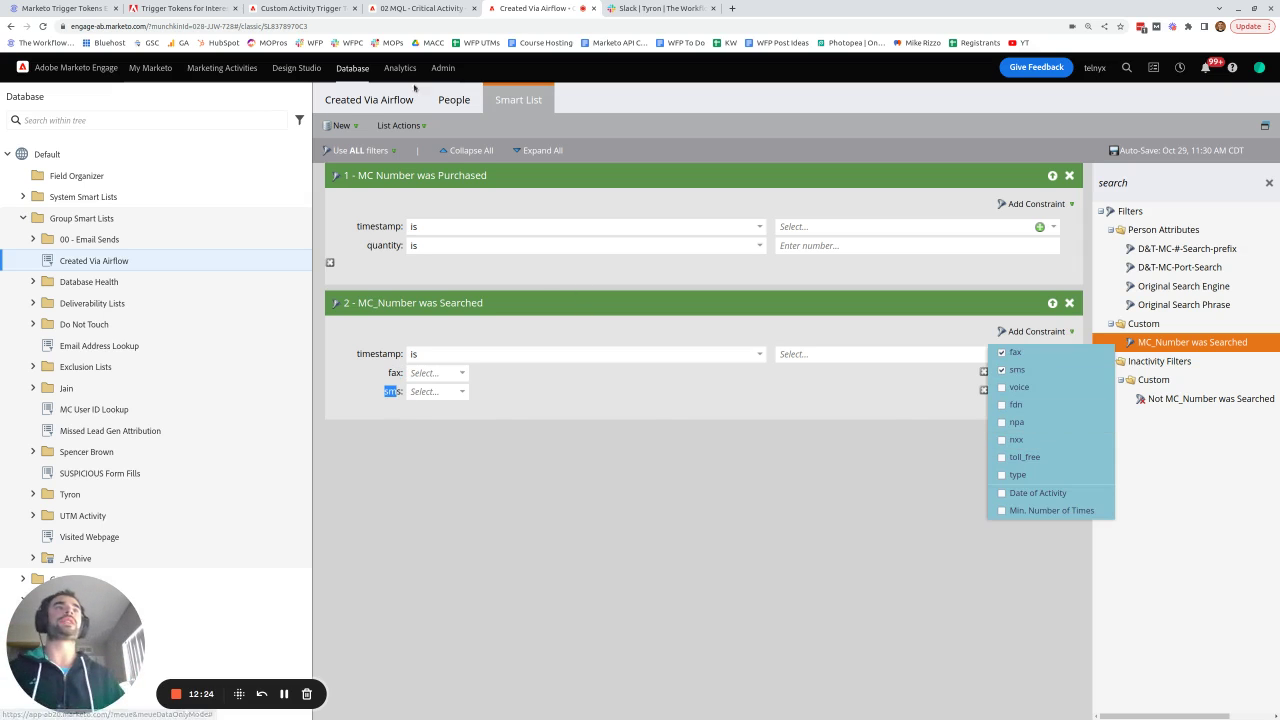
- Open the results of the Custom Activity Trigger Tokens campaign and check the value written to the Dummy field
left_click(310, 7)
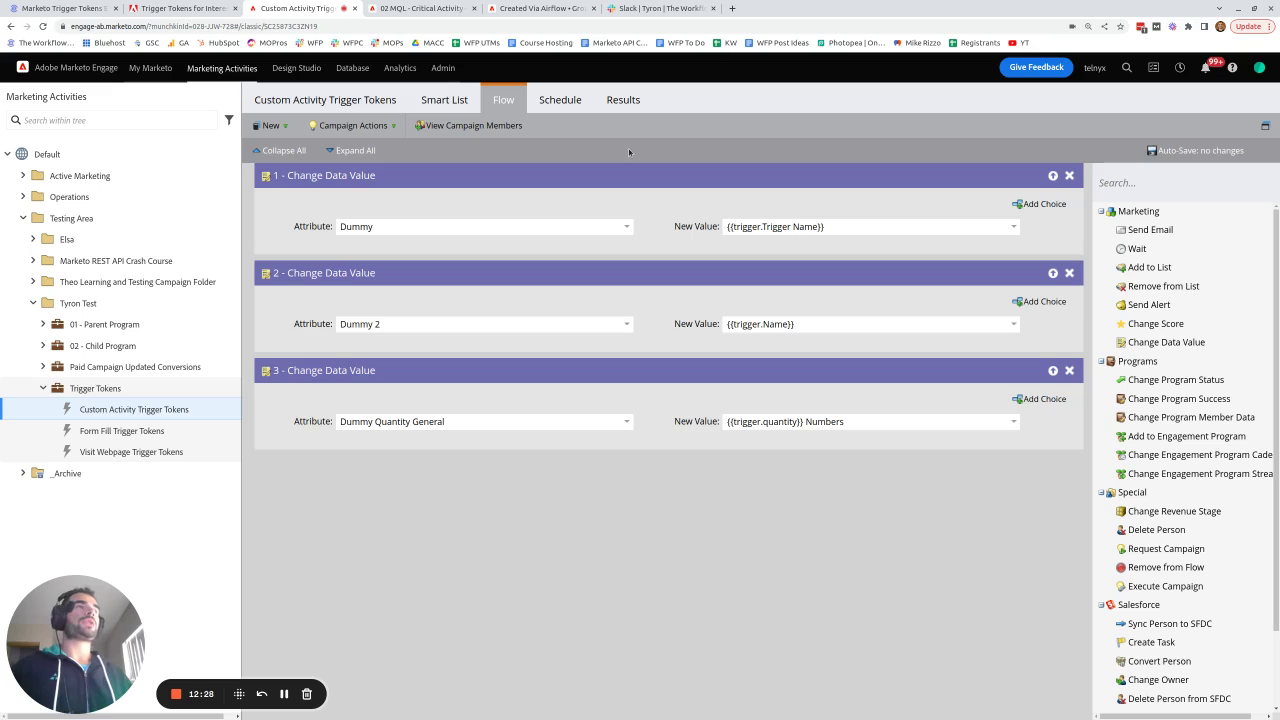
left_click(623, 100)
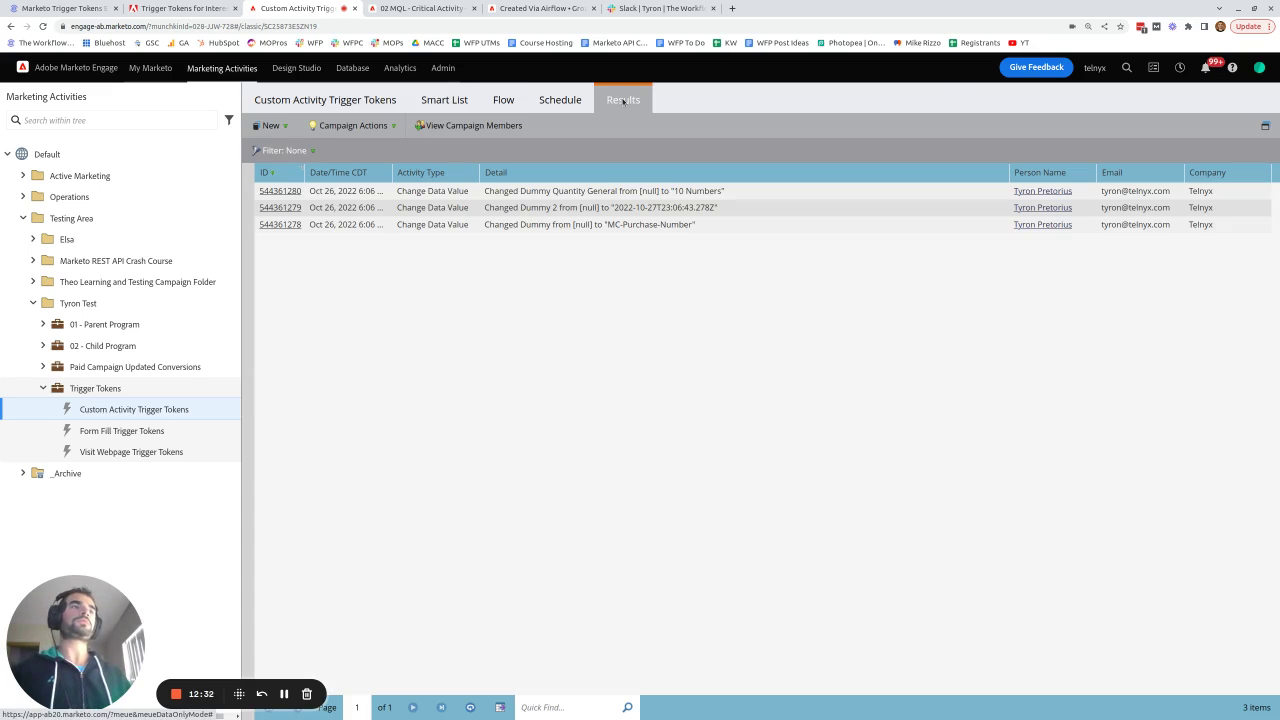
left_click(650, 226)
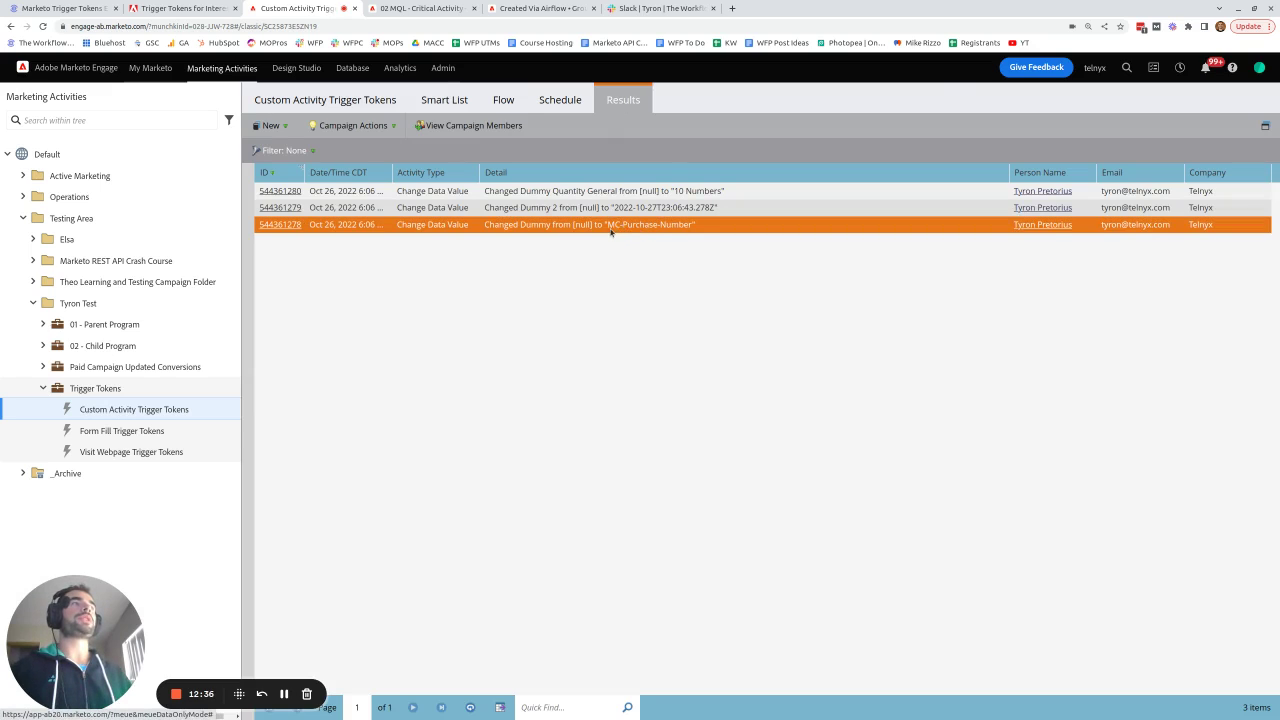
- Compare the {{trigger.Name}} token in the second flow step with the campaign result logged for Dummy 2
left_click(505, 101)
left_click(770, 326)
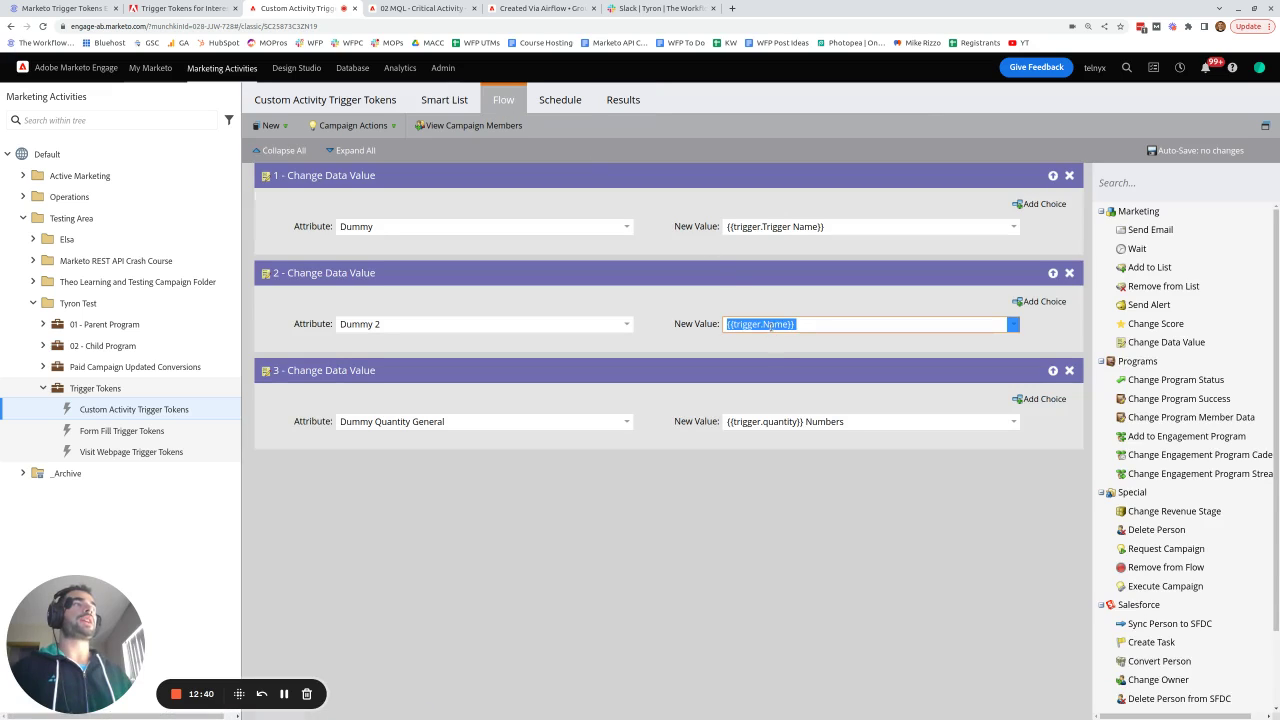
left_click(628, 104)
left_click(633, 212)
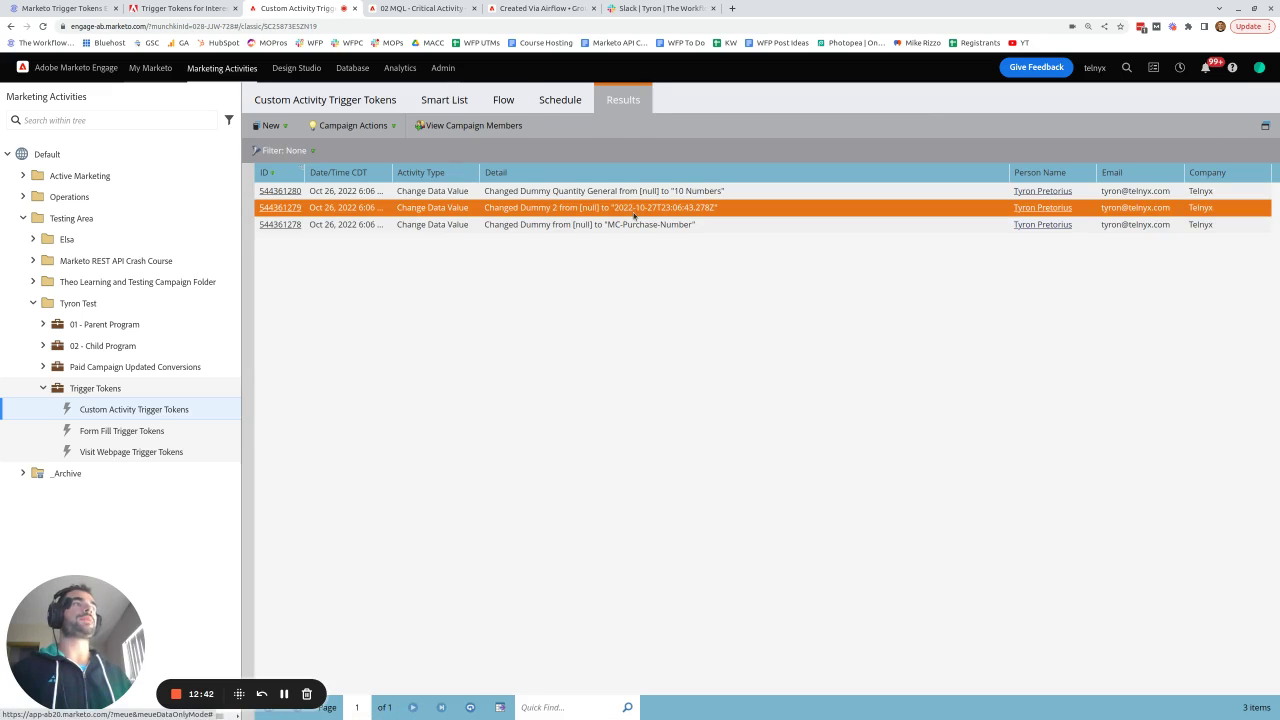
- Compare the {{trigger.quantity}} token in the third flow step with the campaign result logged for Dummy Quantity General
left_click(505, 101)
left_click(760, 421)
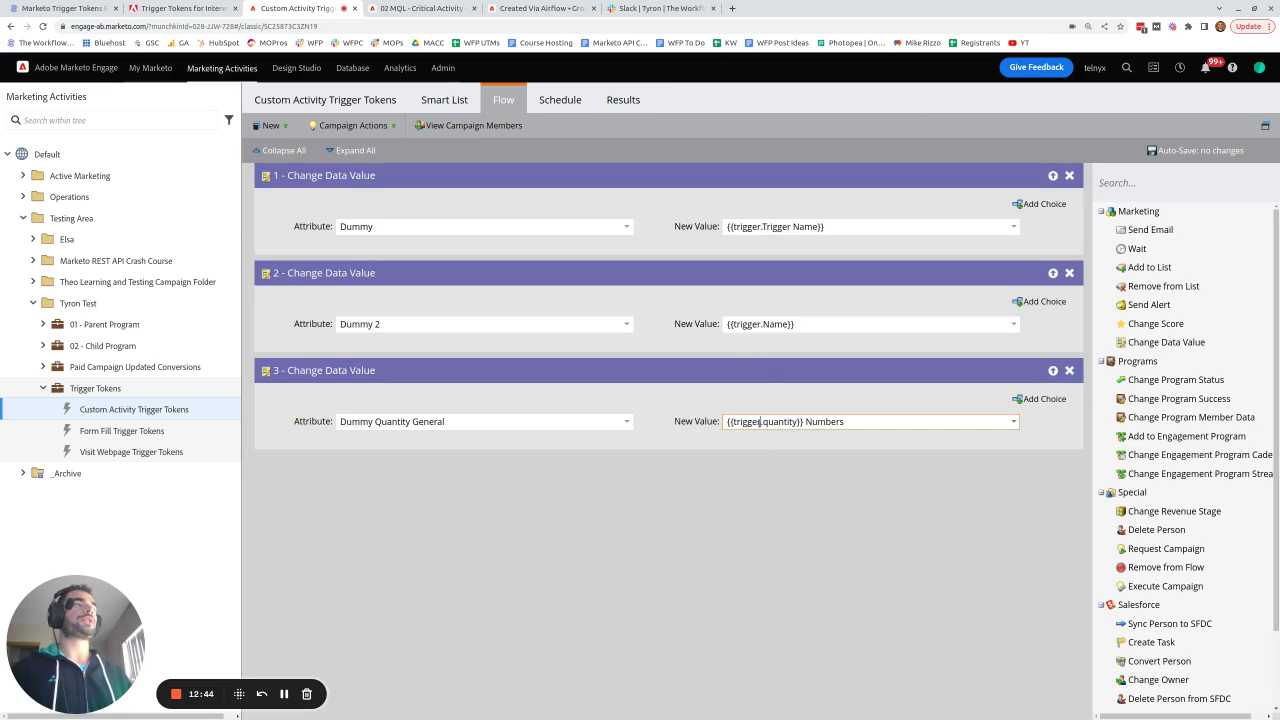
left_click_drag(763, 422, 797, 422)
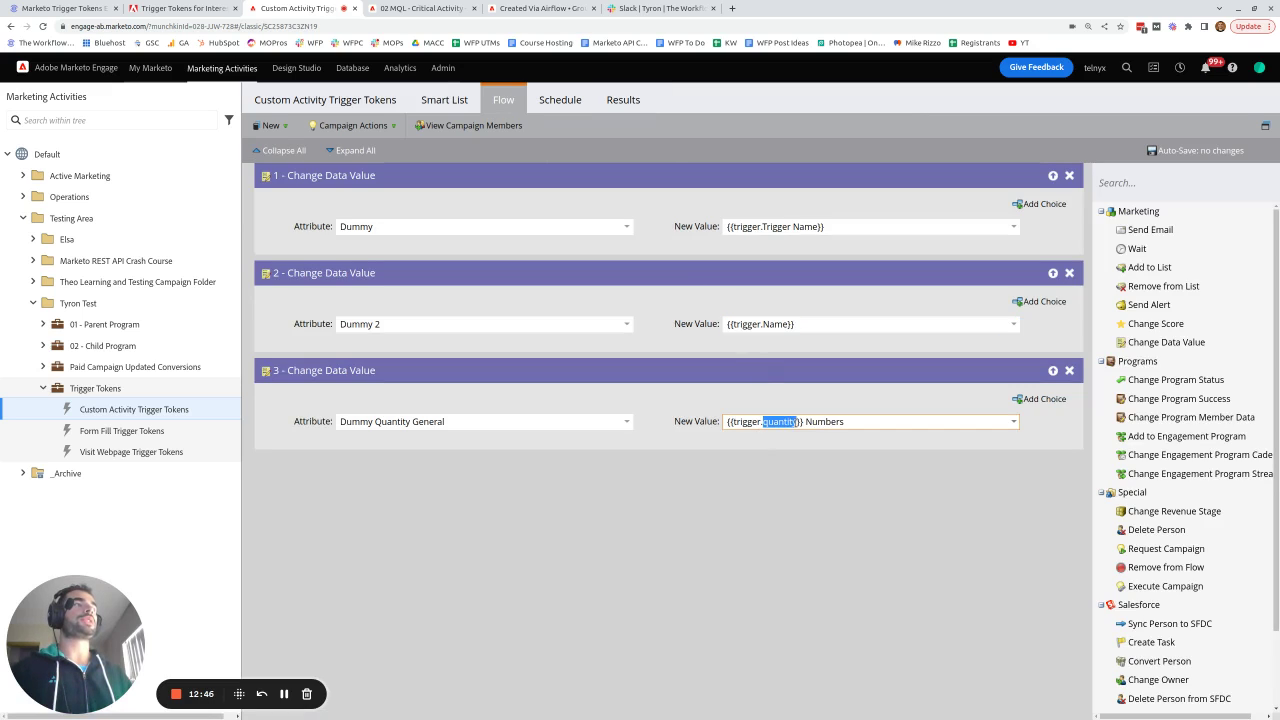
left_click(623, 100)
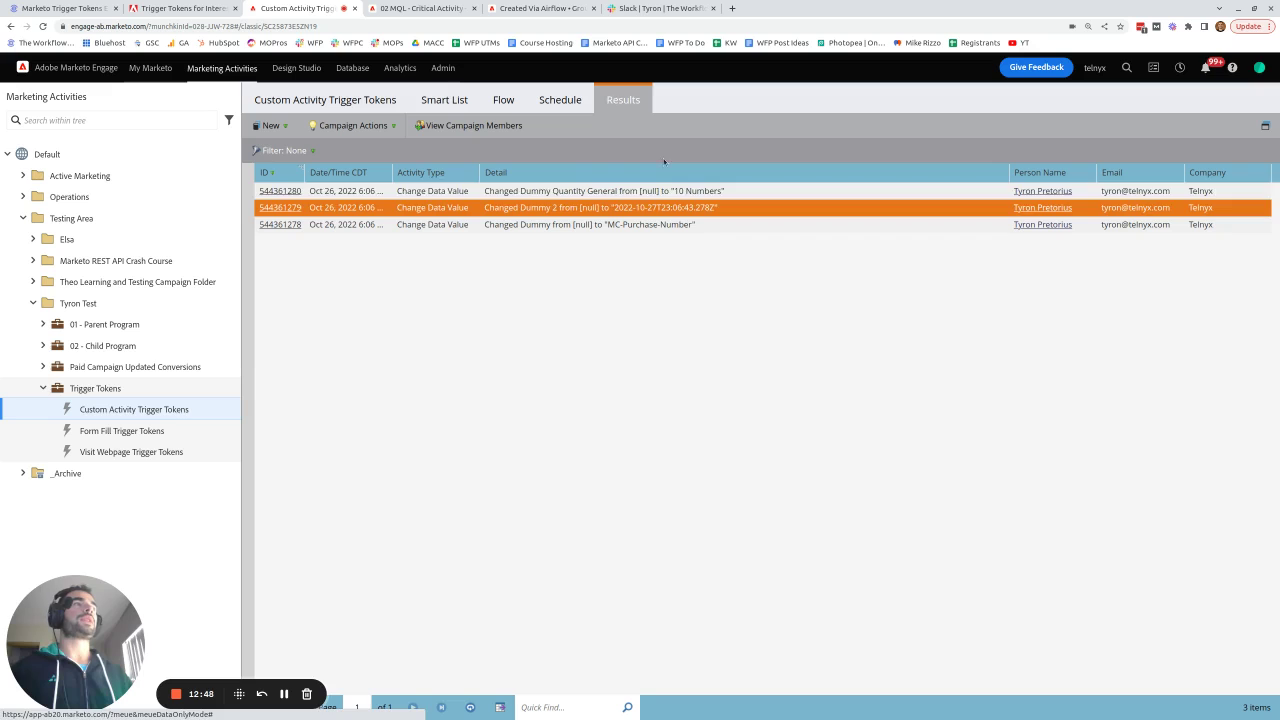
left_click(708, 193)
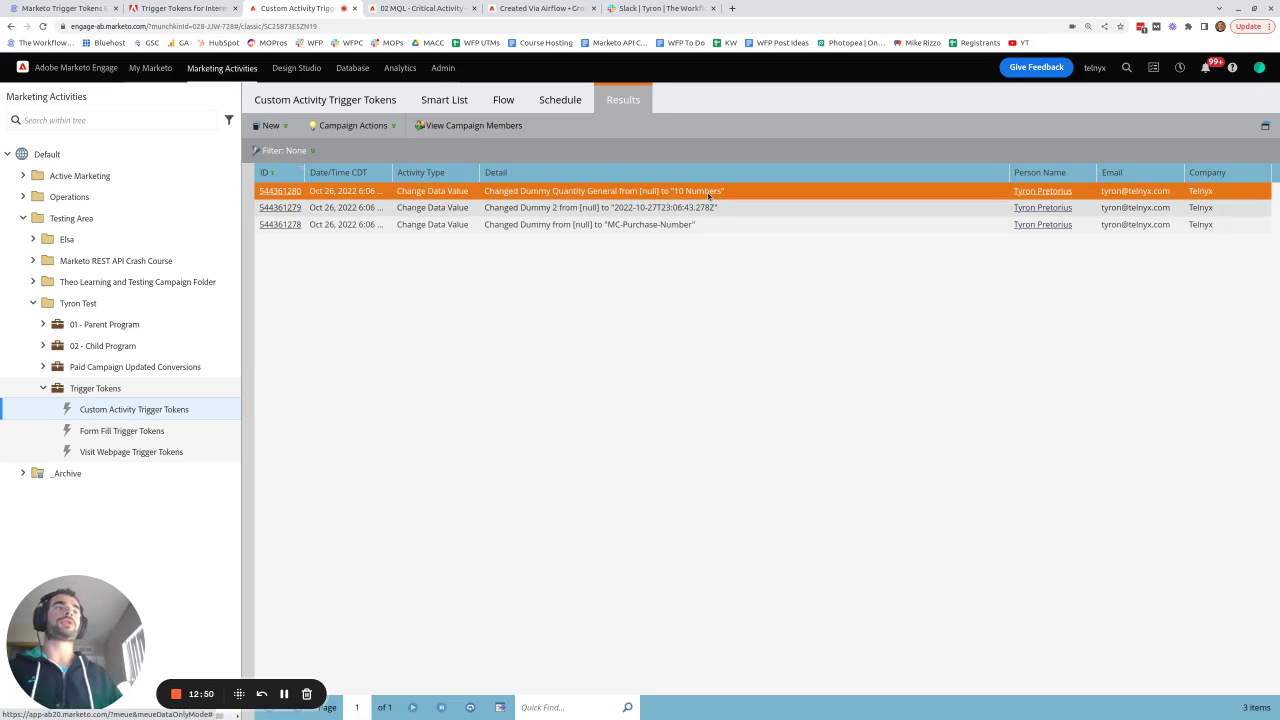
- Recheck the quantity token against the campaign results, and review the {{trigger.Name}} and {{trigger.quantity}} tokens in the flow again
left_click(503, 99)
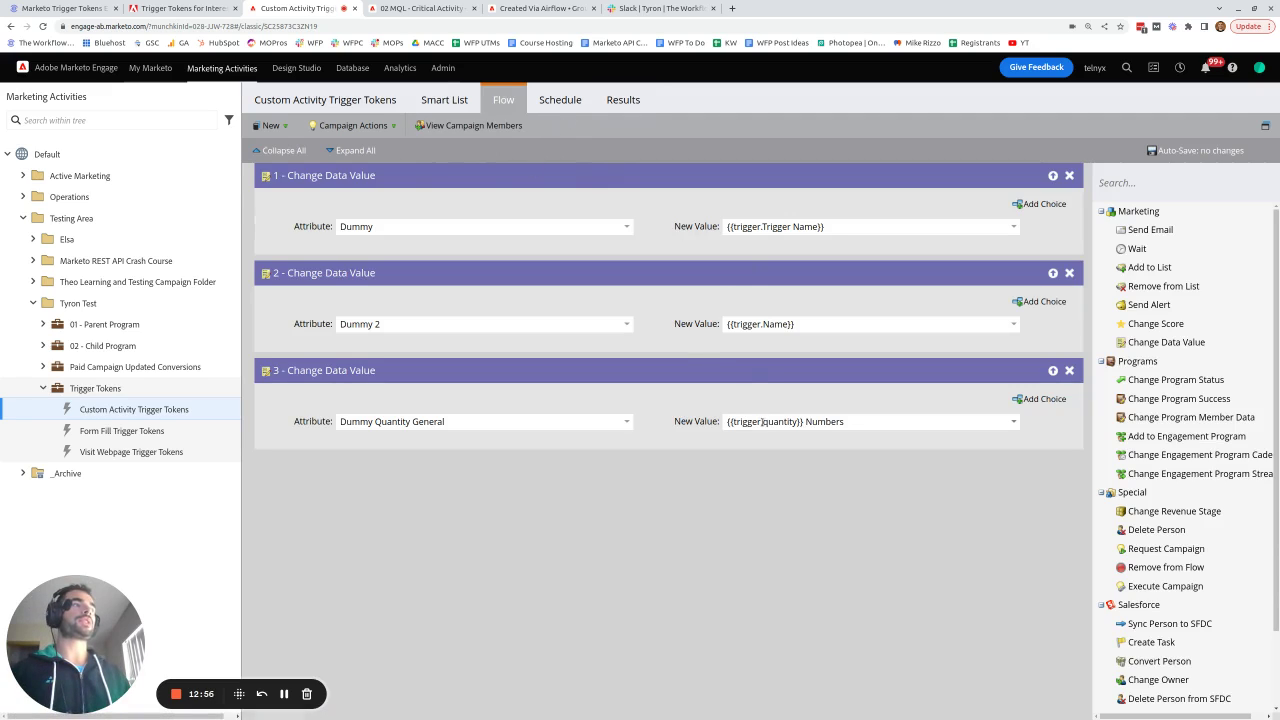
left_click_drag(763, 421, 798, 421)
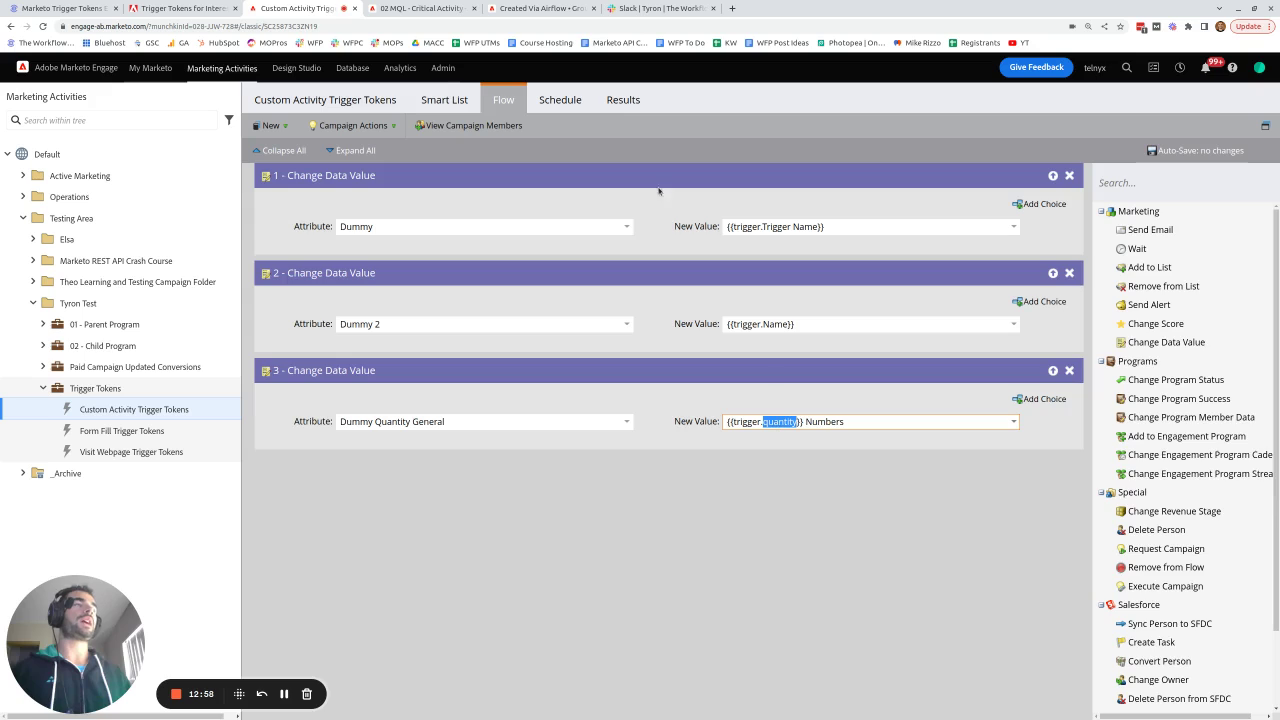
left_click(623, 100)
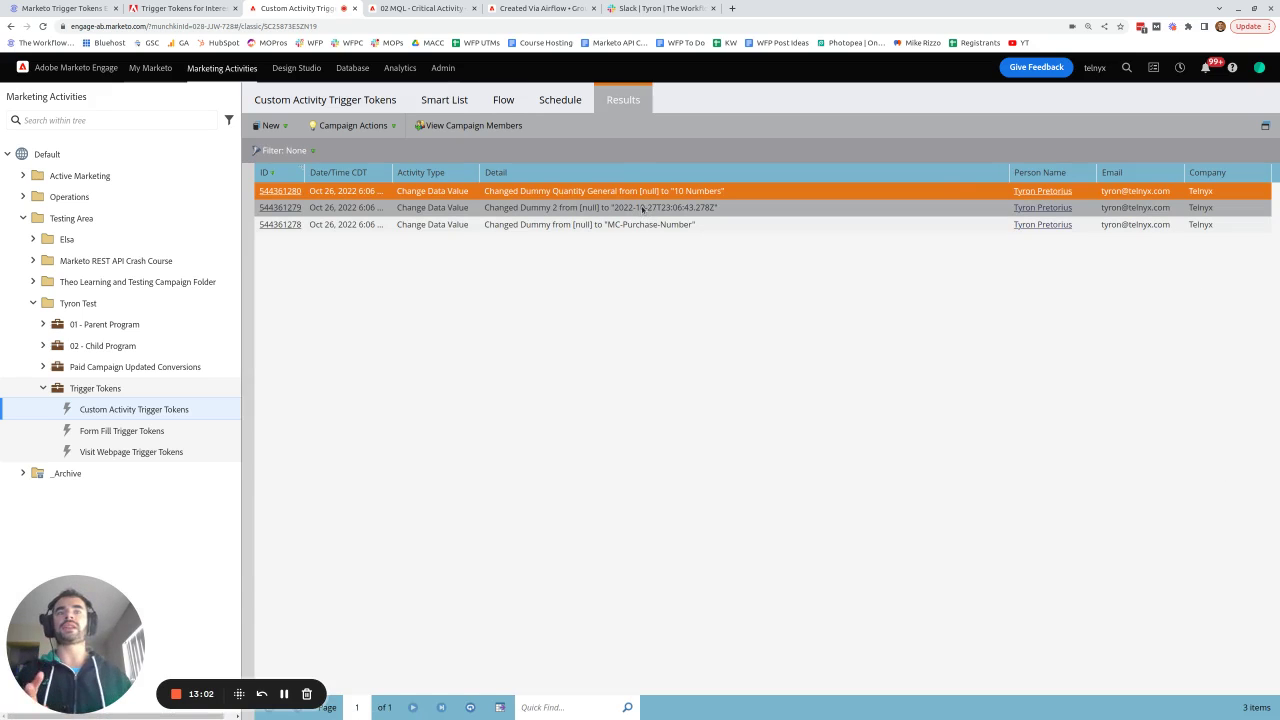
left_click(503, 100)
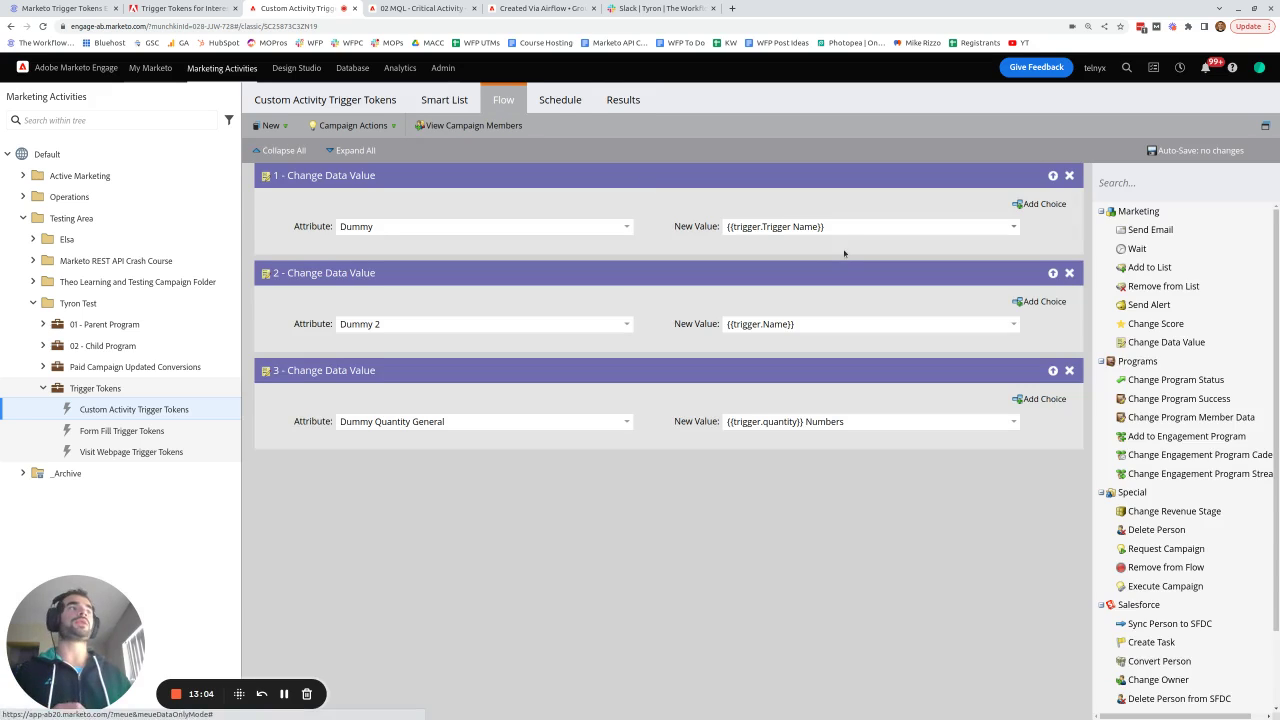
left_click(791, 324)
key("ctrl+a")
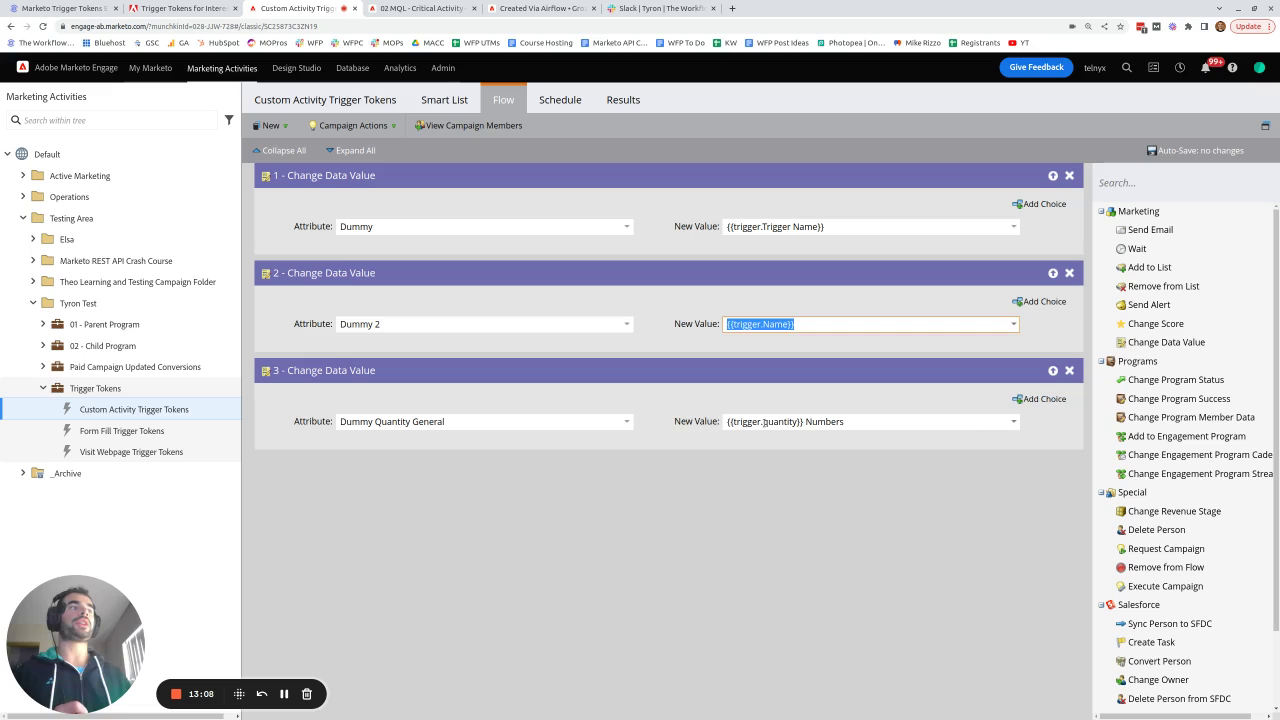
left_click_drag(763, 421, 796, 421)
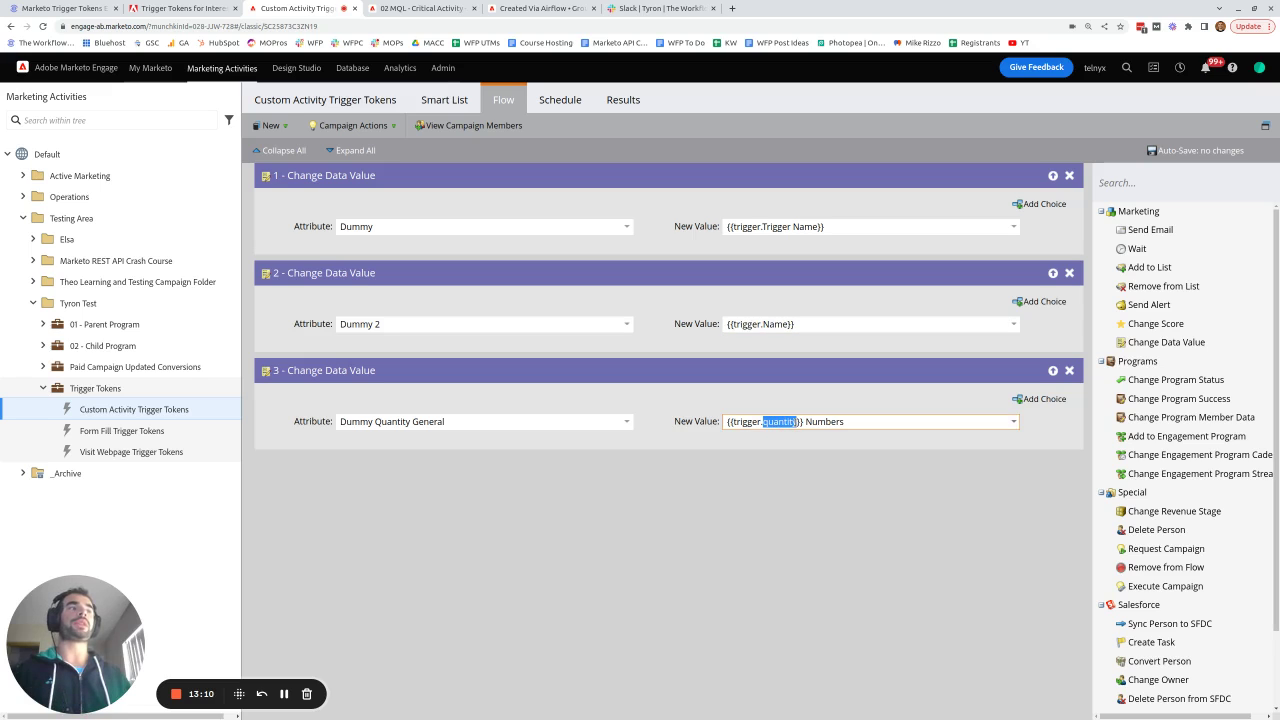
left_click(795, 503)
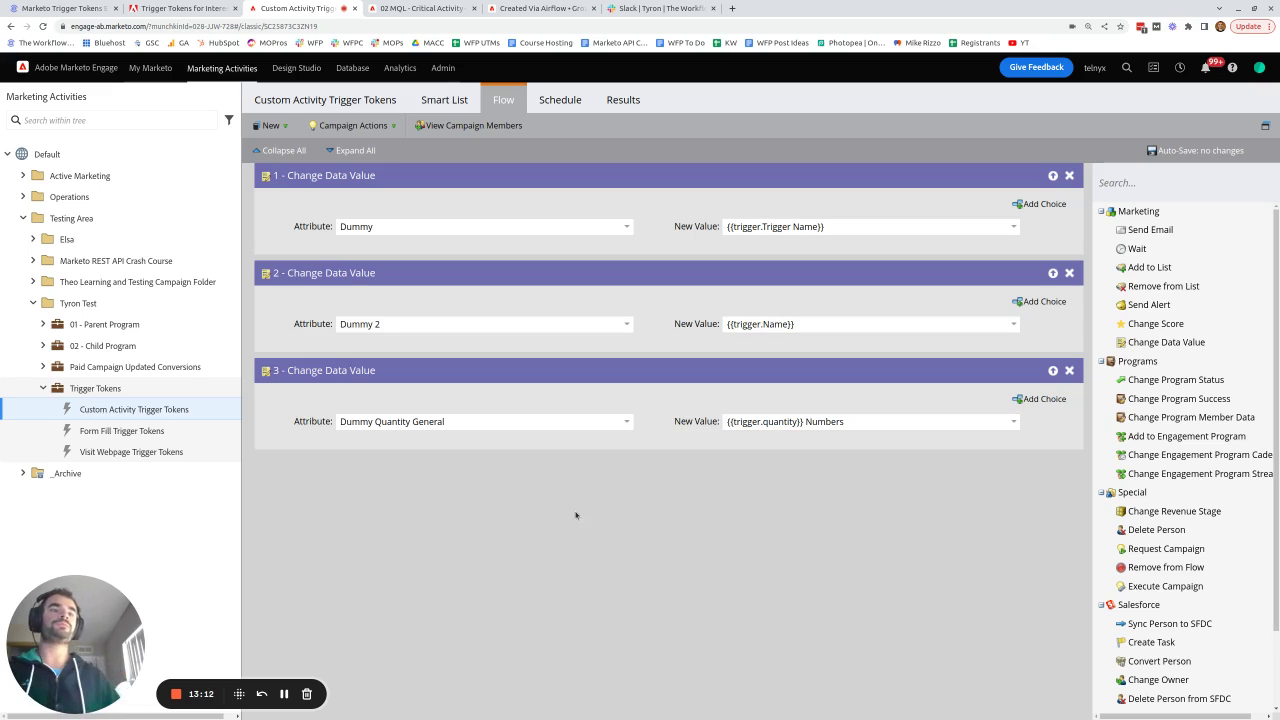
- Switch to the blog article and read the section on Marketo trigger tokens in webhooks
left_click(68, 8)
scroll(762, 330, "down", 6)
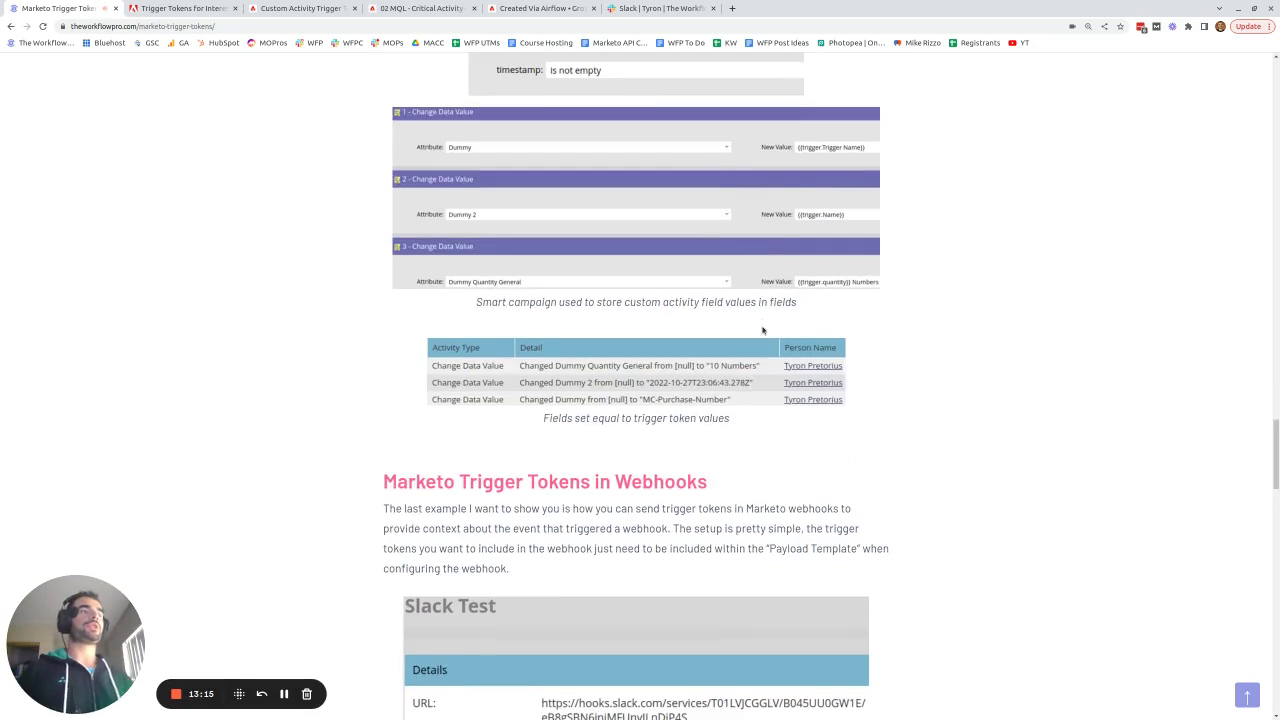
scroll(762, 330, "down", 1)
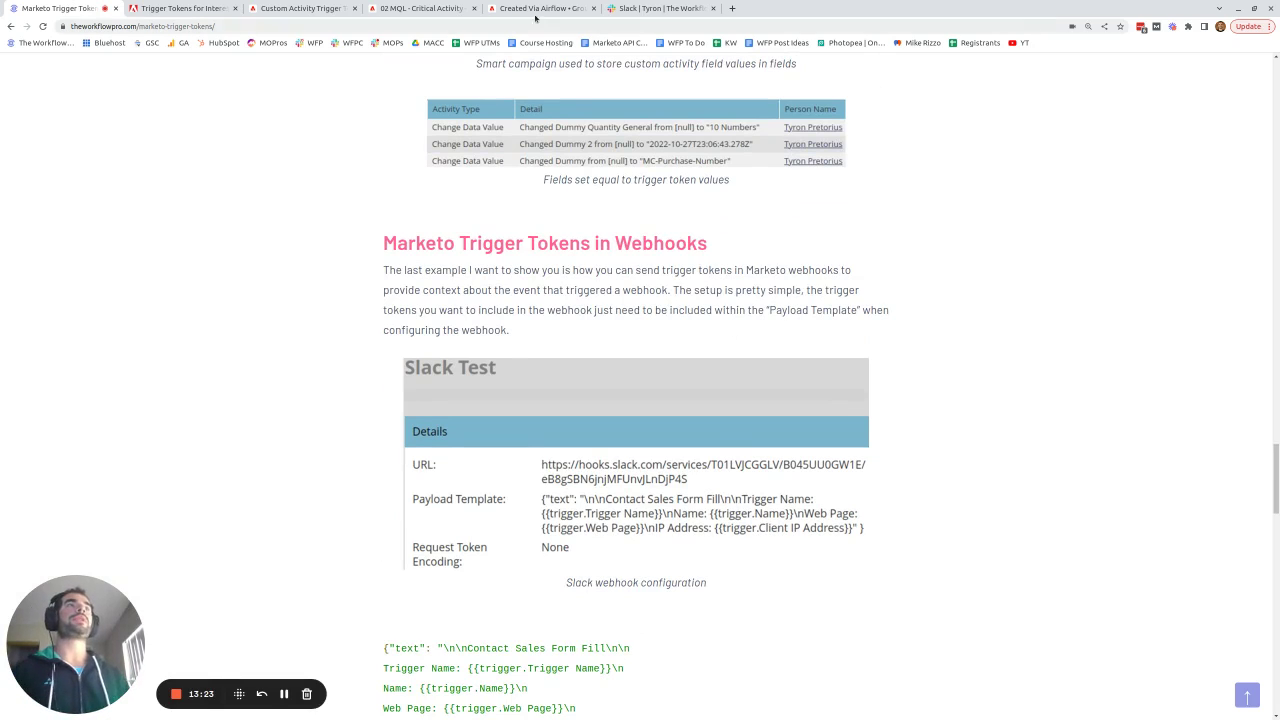
- Switch to Marketo's admin area and open the Slack Test webhook
left_click(535, 12)
left_click(443, 68)
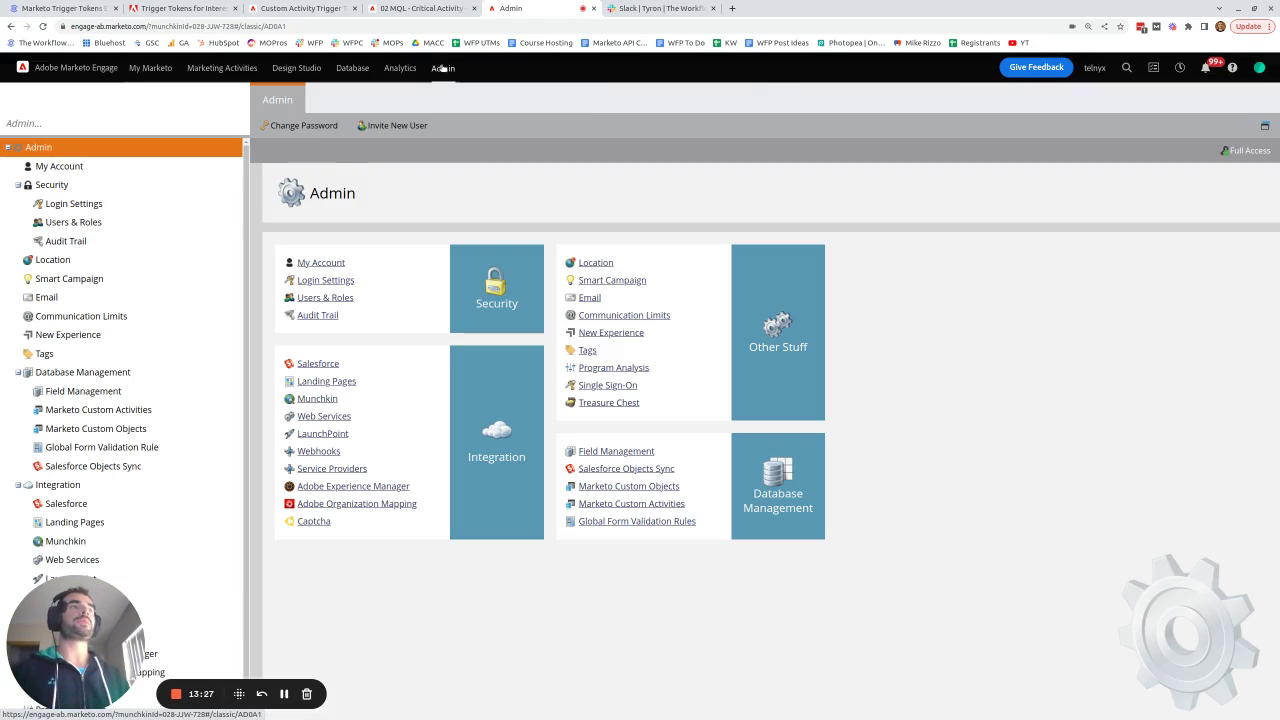
scroll(168, 300, "down", 1)
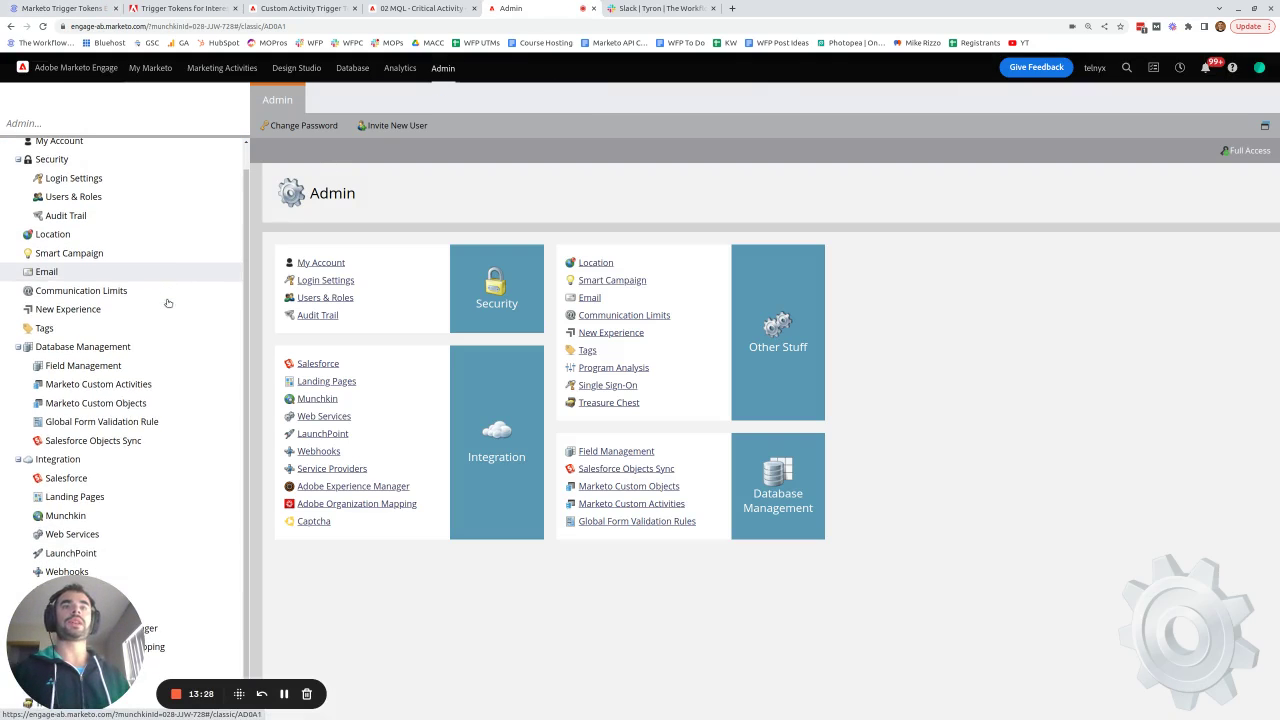
left_click(66, 572)
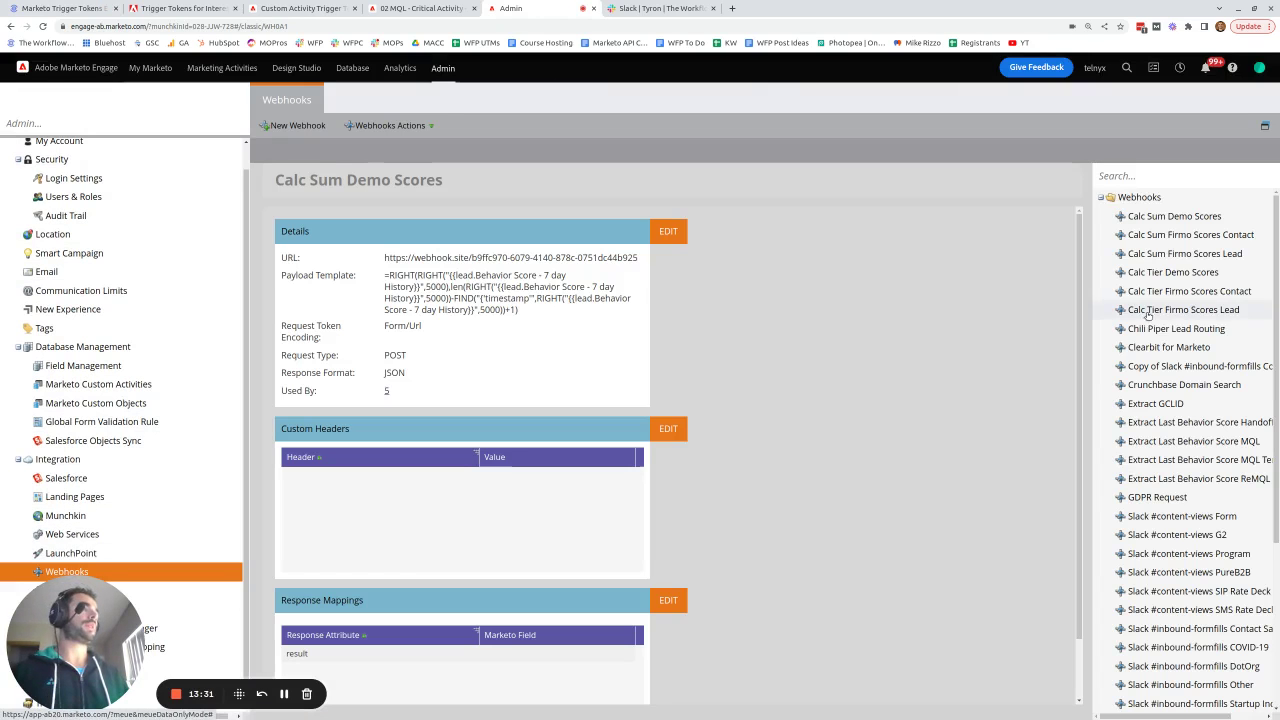
scroll(1165, 420, "down", 2)
scroll(1186, 508, "down", 2)
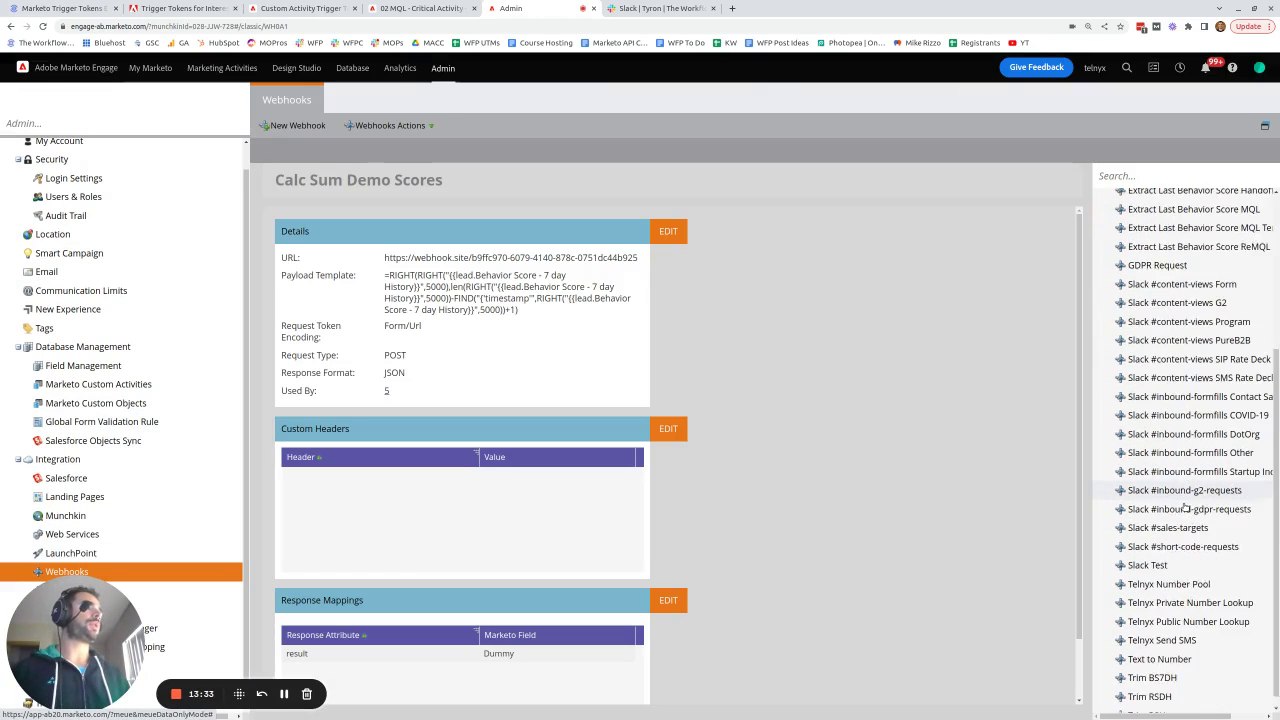
left_click(1140, 553)
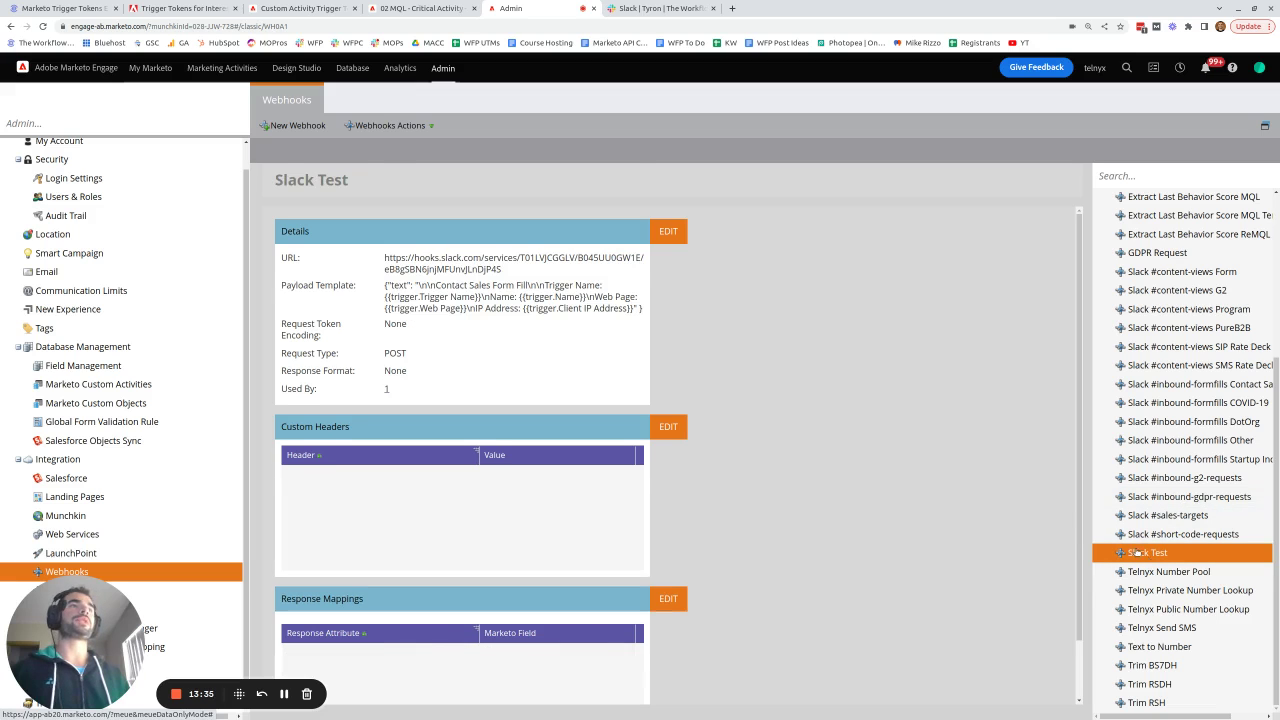
- Switch to the blog article and read how the Slack webhook payload produces the example message sent to Slack
left_click(60, 8)
scroll(672, 378, "down", 2)
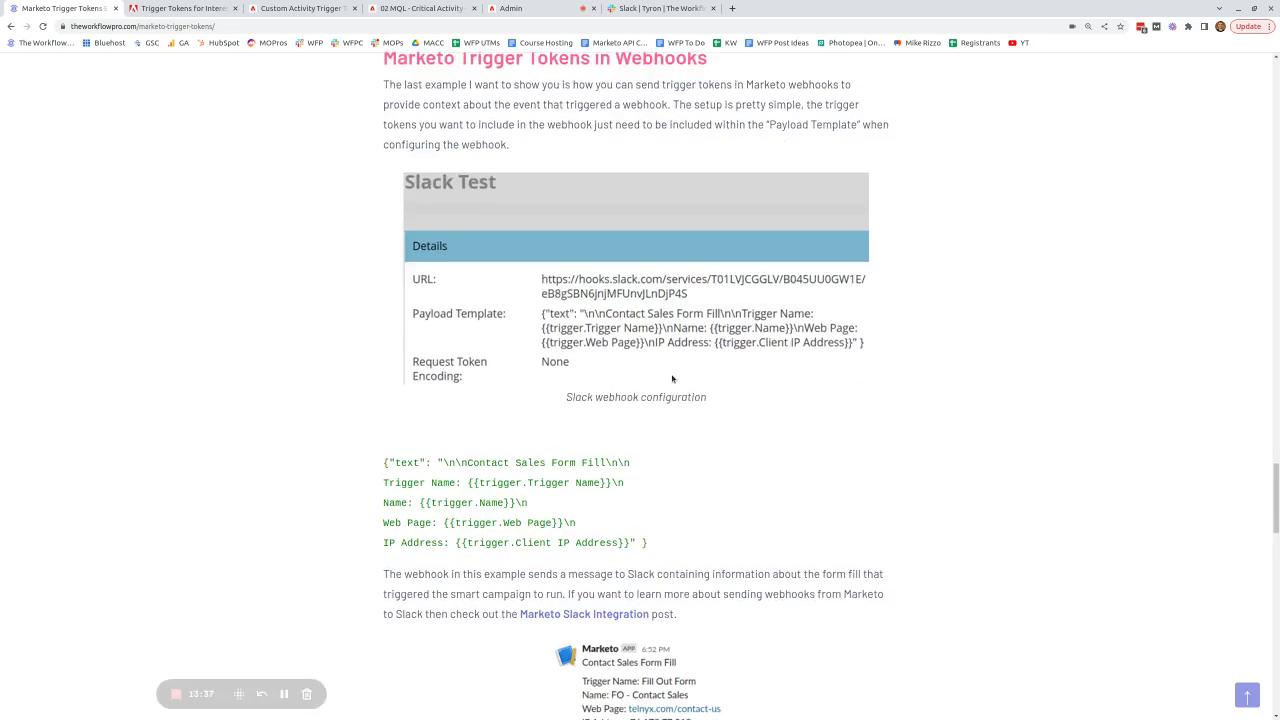
scroll(672, 378, "down", 4)
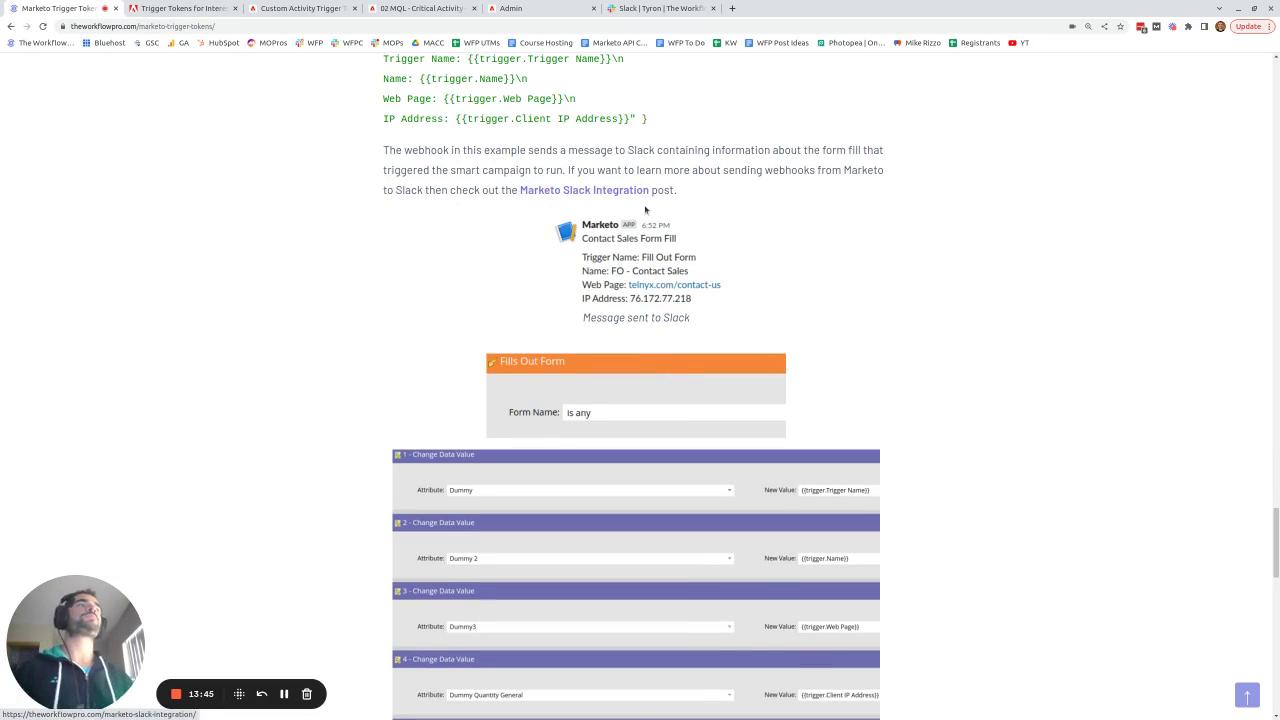
- Return to the Slack Test webhook in Marketo and examine its URL and the trigger tokens in its payload template
left_click(498, 5)
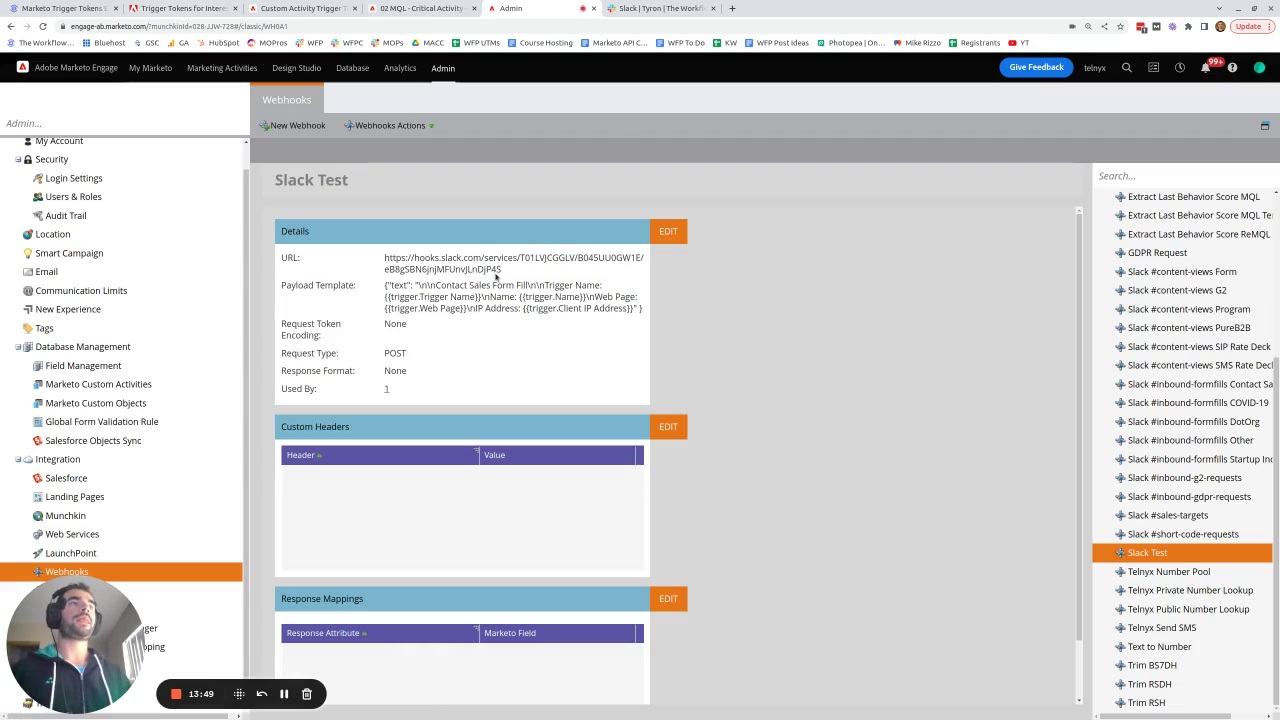
left_click_drag(502, 270, 386, 259)
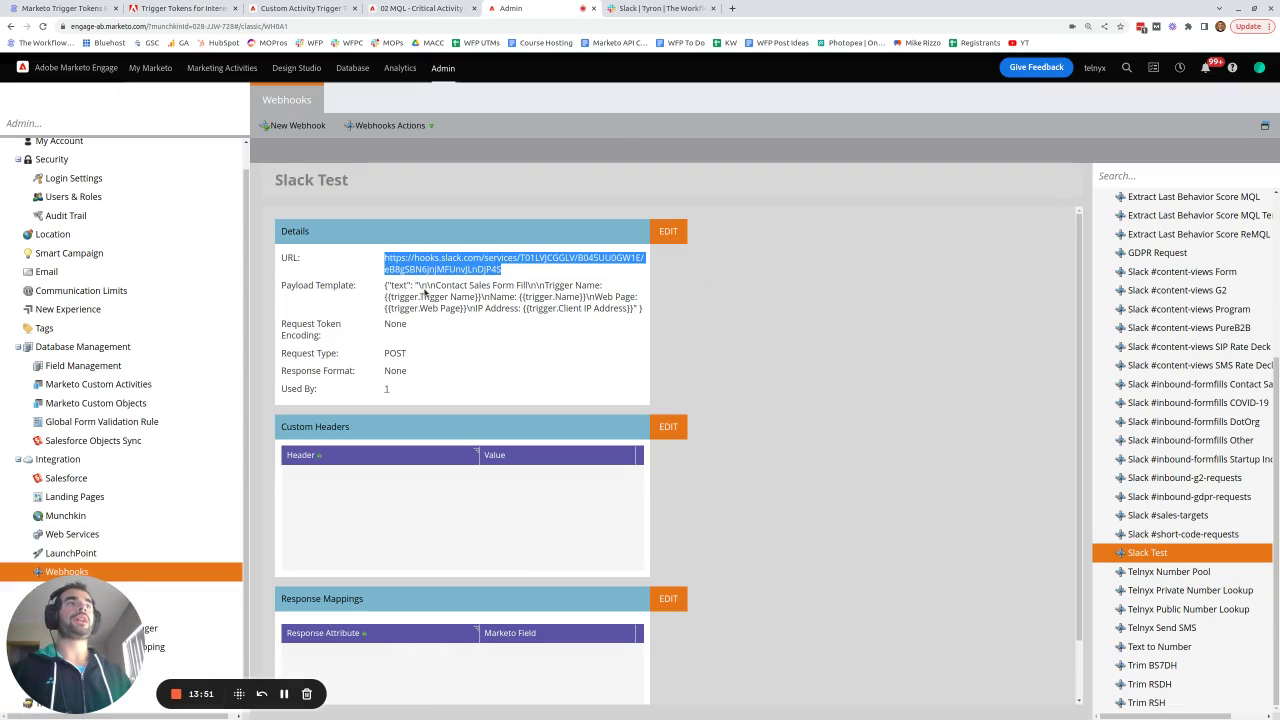
left_click(507, 288)
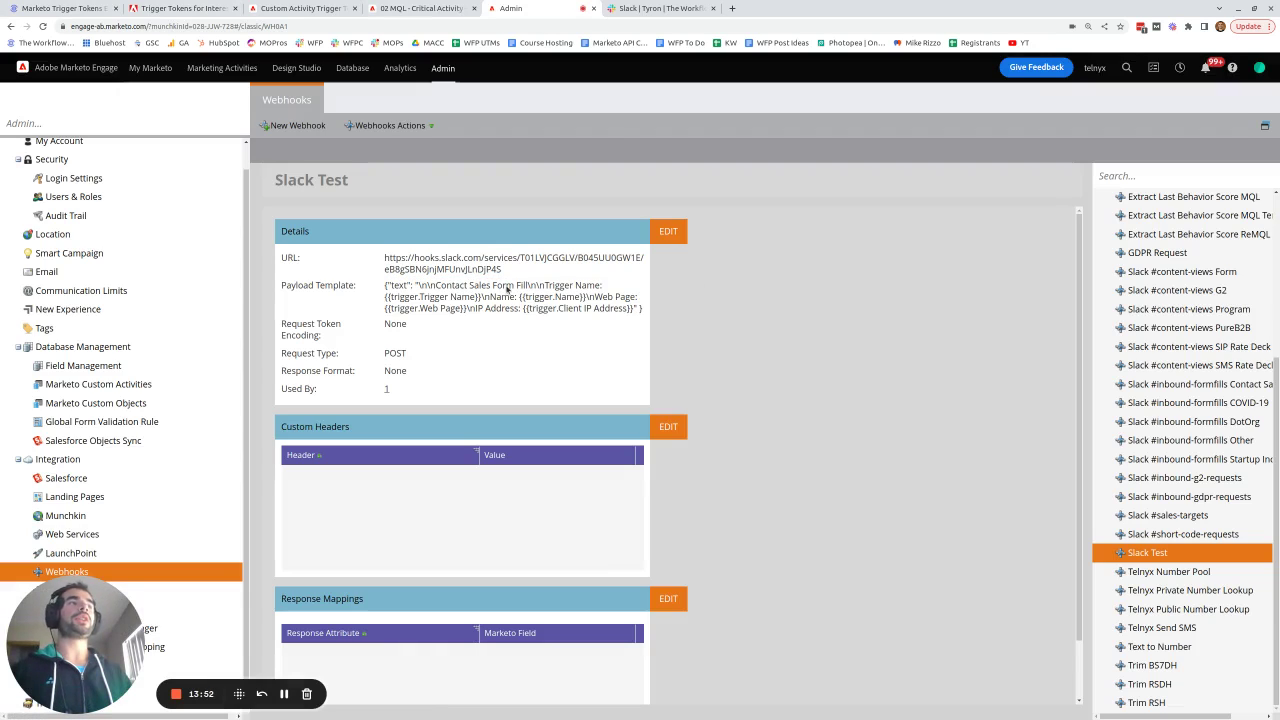
triple_click(389, 301)
left_click(298, 290)
left_click_drag(385, 286, 643, 313)
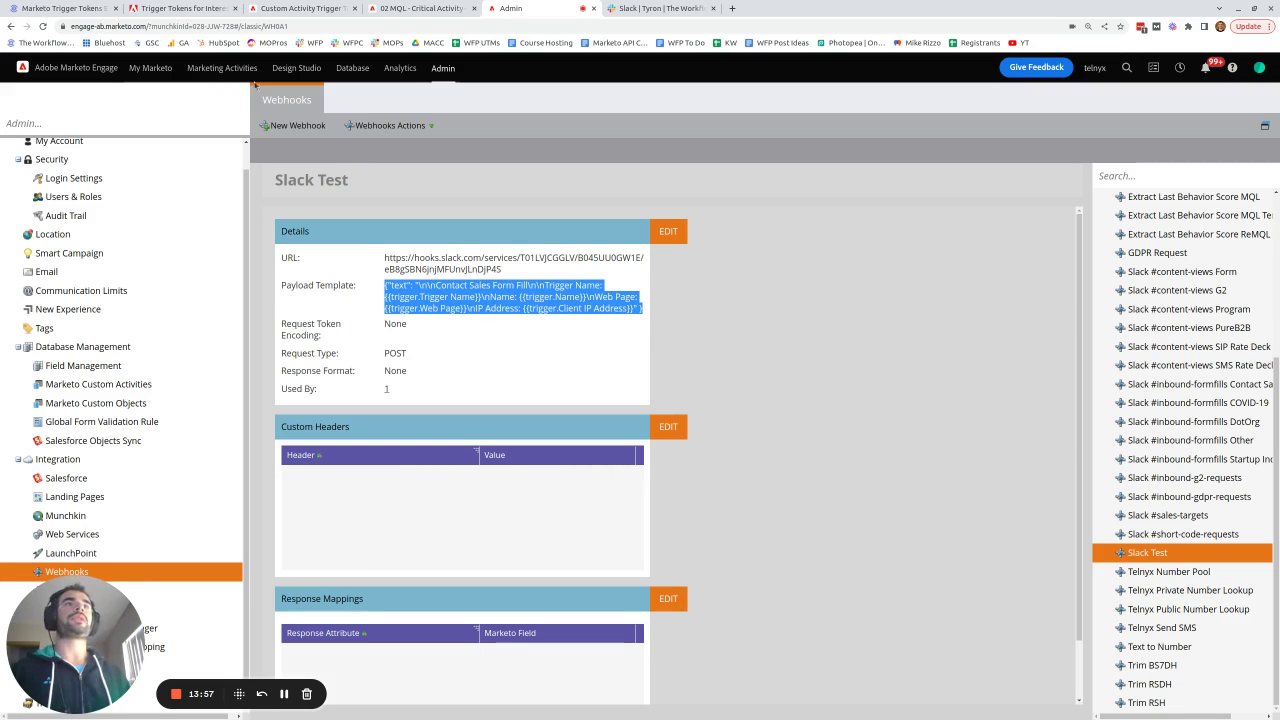
- In the blog article, locate and highlight the full payload template text below the Slack webhook configuration
left_click(60, 8)
scroll(600, 351, "down", 6)
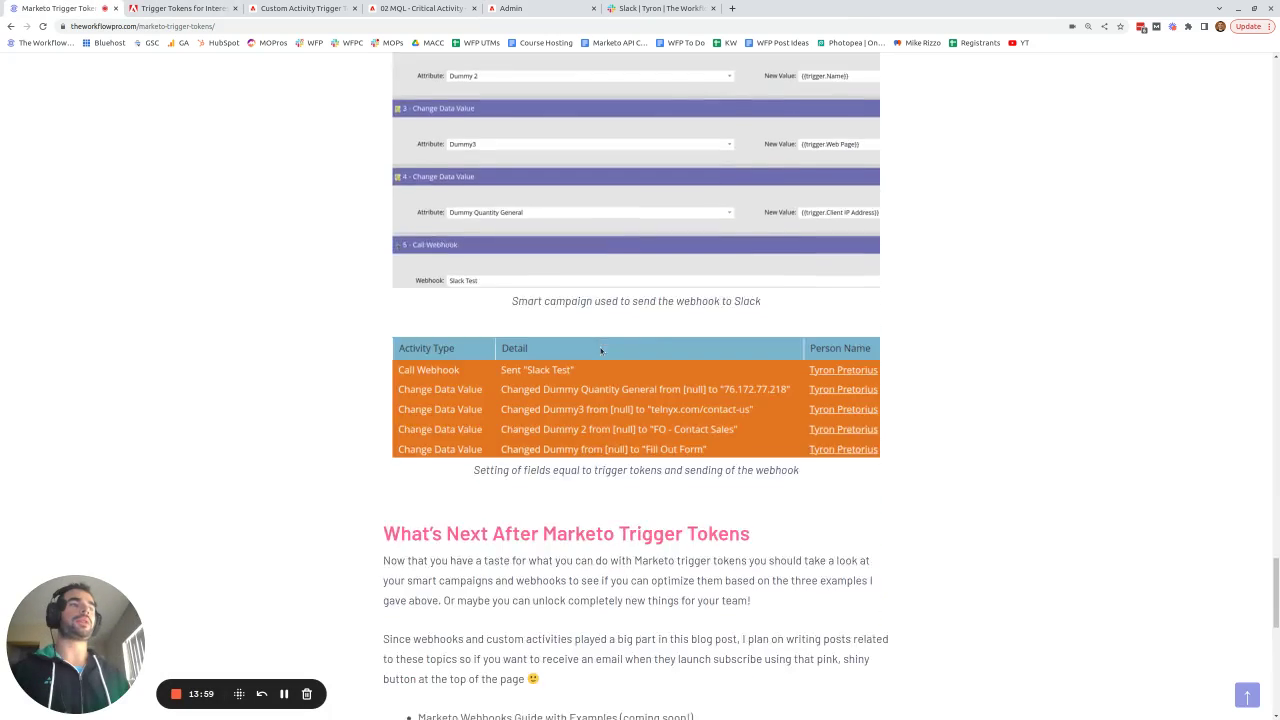
scroll(600, 351, "up", 4)
scroll(600, 351, "up", 5)
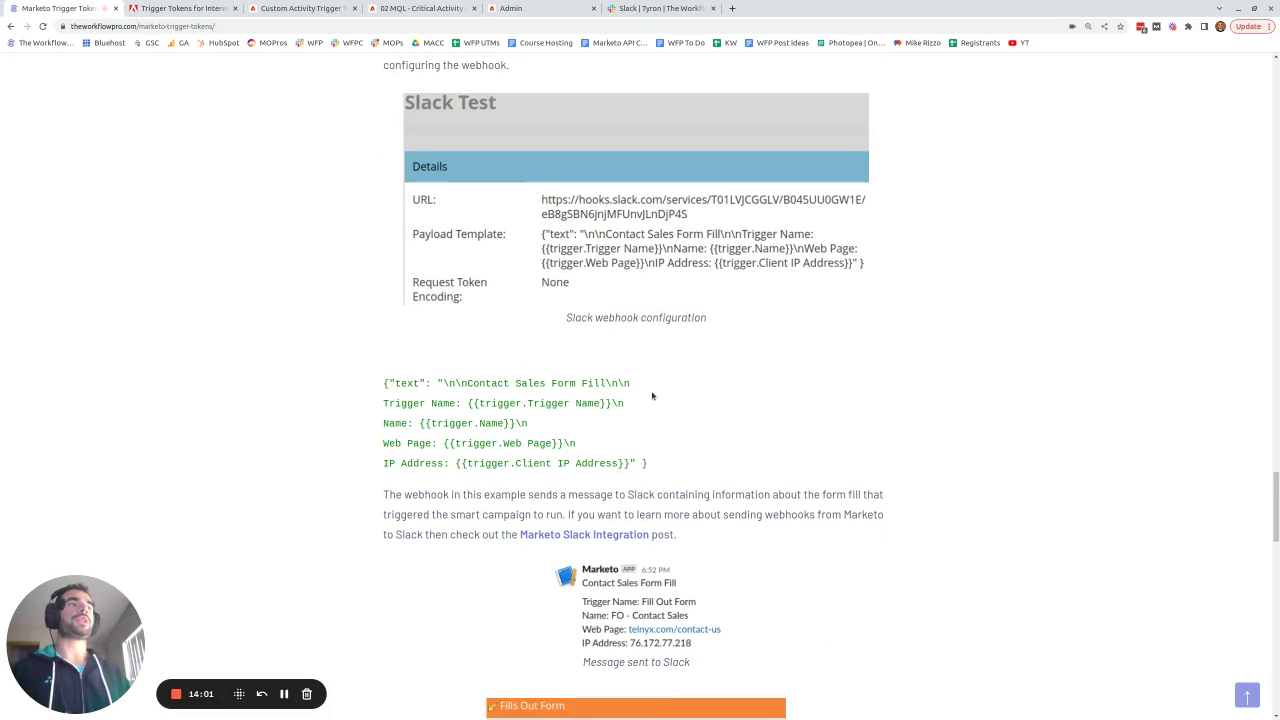
left_click_drag(656, 466, 360, 389)
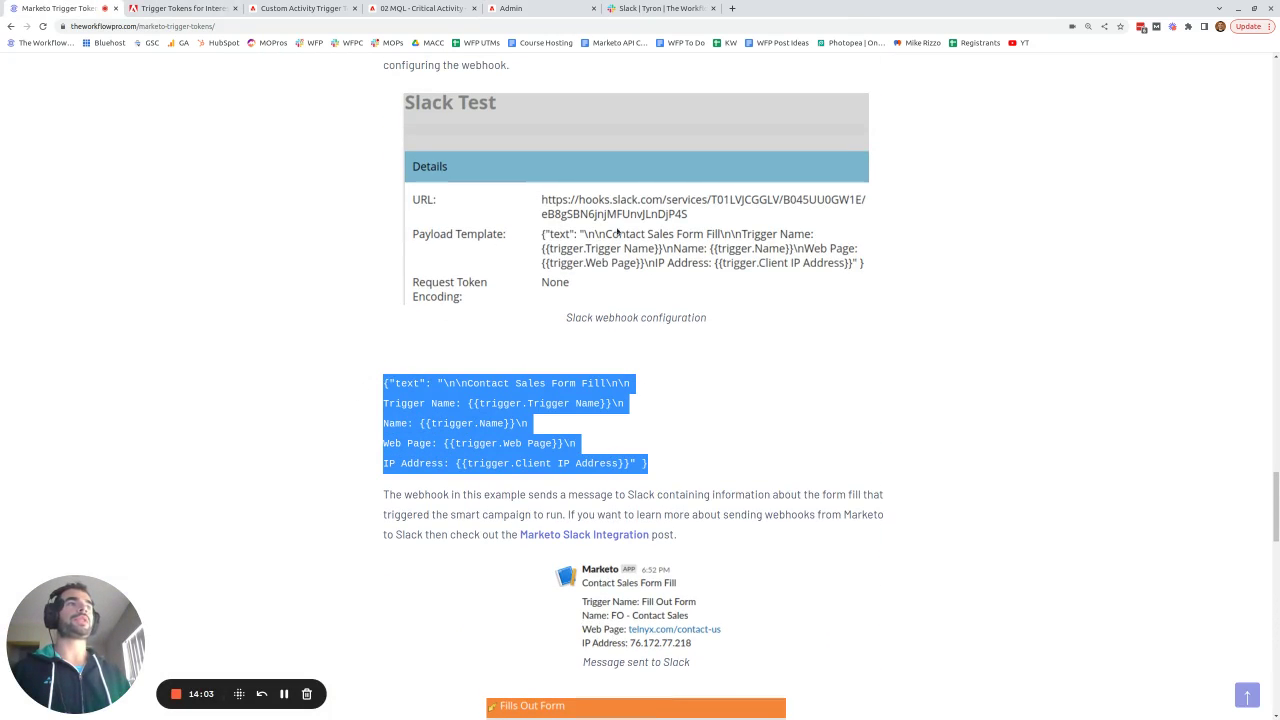
scroll(755, 390, "down", 2)
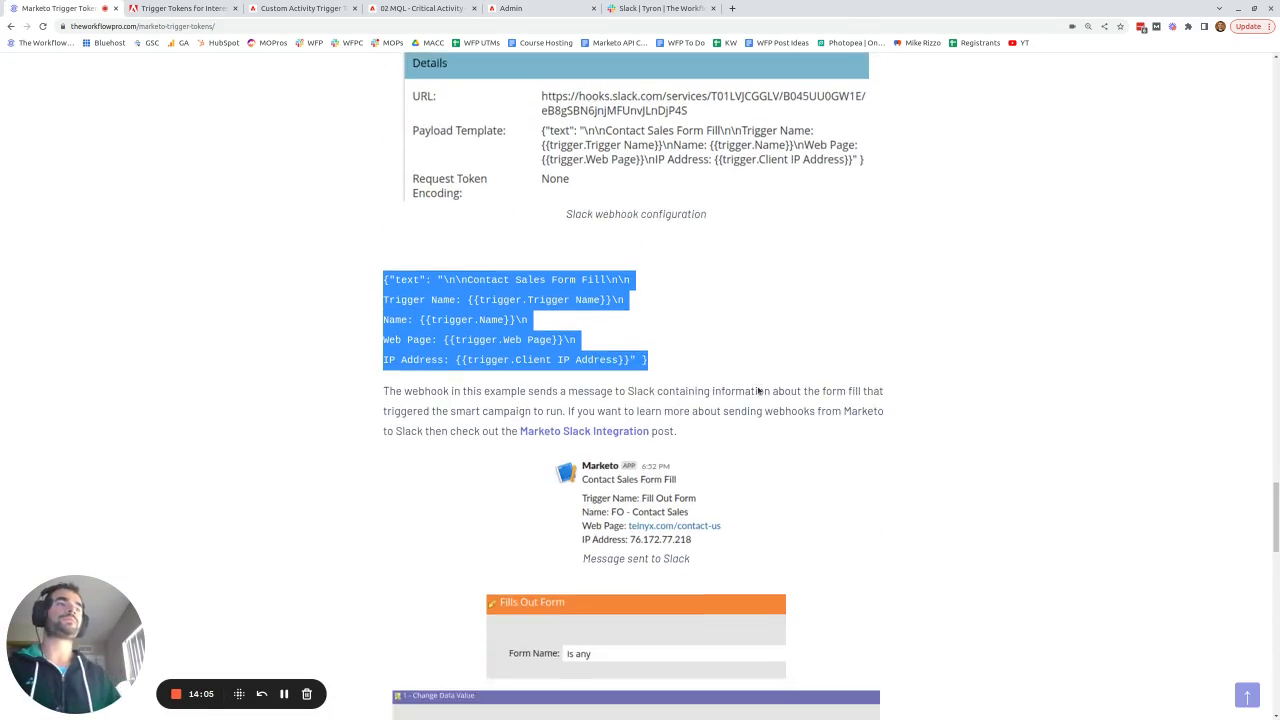
- Open the Form Fill Trigger Tokens campaign in Marketo and review its smart list trigger and filter
left_click(285, 7)
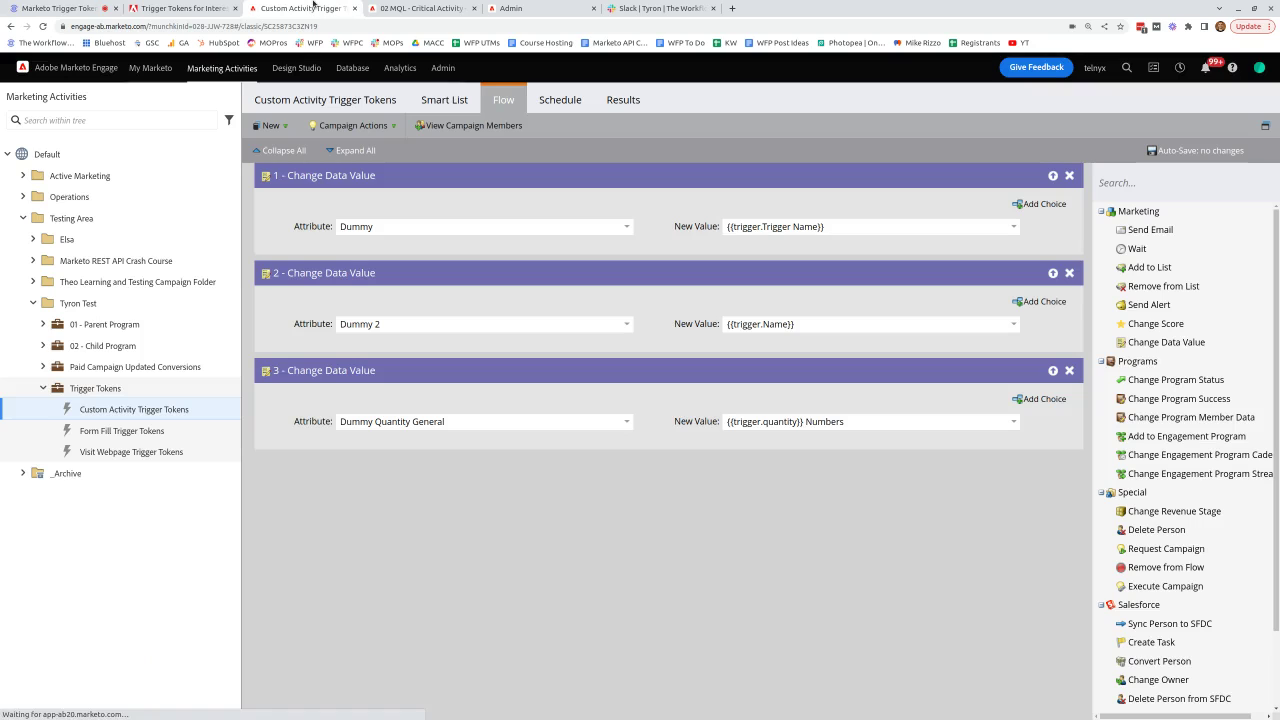
left_click(149, 437)
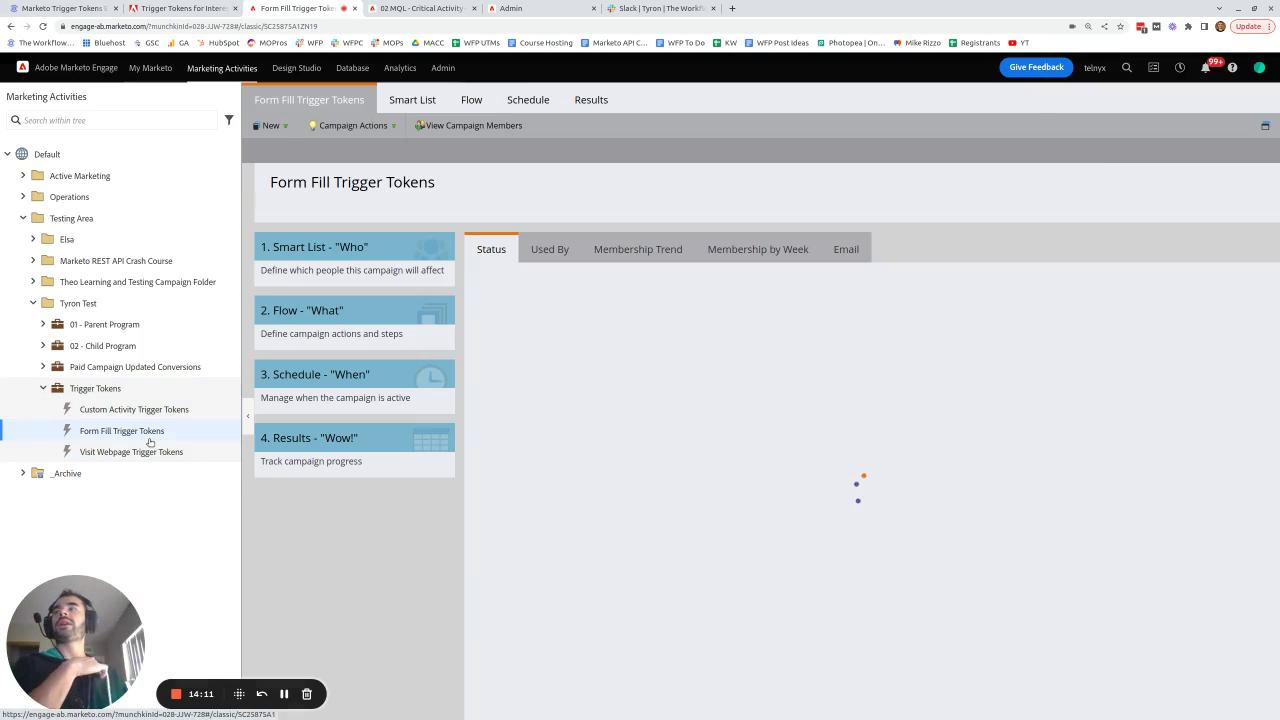
left_click(410, 99)
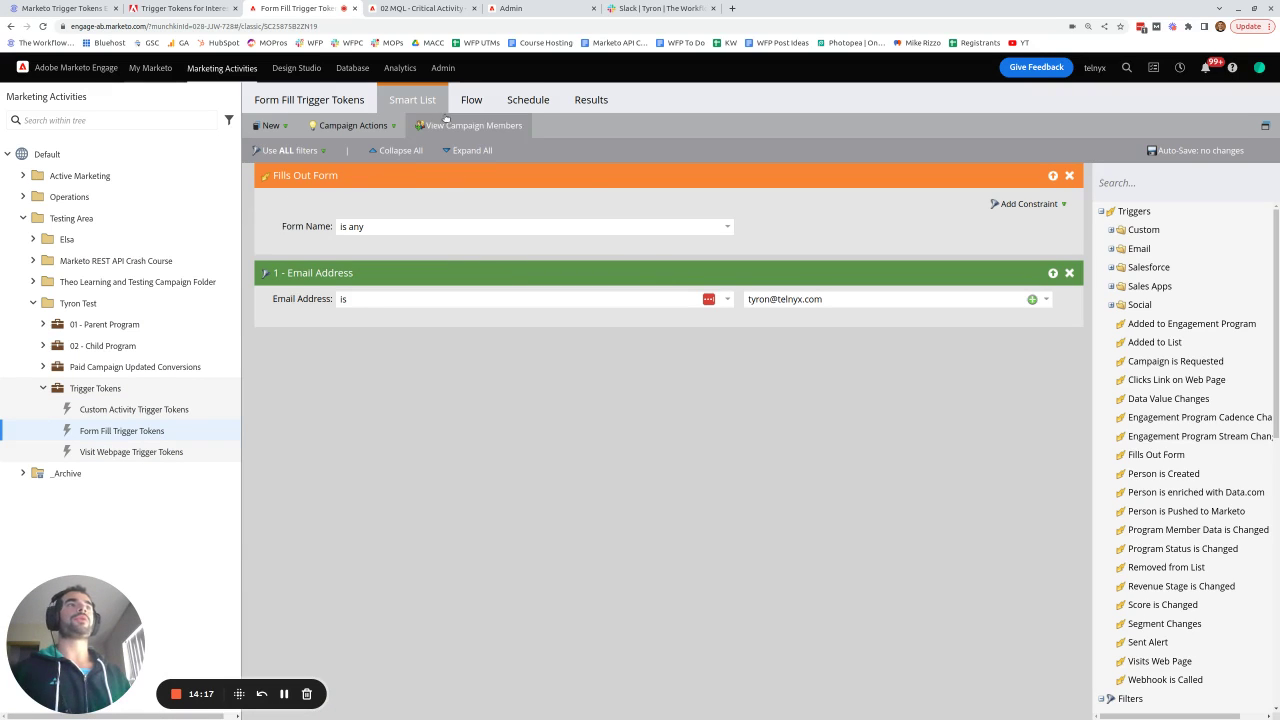
- Review the campaign's flow, checking the {{trigger.Trigger Name}} token in the first step and the other data value and webhook steps
left_click(471, 99)
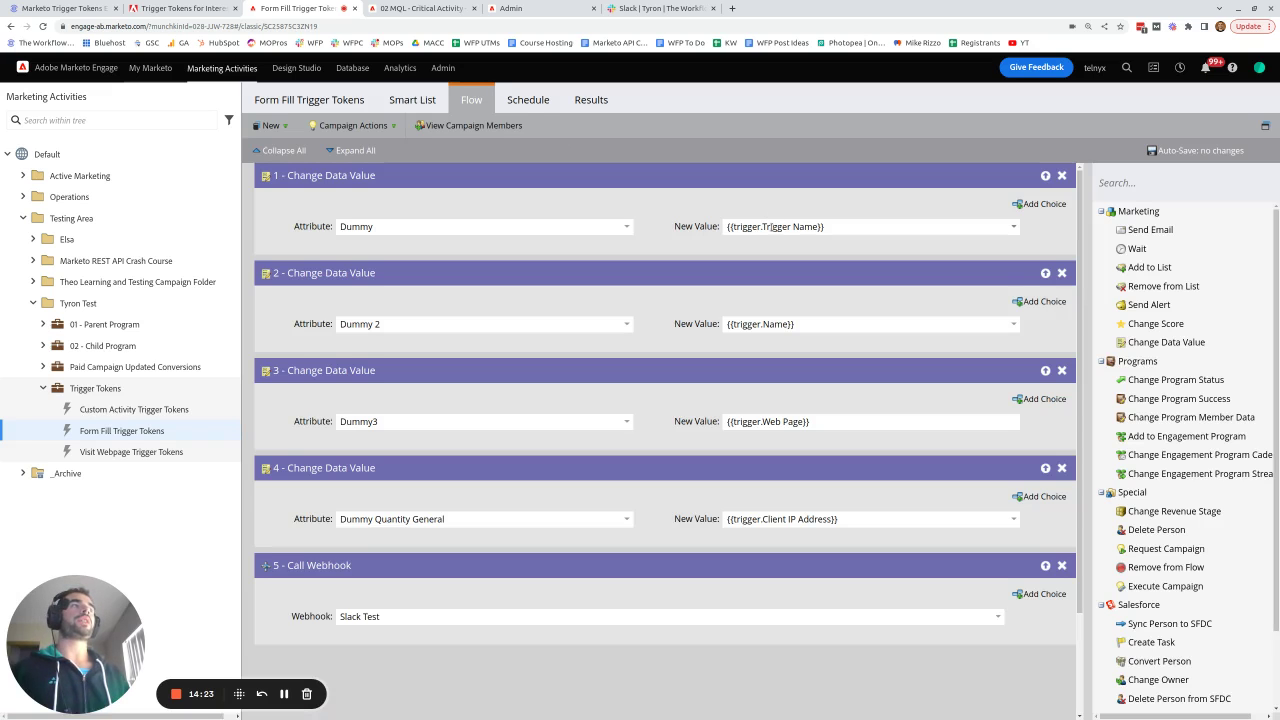
double_click(777, 226)
left_click(777, 226)
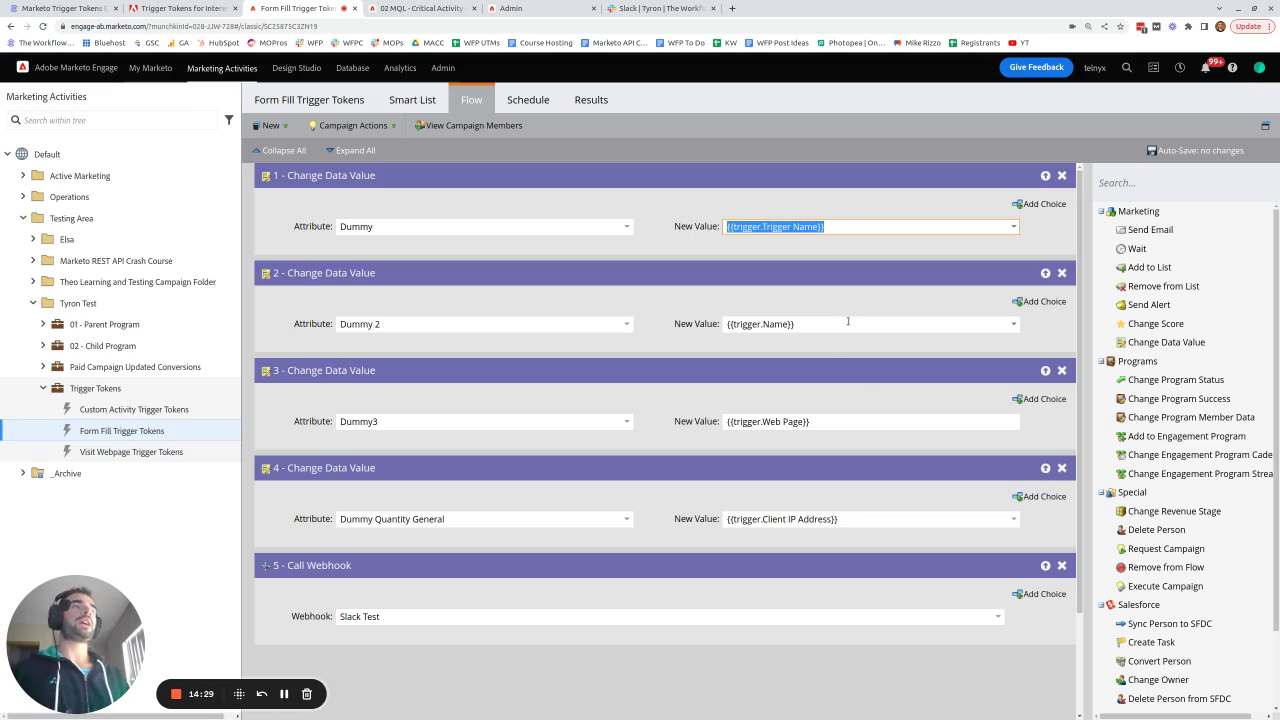
left_click(884, 535)
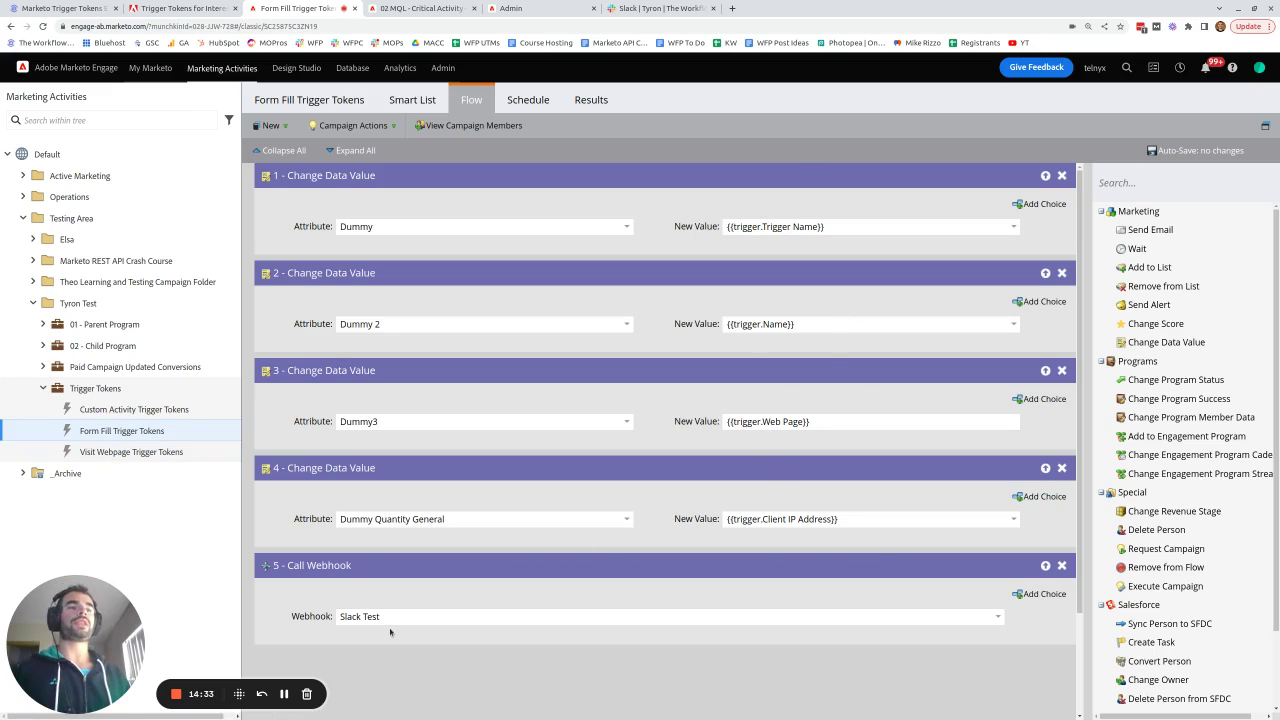
- Highlight the five most recent activities in the campaign results and widen the Date/Time column to read the full timestamps
left_click(590, 99)
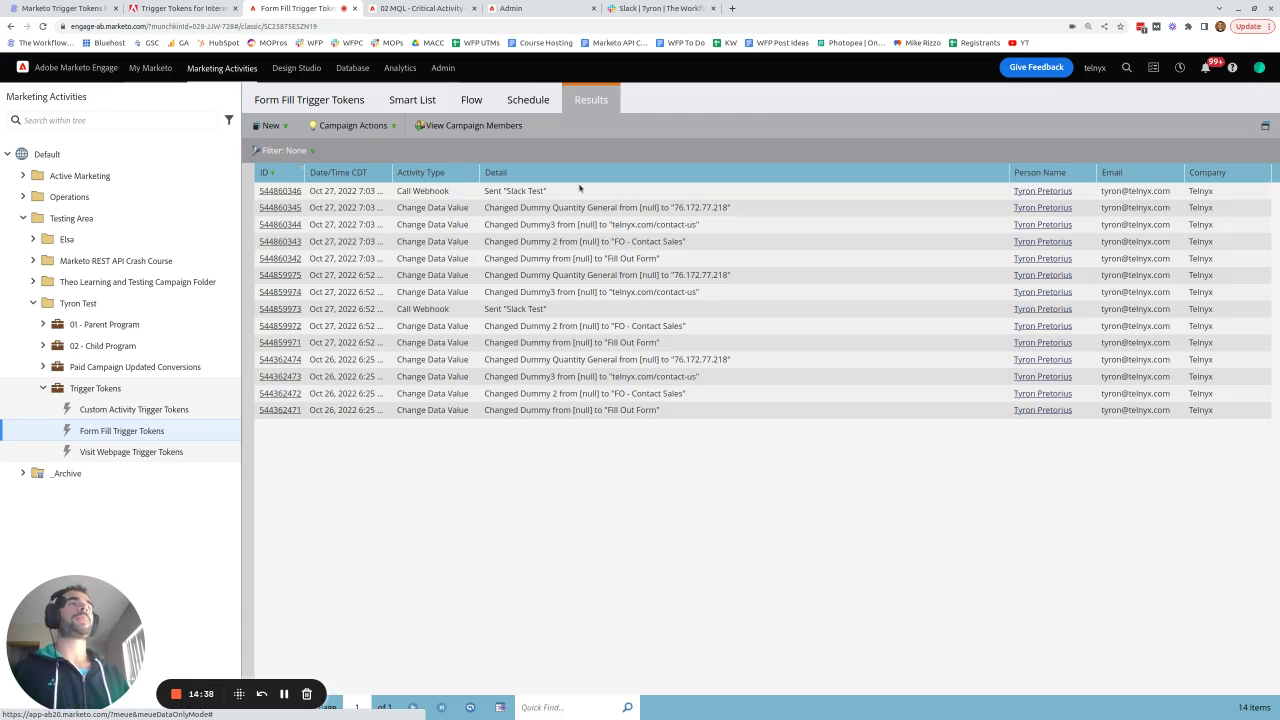
left_click(579, 190)
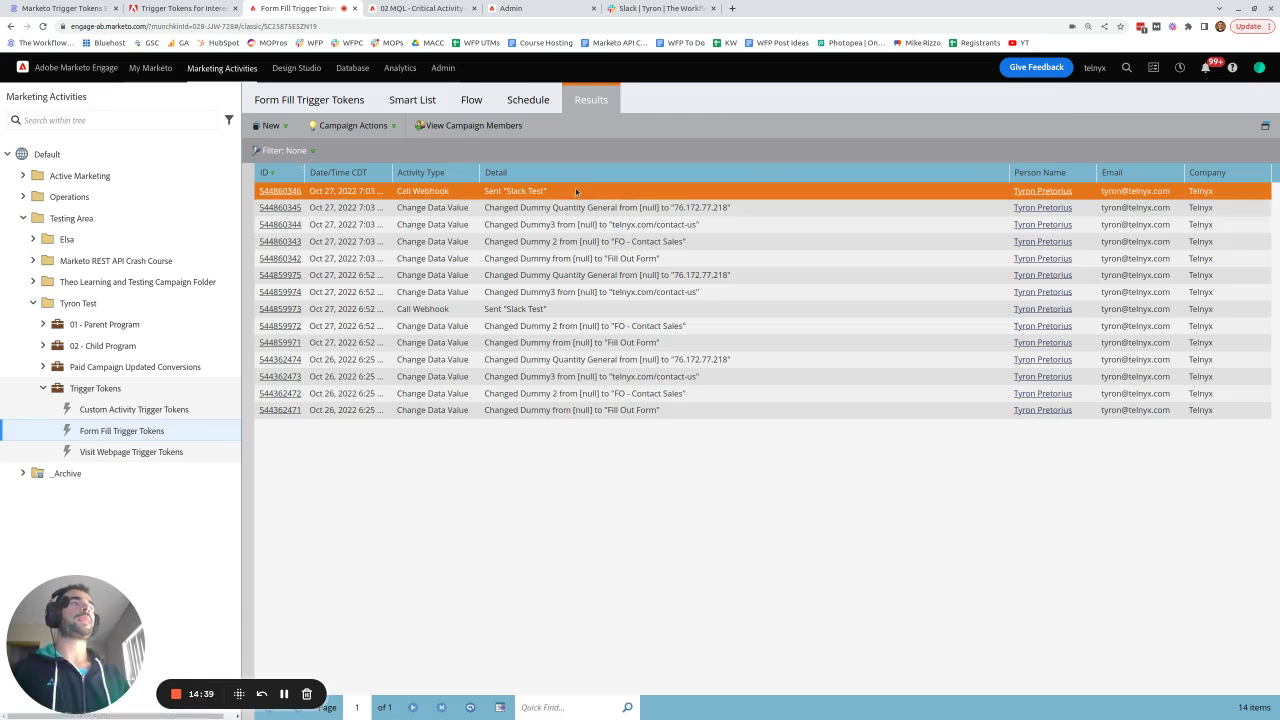
left_click(590, 258, "shift")
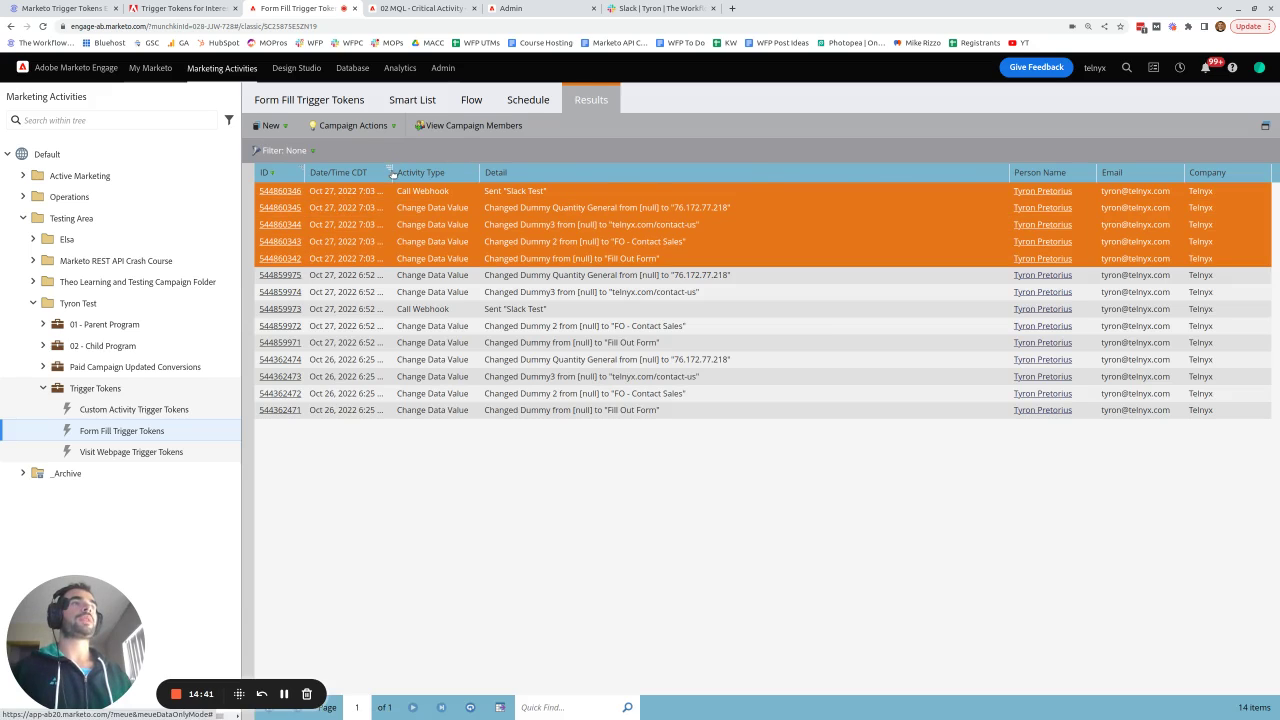
left_click_drag(392, 172, 464, 172)
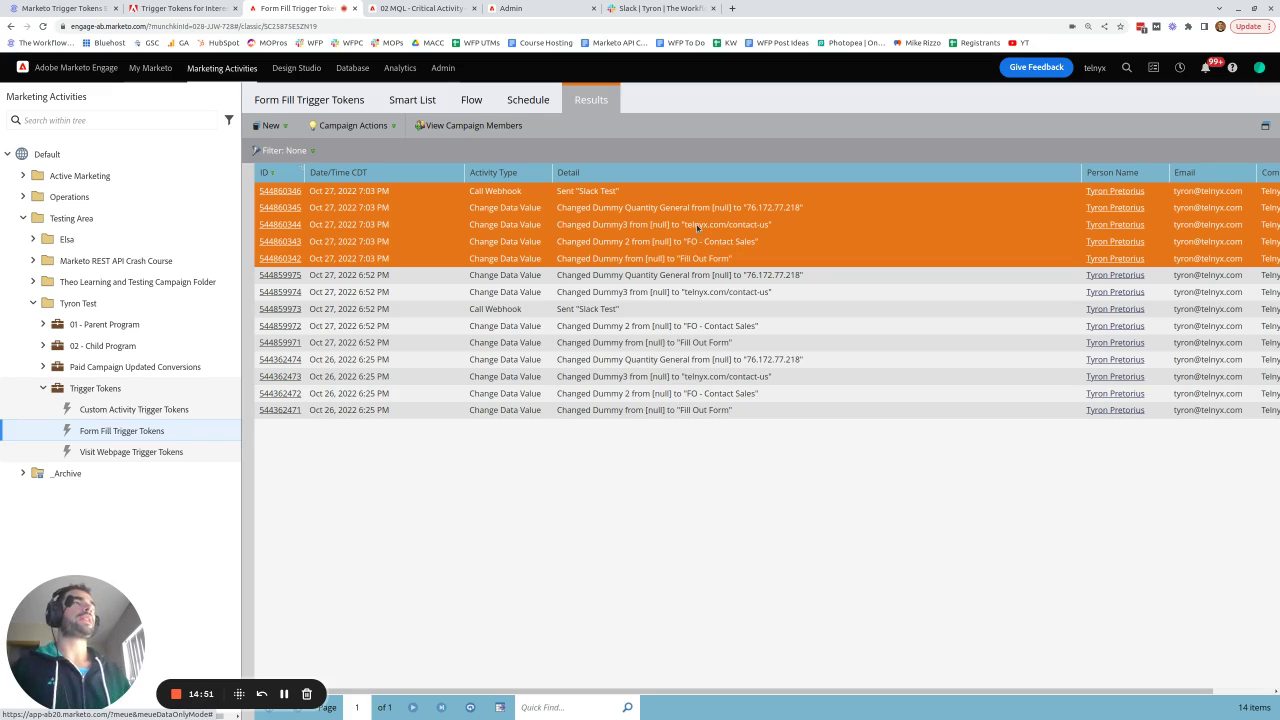
- Check the {{trigger.Web Page}} and {{trigger.Client IP Address}} tokens in the third and fourth flow steps
left_click(471, 99)
triple_click(768, 422)
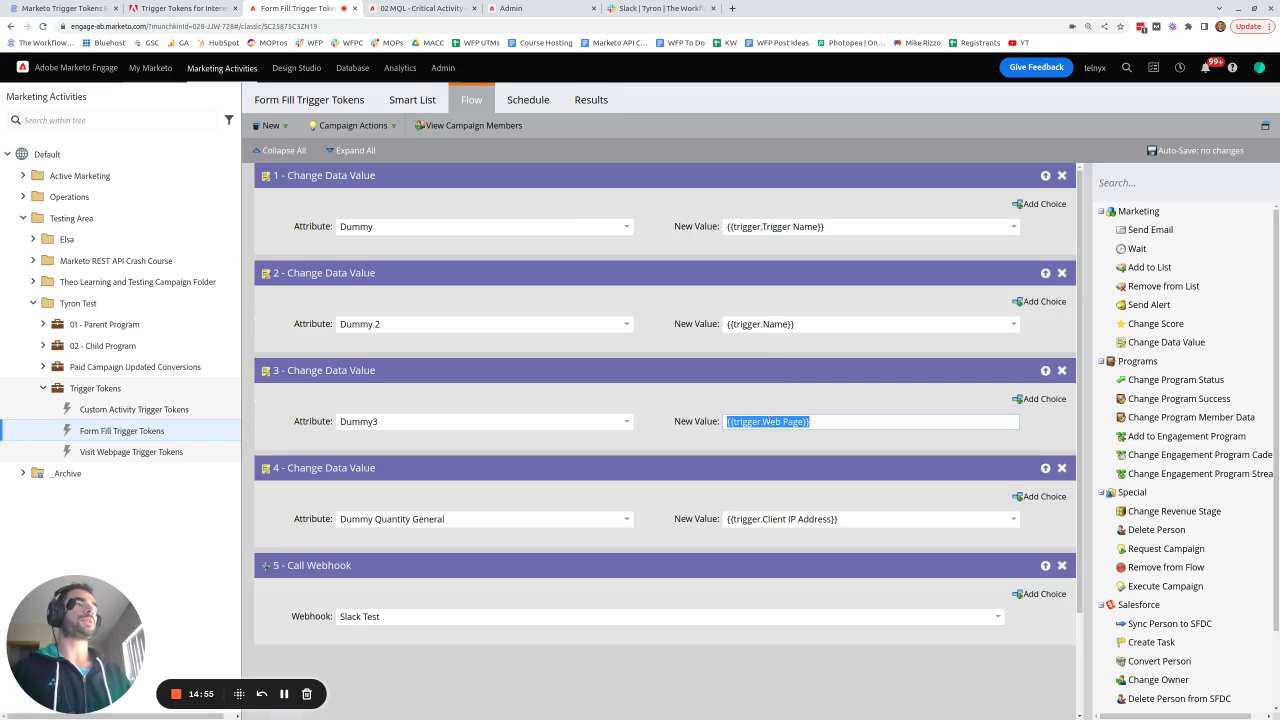
triple_click(801, 519)
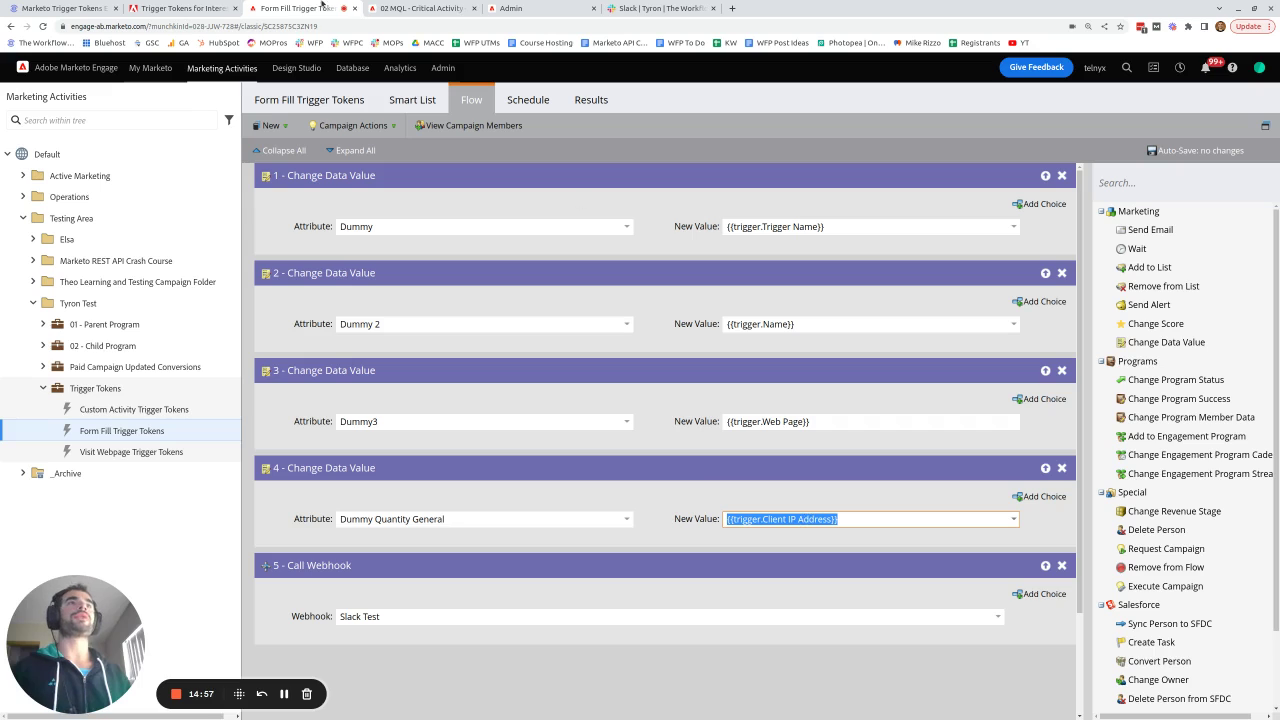
- Switch to the Adobe trigger token documentation and check which tokens the Miscellaneous table lists for Fills Out Form
left_click(180, 8)
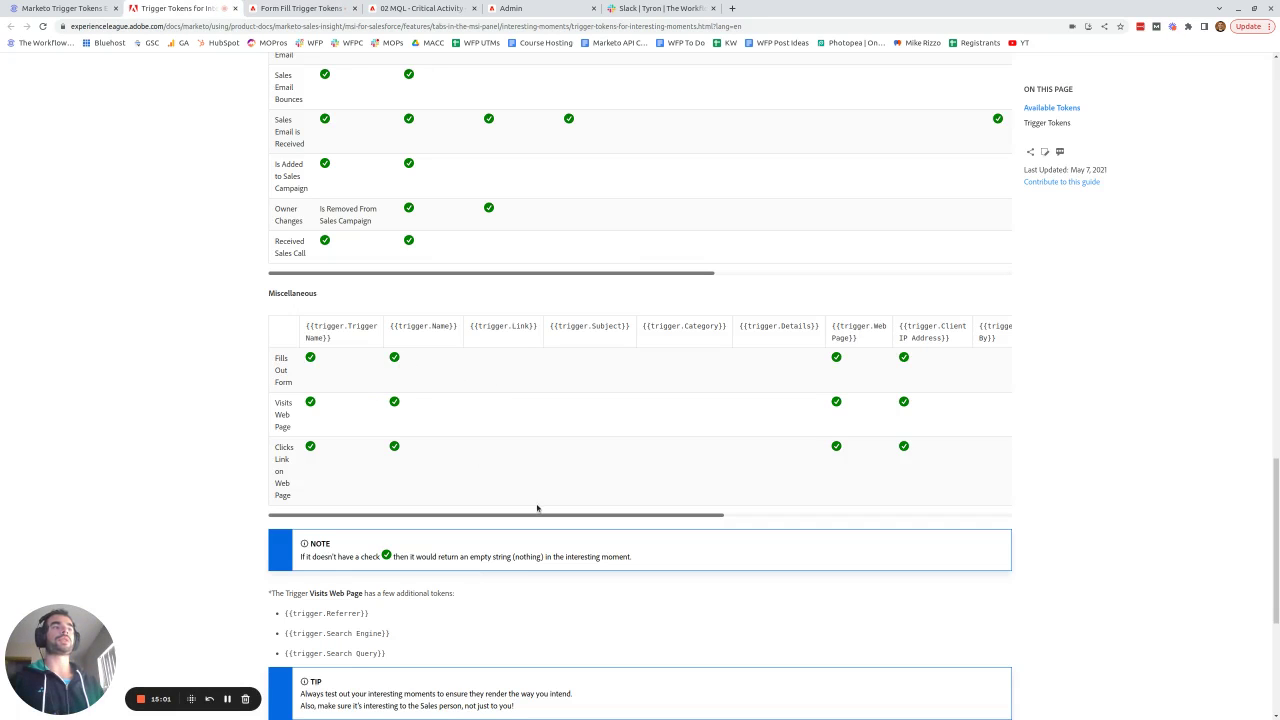
left_click_drag(545, 517, 491, 129)
left_click(1138, 557)
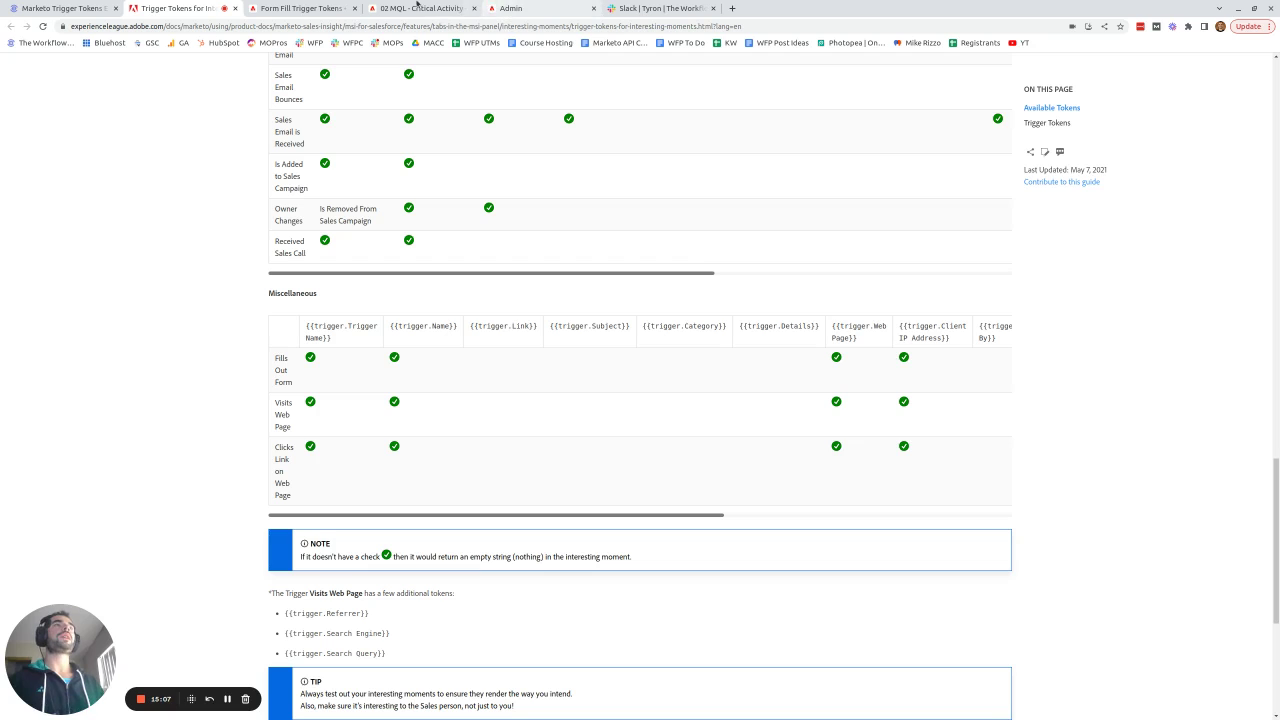
- Return to the Form Fill Trigger Tokens campaign and recheck the Slack Test webhook call in its results
left_click(335, 7)
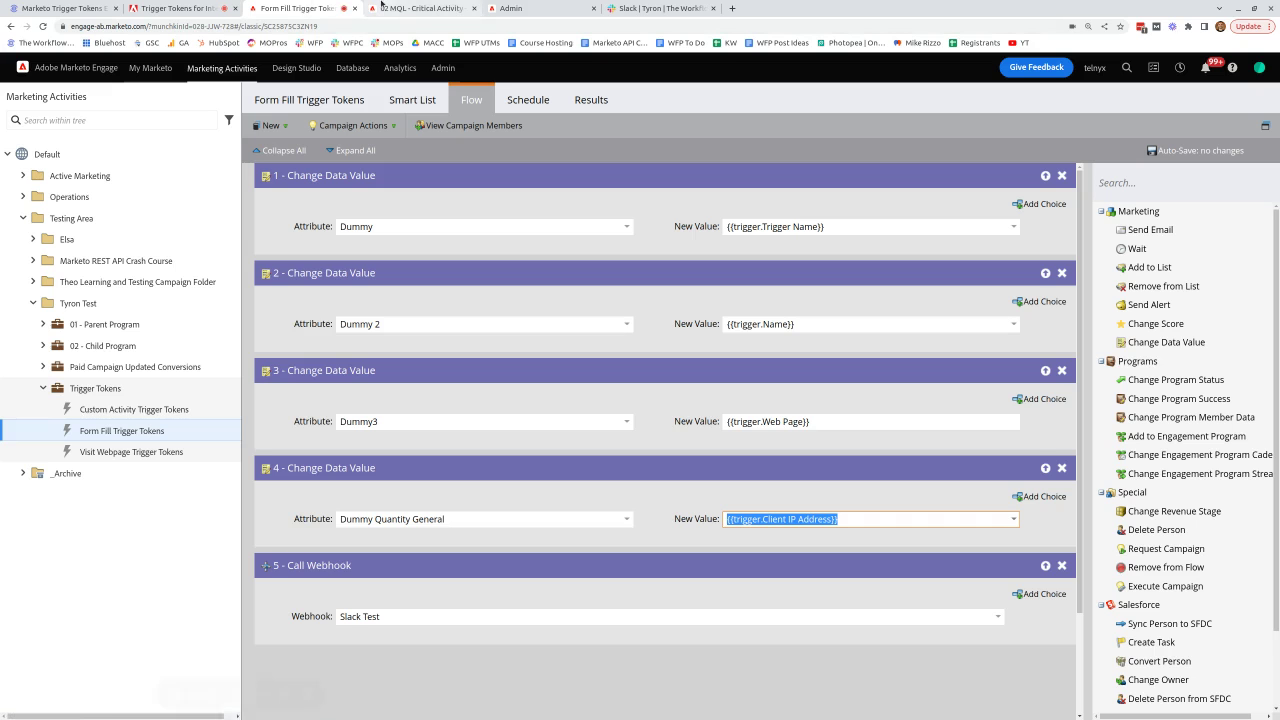
left_click(530, 101)
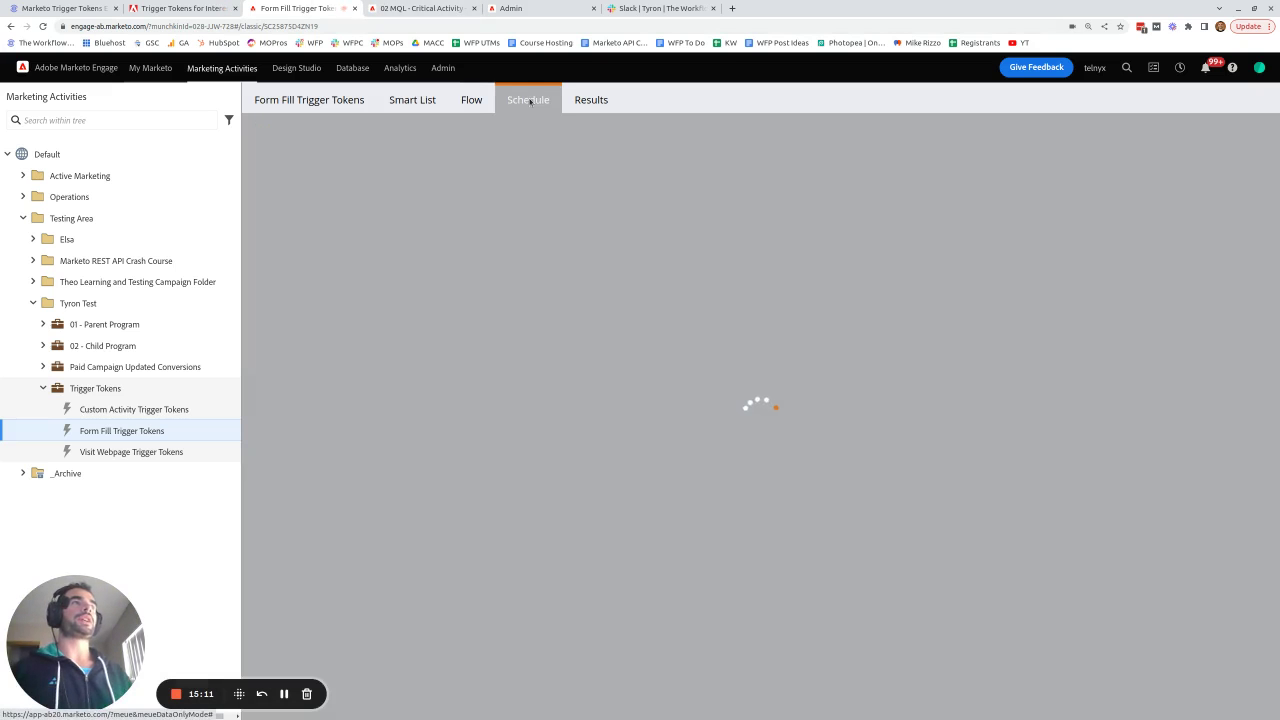
left_click(600, 102)
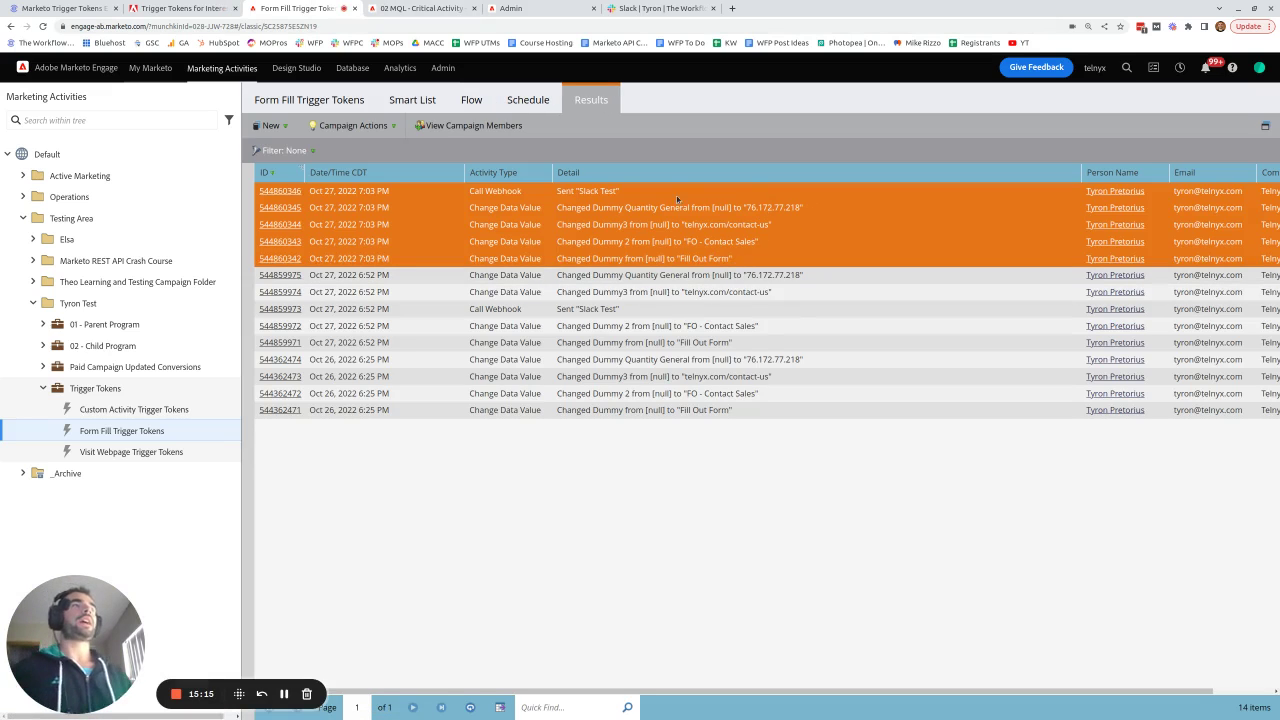
- Switch to Slack to inspect the form name in the latest Marketo message, and return to the blog article's smart campaign example
left_click(655, 9)
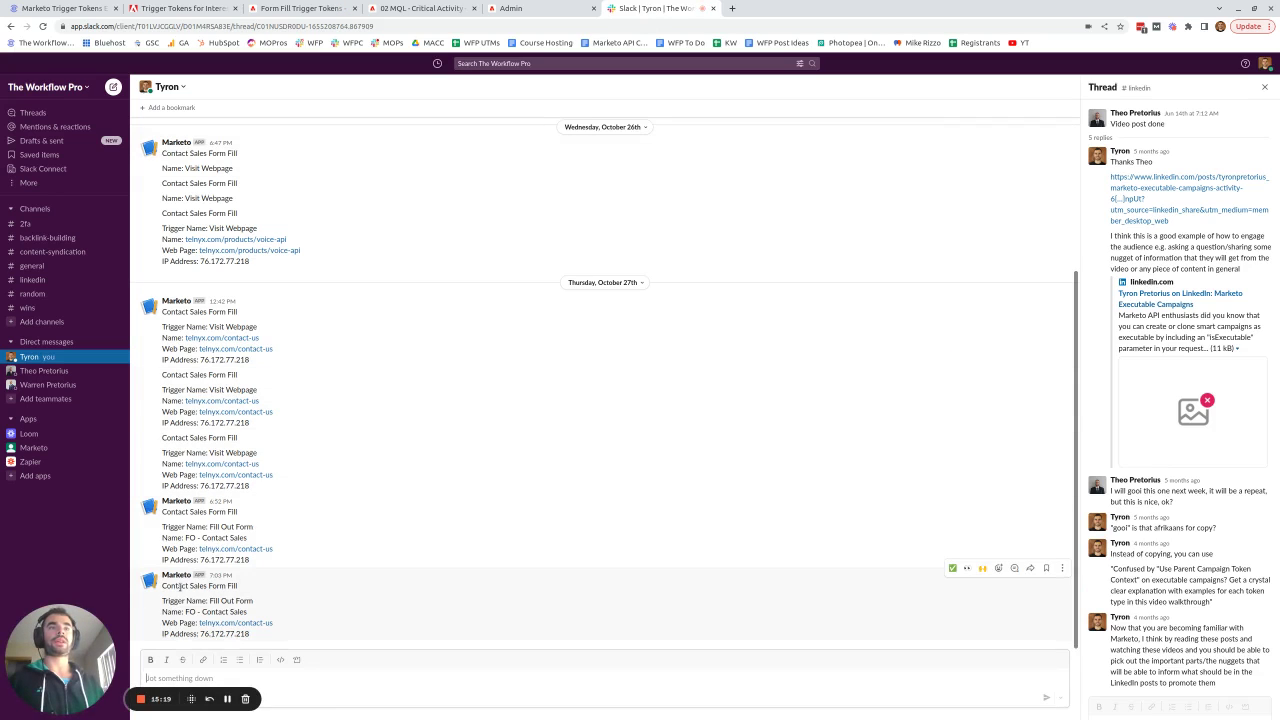
left_click_drag(210, 600, 247, 612)
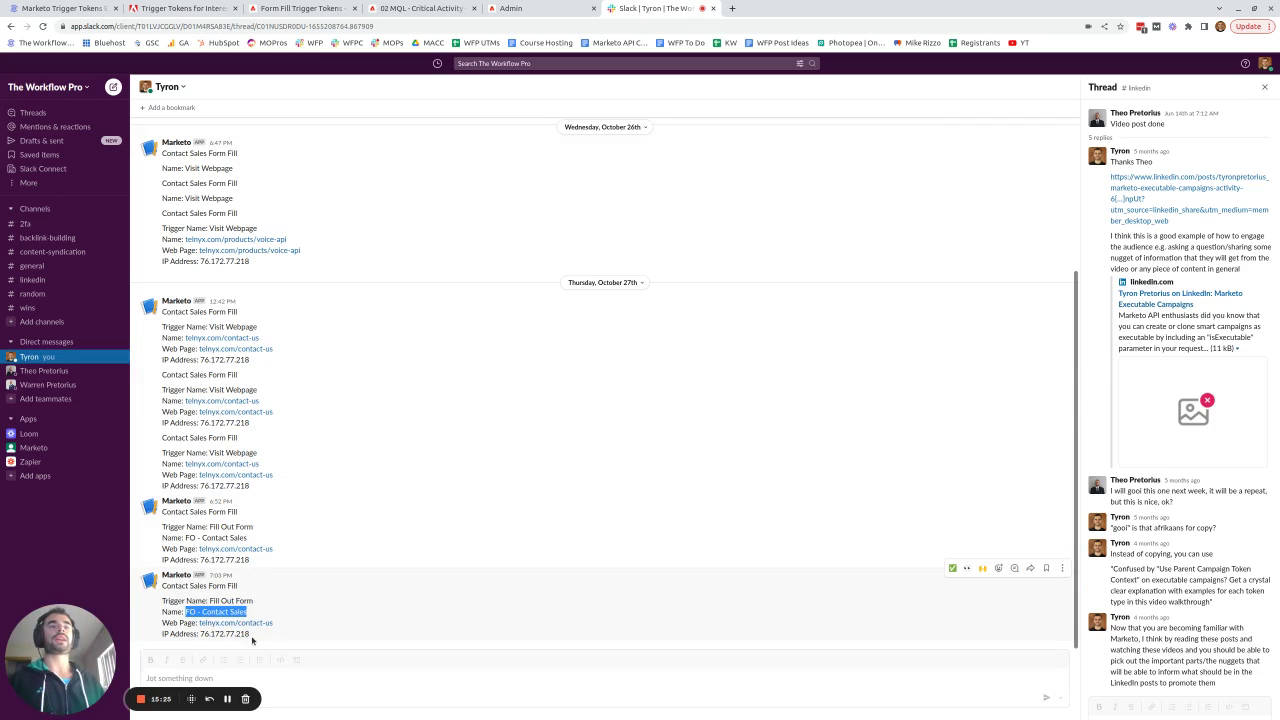
left_click(113, 8)
scroll(872, 368, "down", 10)
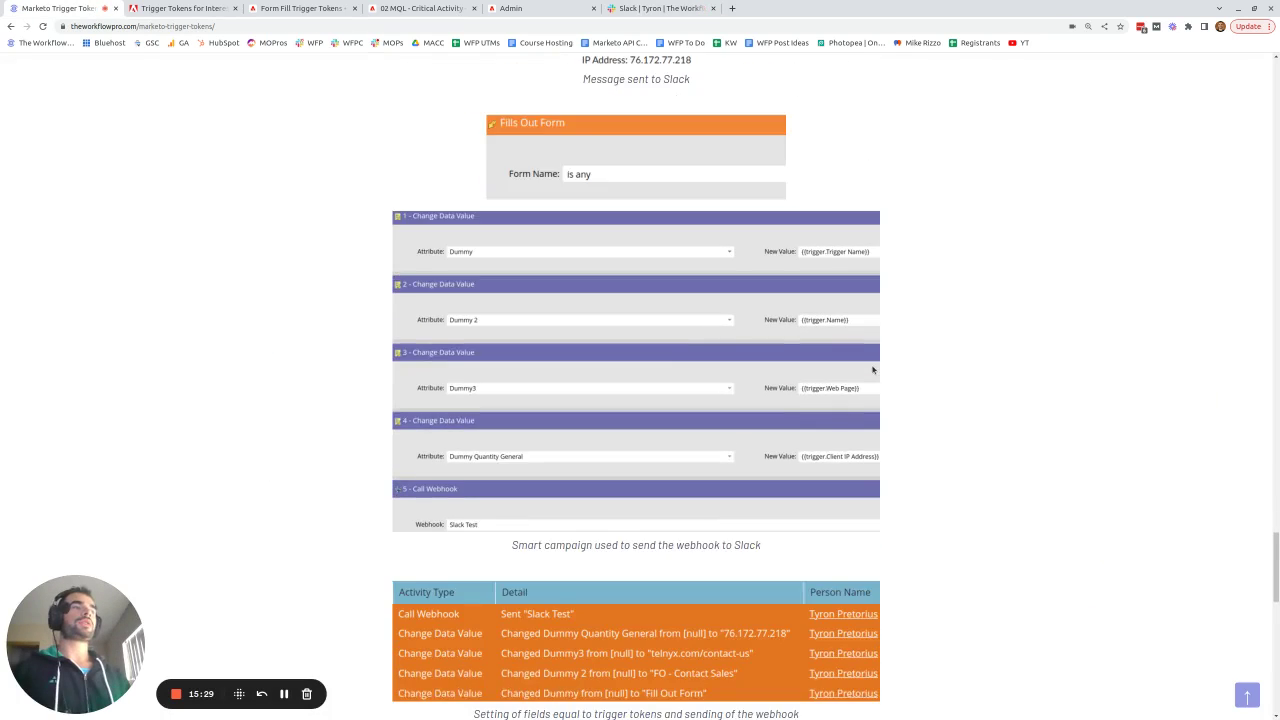
- Read the article's What's Next After Marketo Trigger Tokens section and its list of upcoming webhooks and custom activities guides
scroll(872, 370, "down", 5)
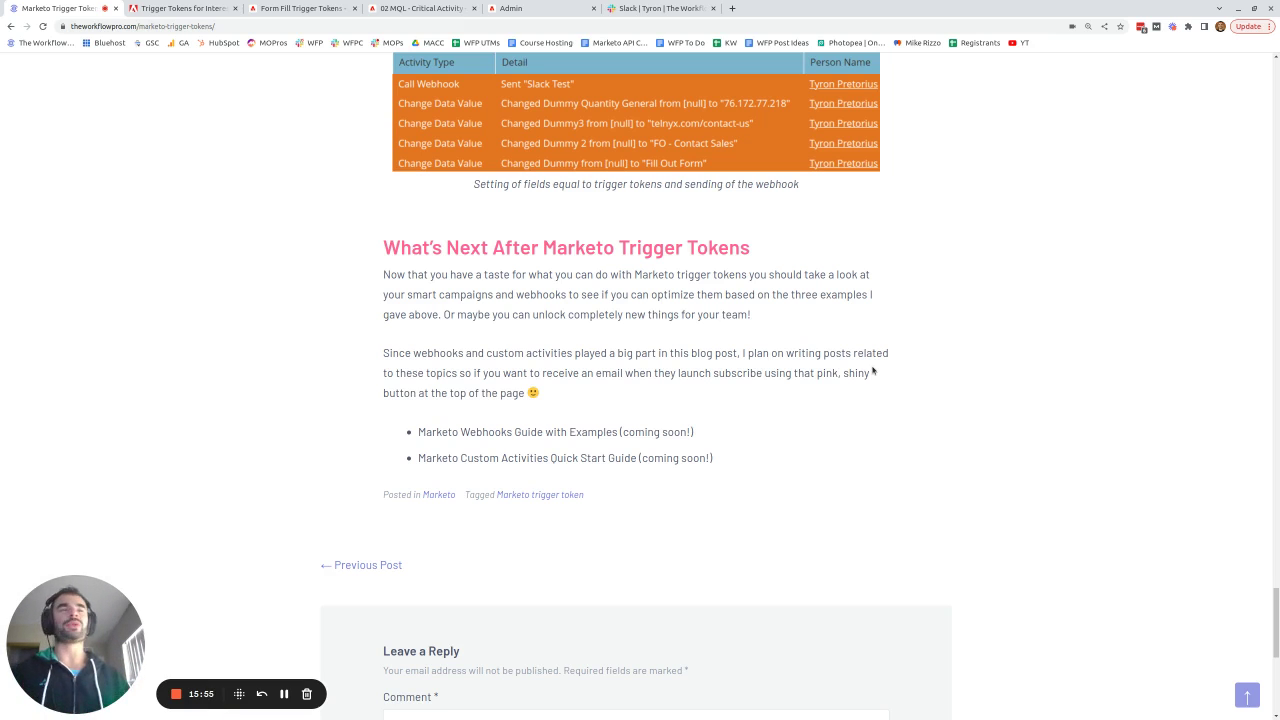
scroll(811, 332, "down", 3)
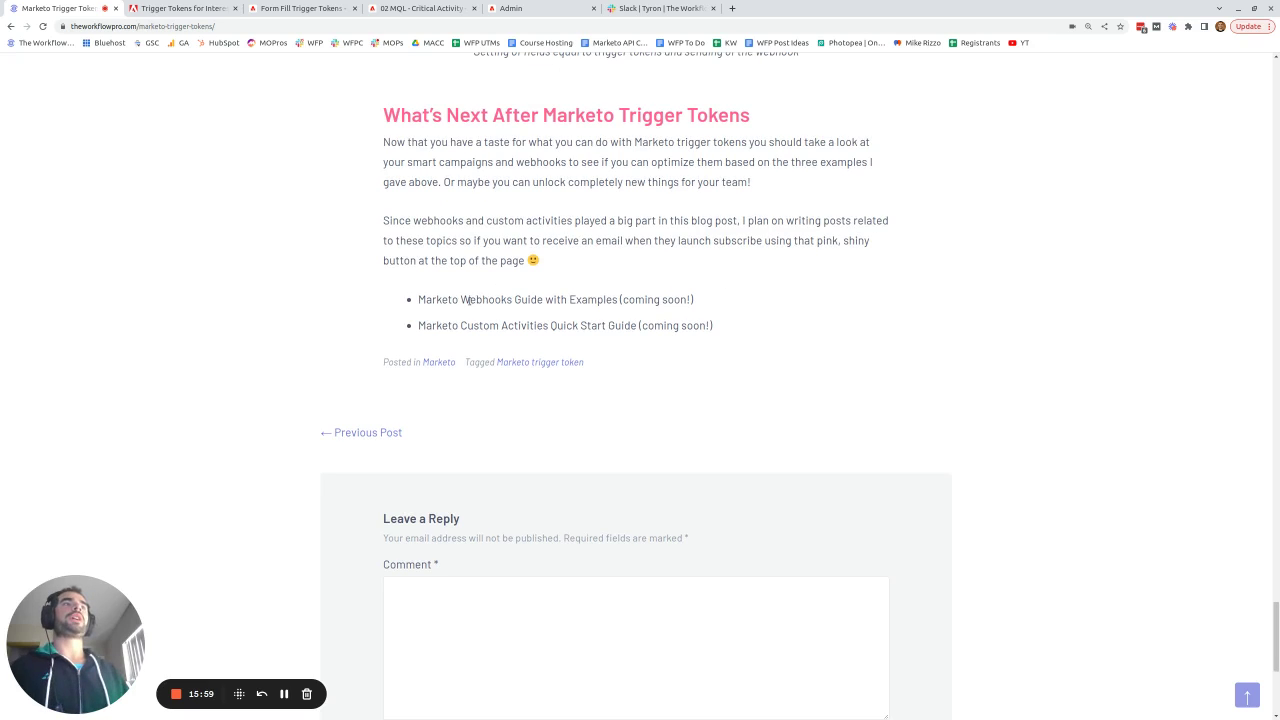
left_click_drag(455, 299, 543, 325)
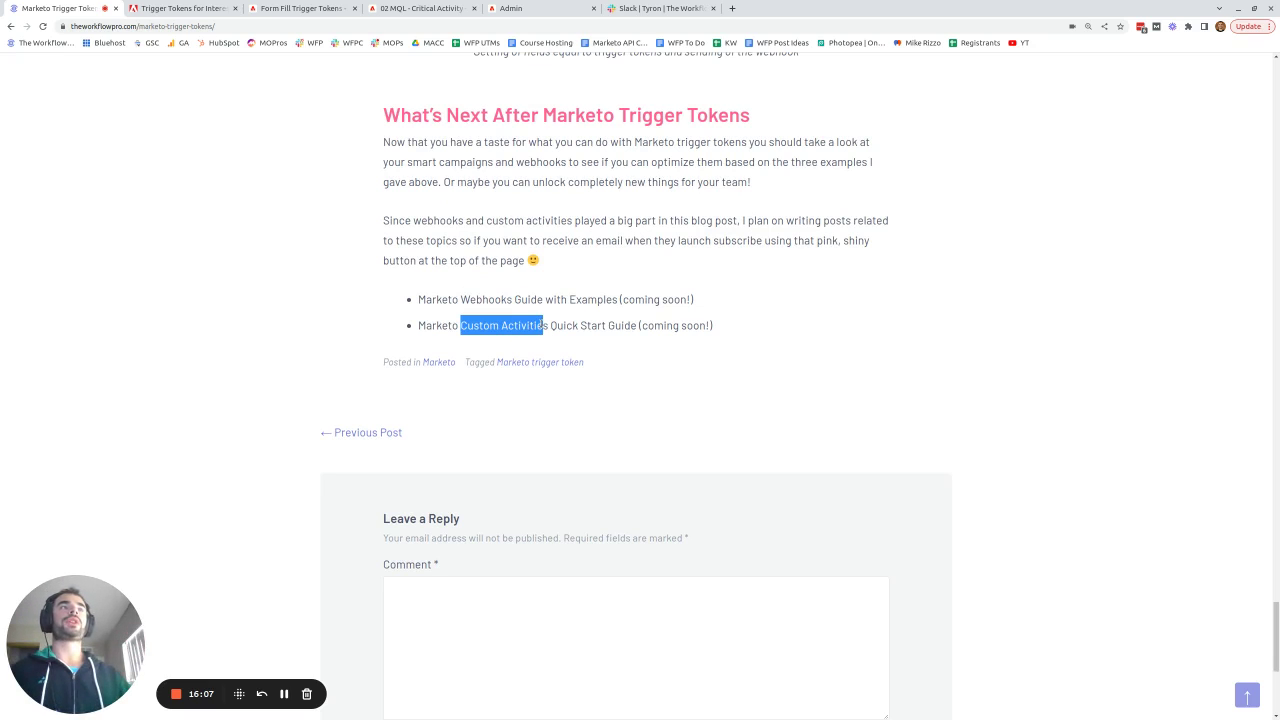
left_click(767, 325)
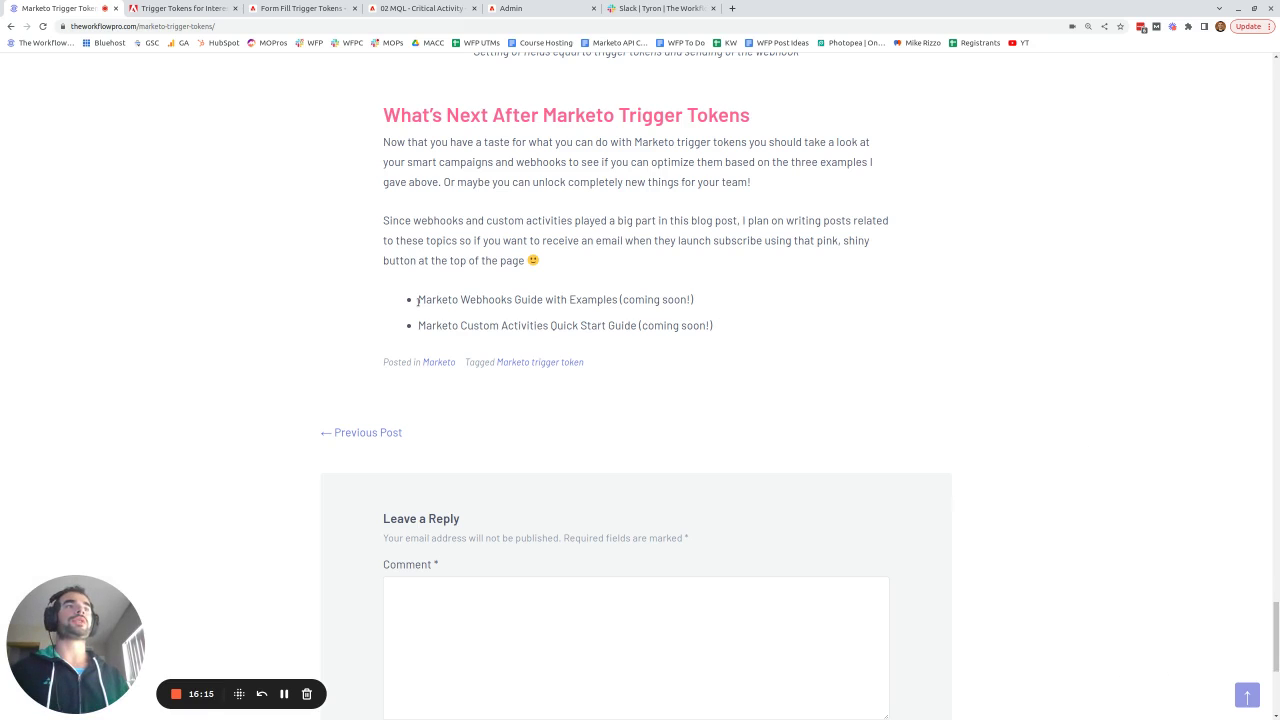
left_click_drag(418, 300, 555, 310)
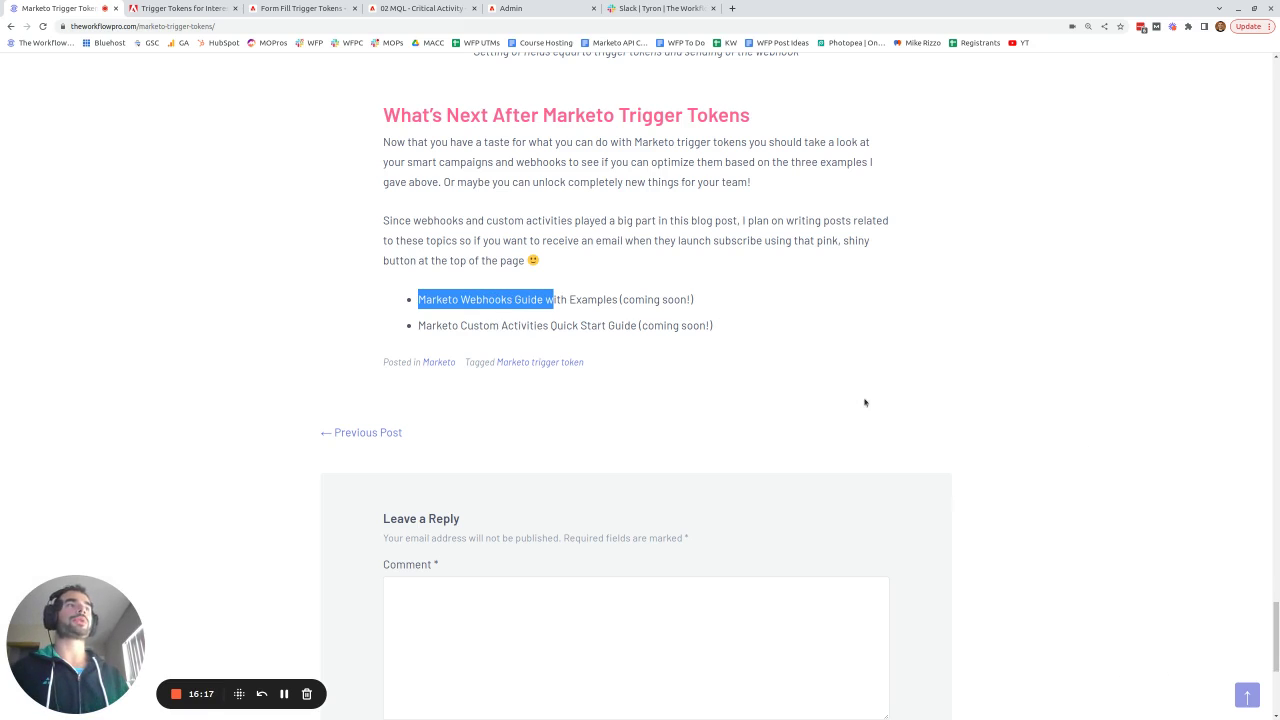
- Open the blog's Subscribe page from the article header and view its sign-up form
key("Home")
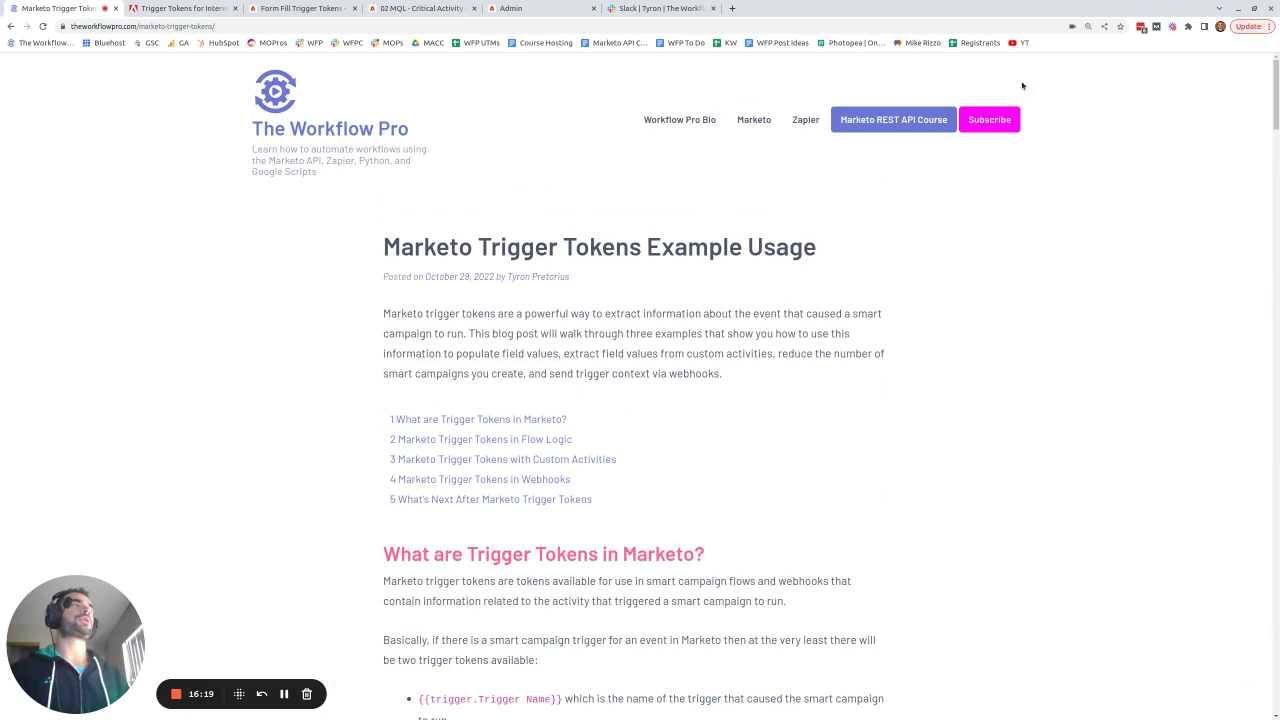
left_click(987, 121)
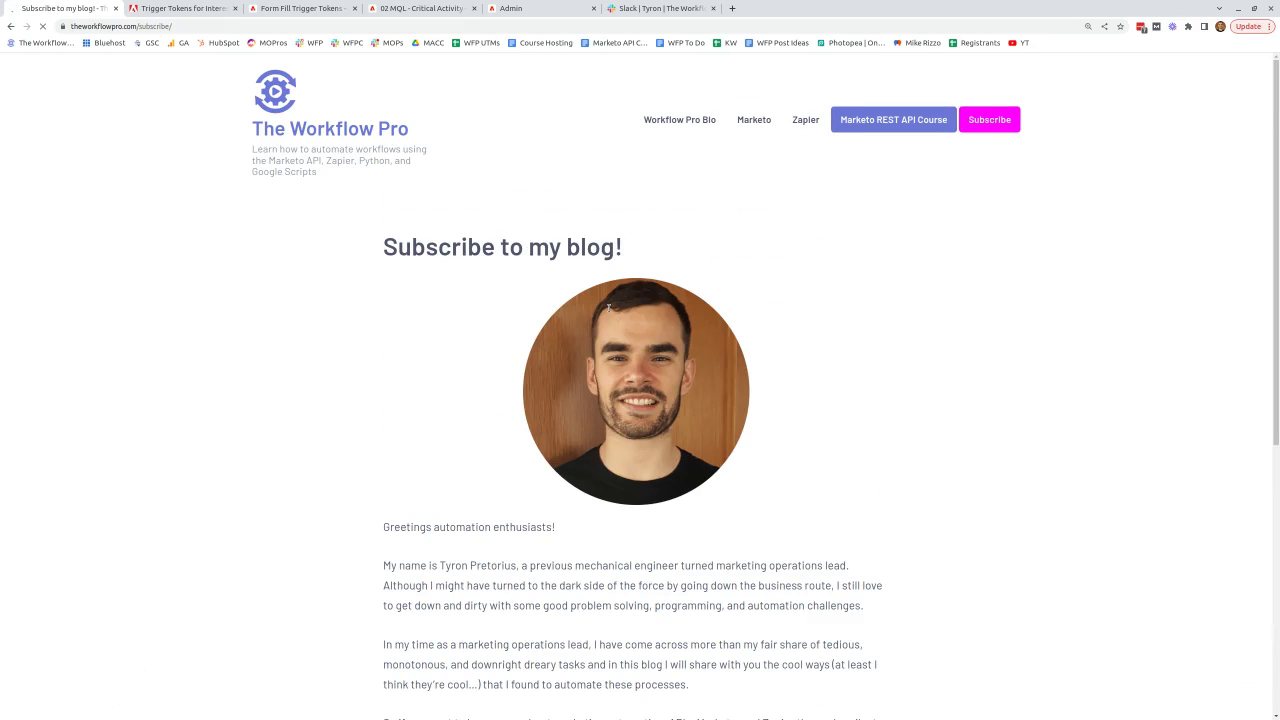
scroll(1192, 431, "down", 4)
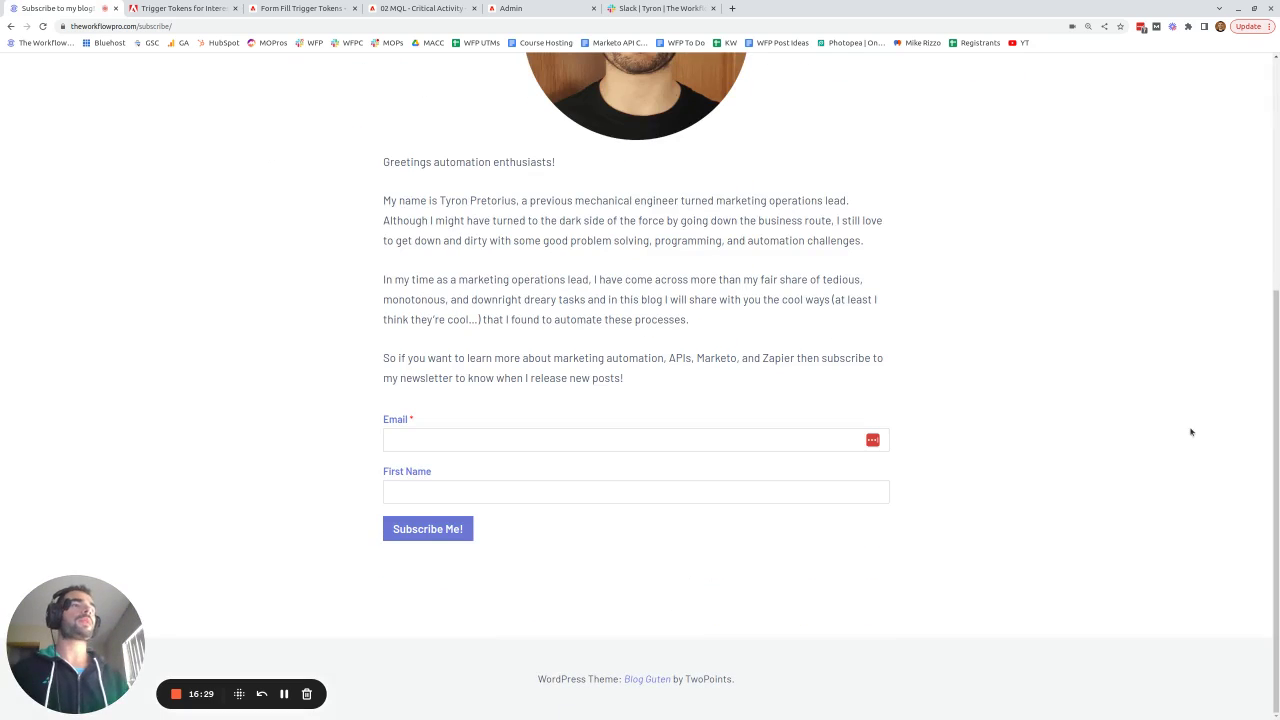